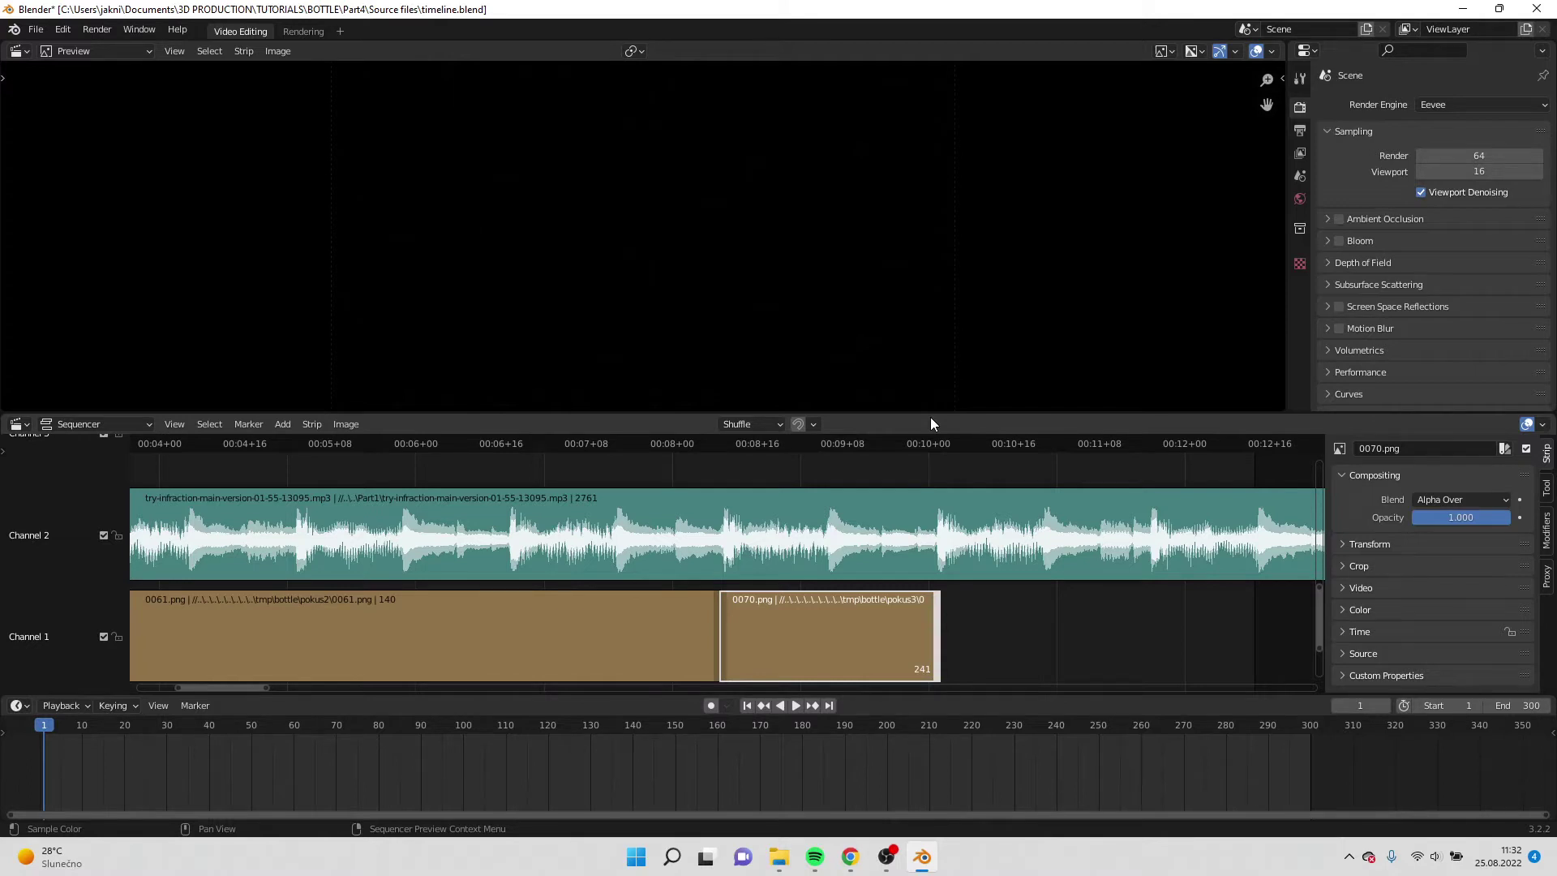
# Play back the edited sequence and scrub the audio from the end of the last image strip to frame 281.
pyautogui.click(796, 709)
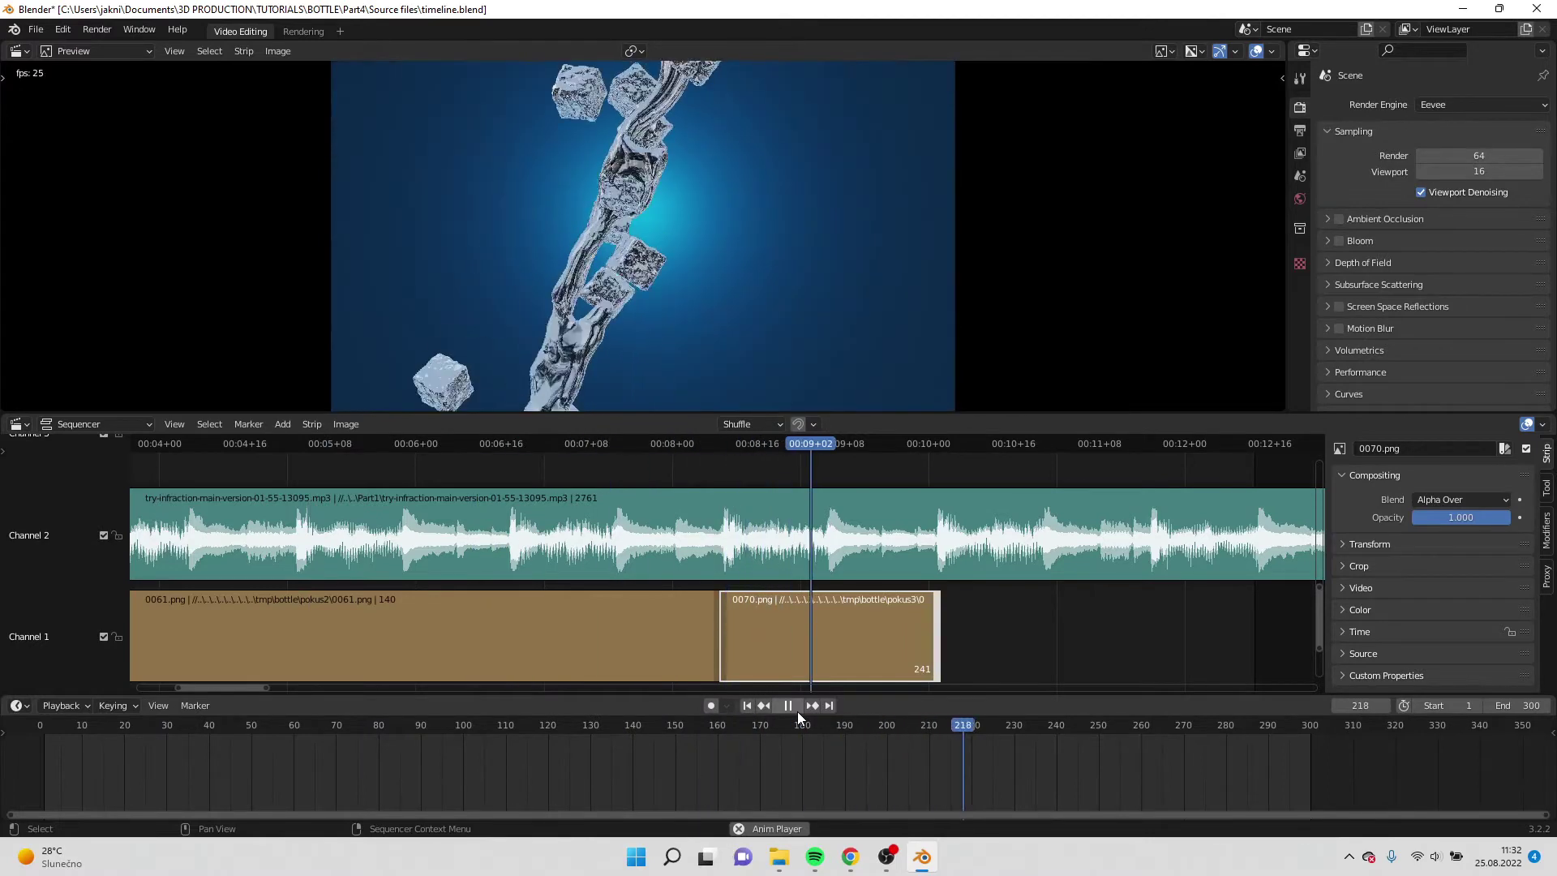
pyautogui.click(796, 712)
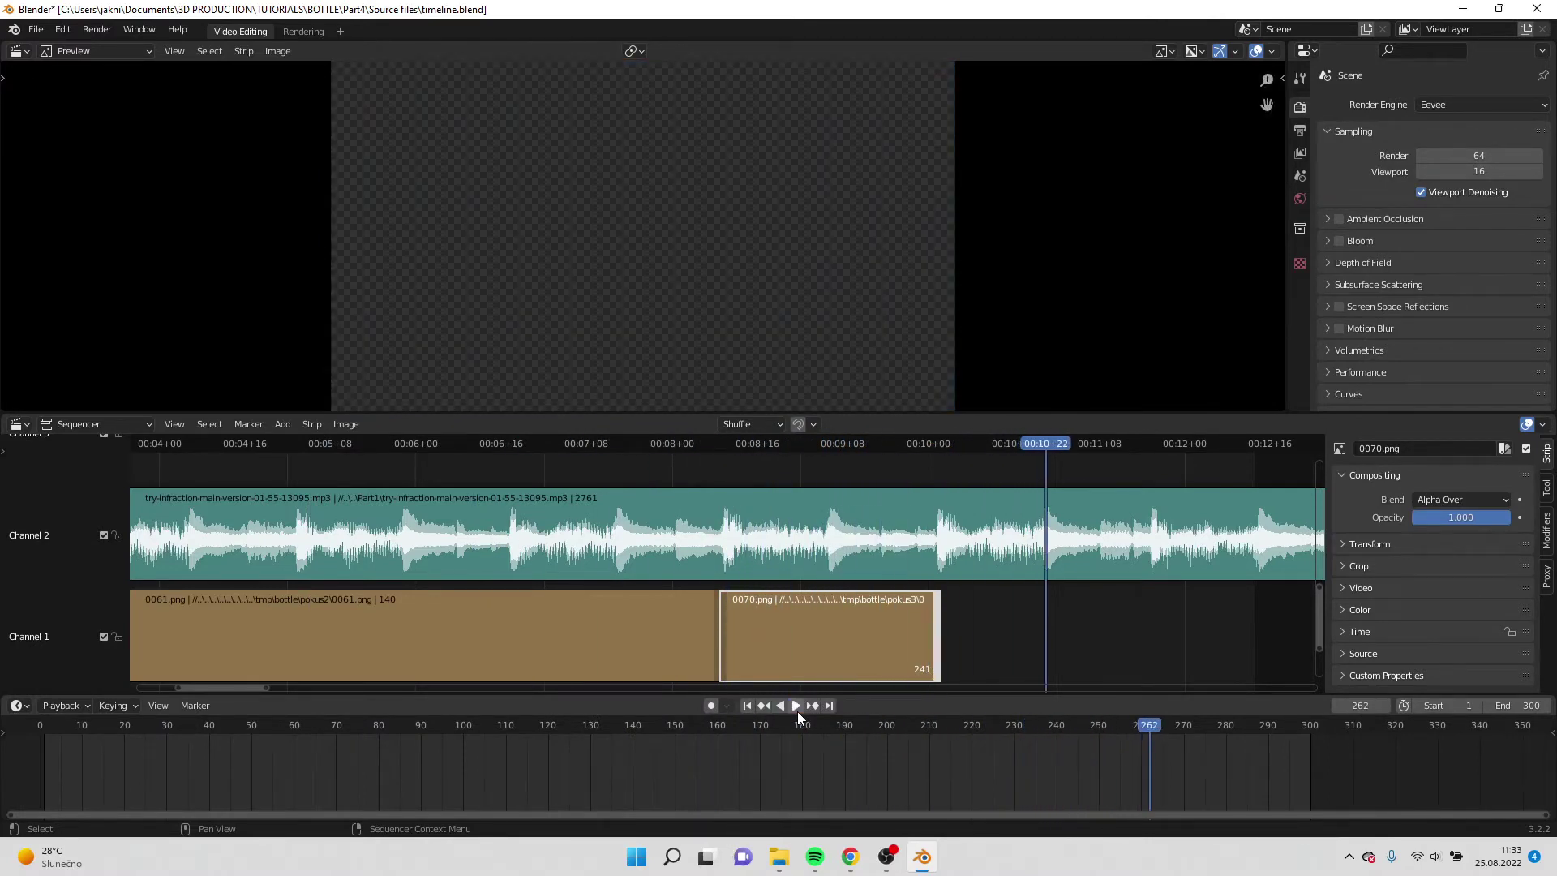
pyautogui.click(939, 449)
pyautogui.press('space')
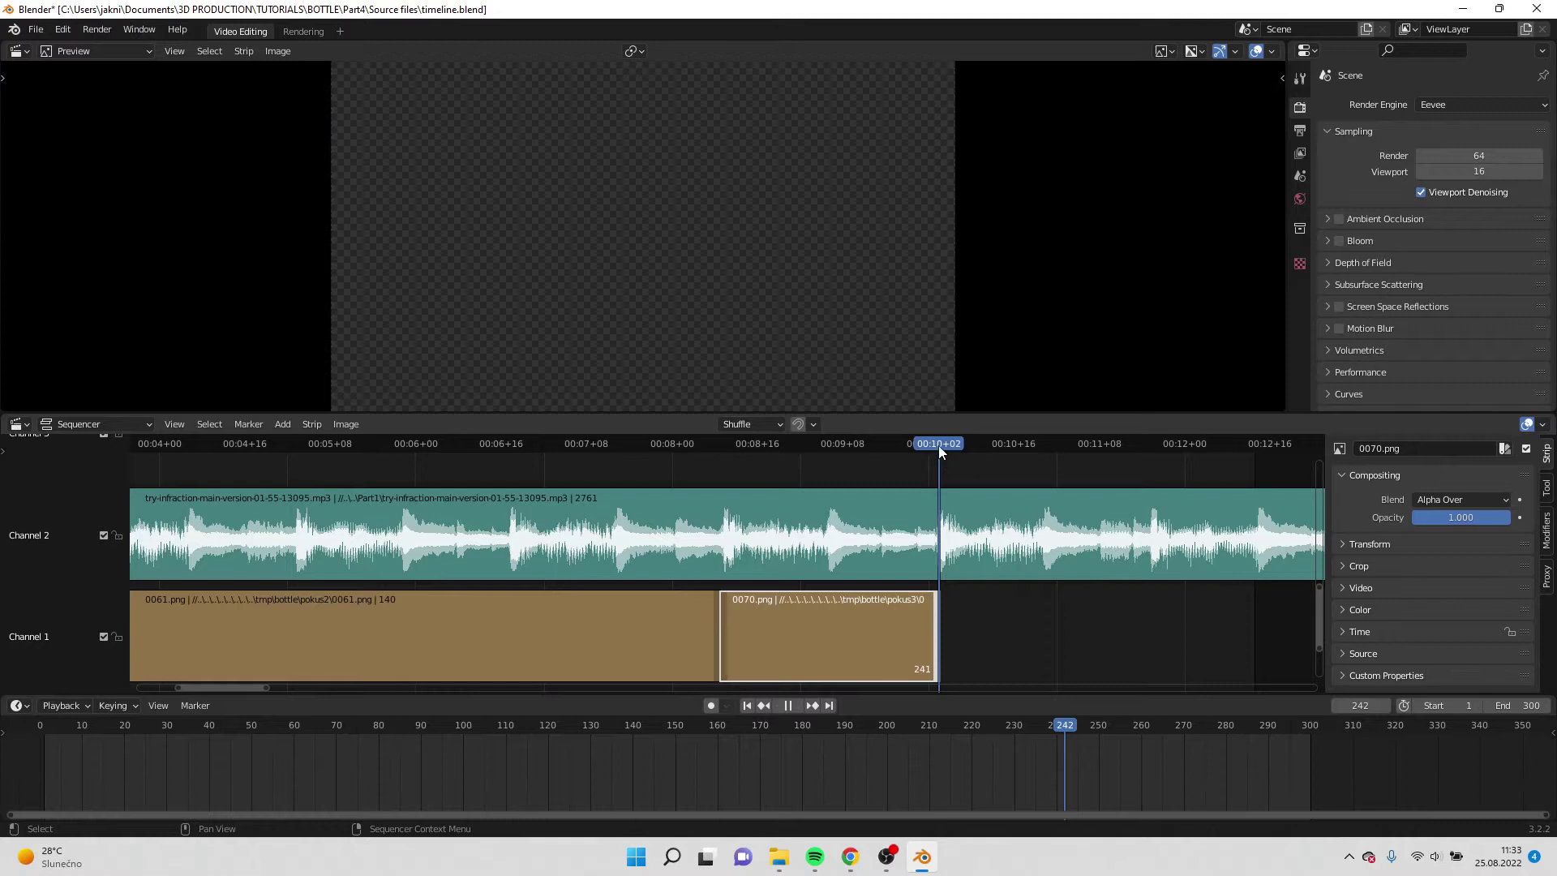
pyautogui.moveTo(937, 445); pyautogui.dragTo(1148, 491)
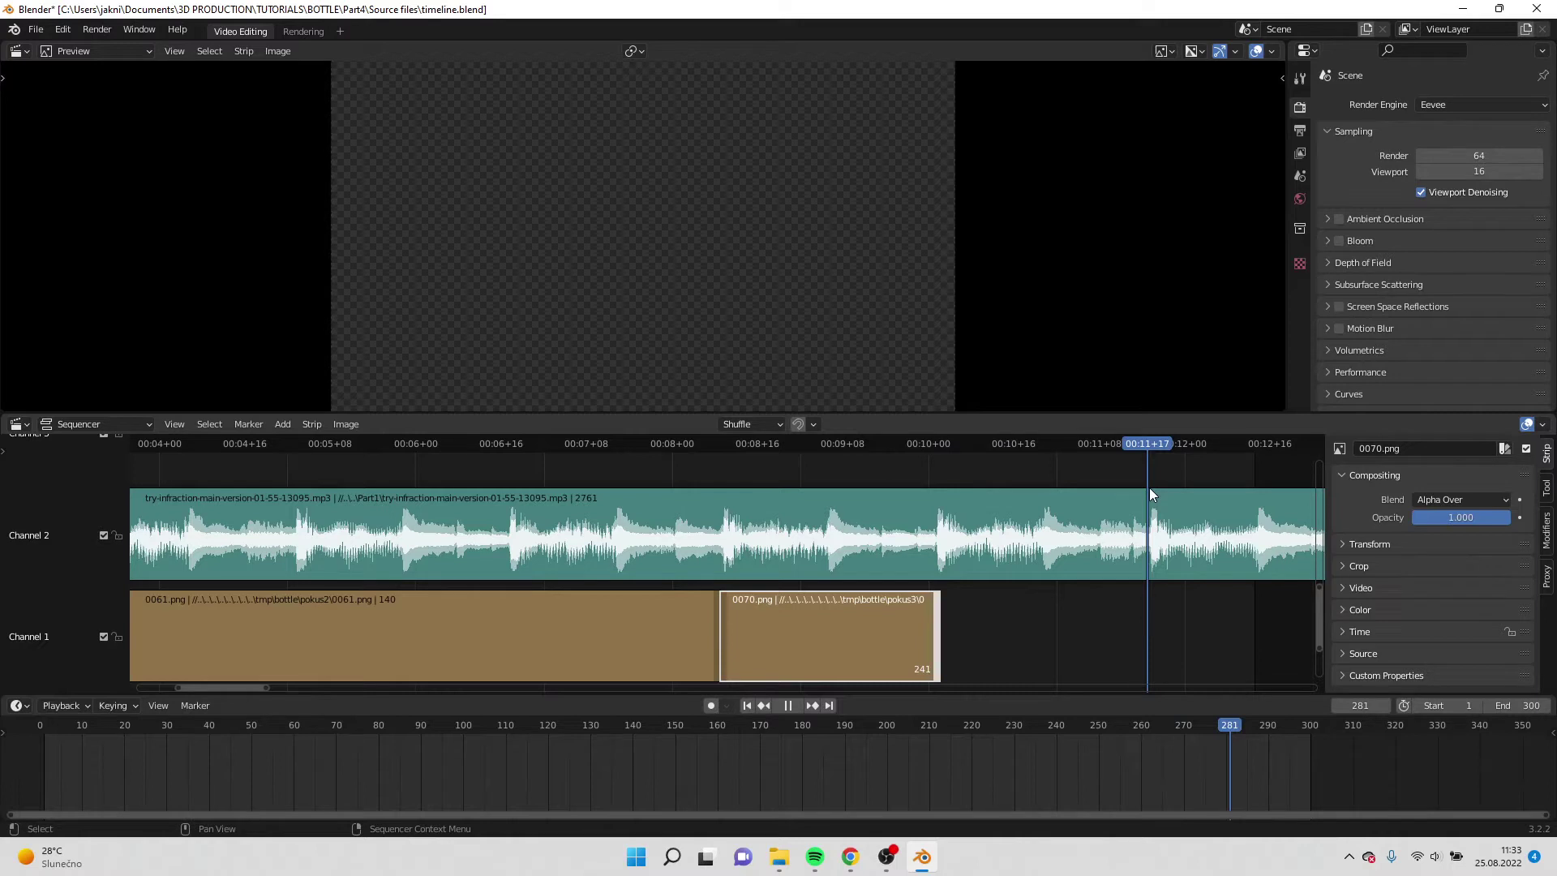
pyautogui.moveTo(1150, 488); pyautogui.dragTo(1151, 488)
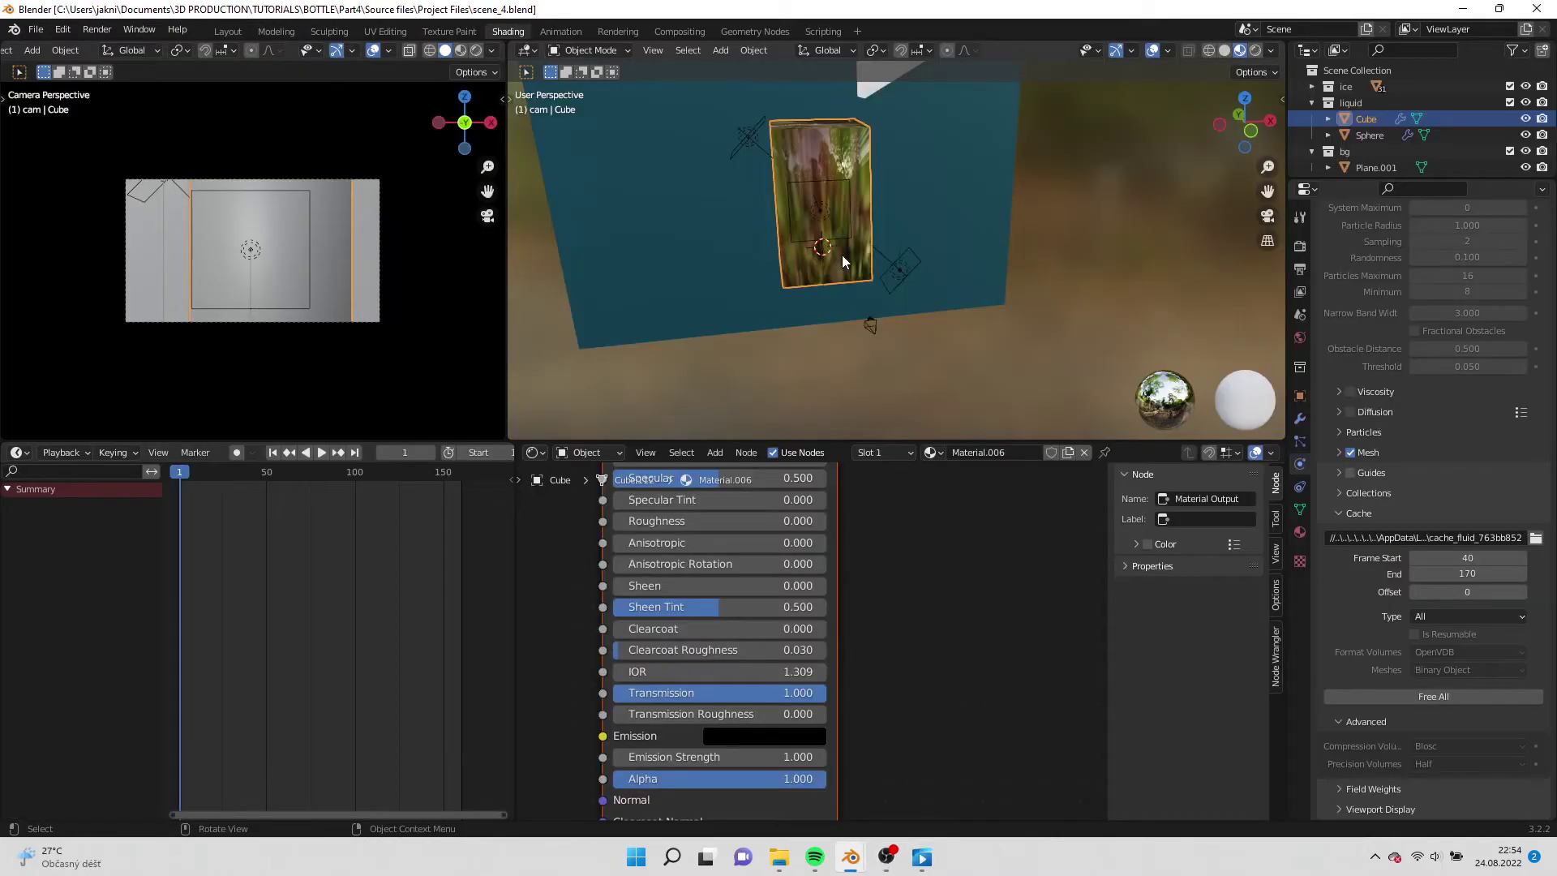
# Hide the liquid domain cube, collapse the existing collections, and add a new collection named bottle.
pyautogui.press('h')
pyautogui.moveTo(869, 206); pyautogui.dragTo(853, 235, button='middle')
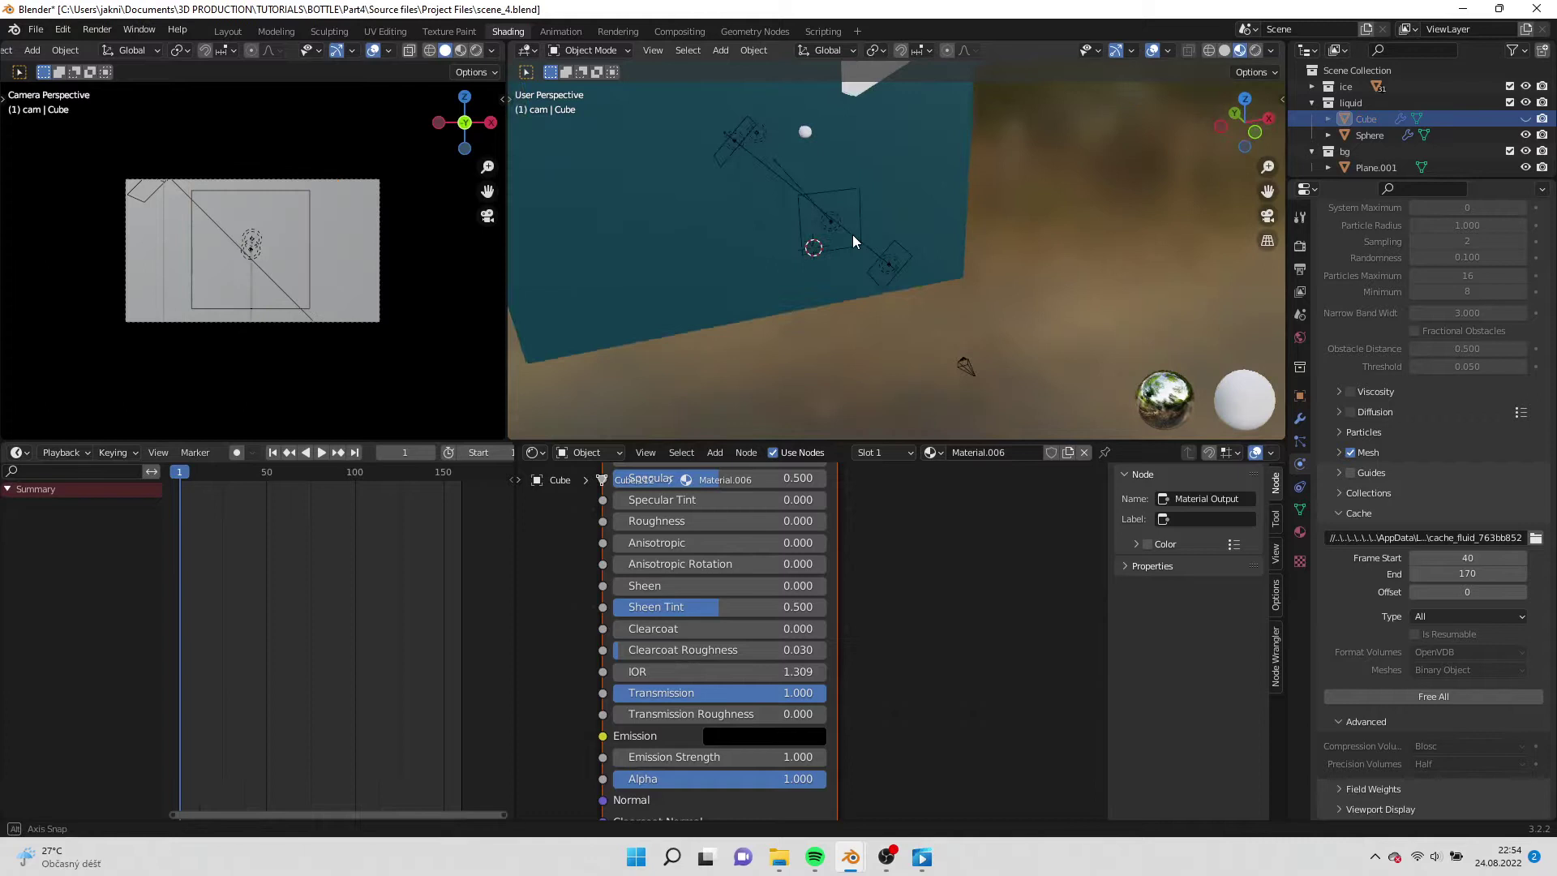
pyautogui.click(1312, 102)
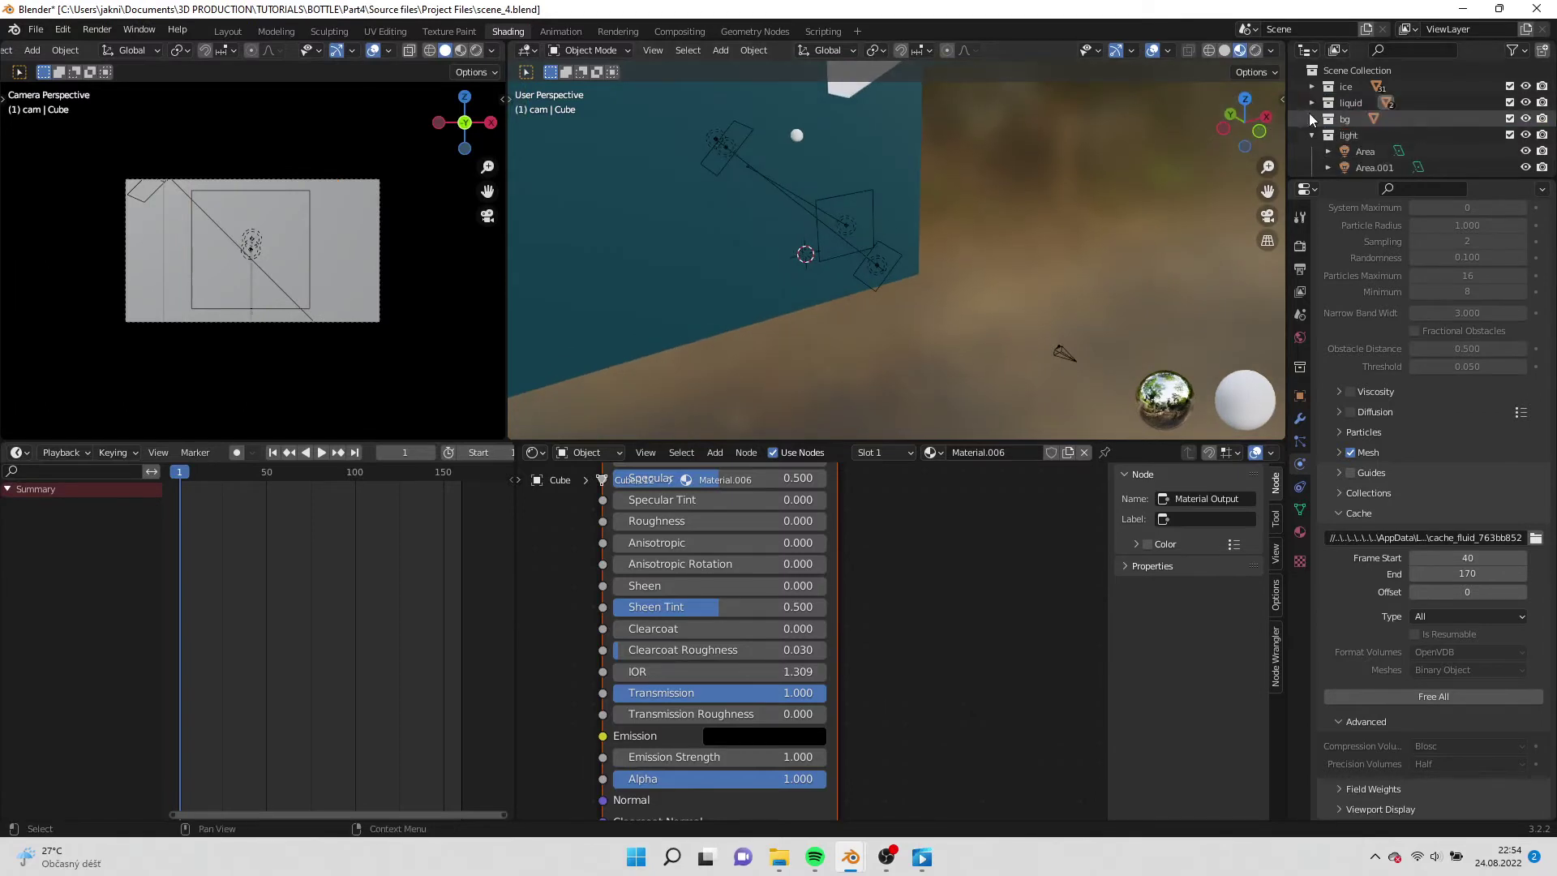
pyautogui.click(1311, 119)
pyautogui.click(1313, 134)
pyautogui.click(1307, 150)
pyautogui.rightClick(1314, 164)
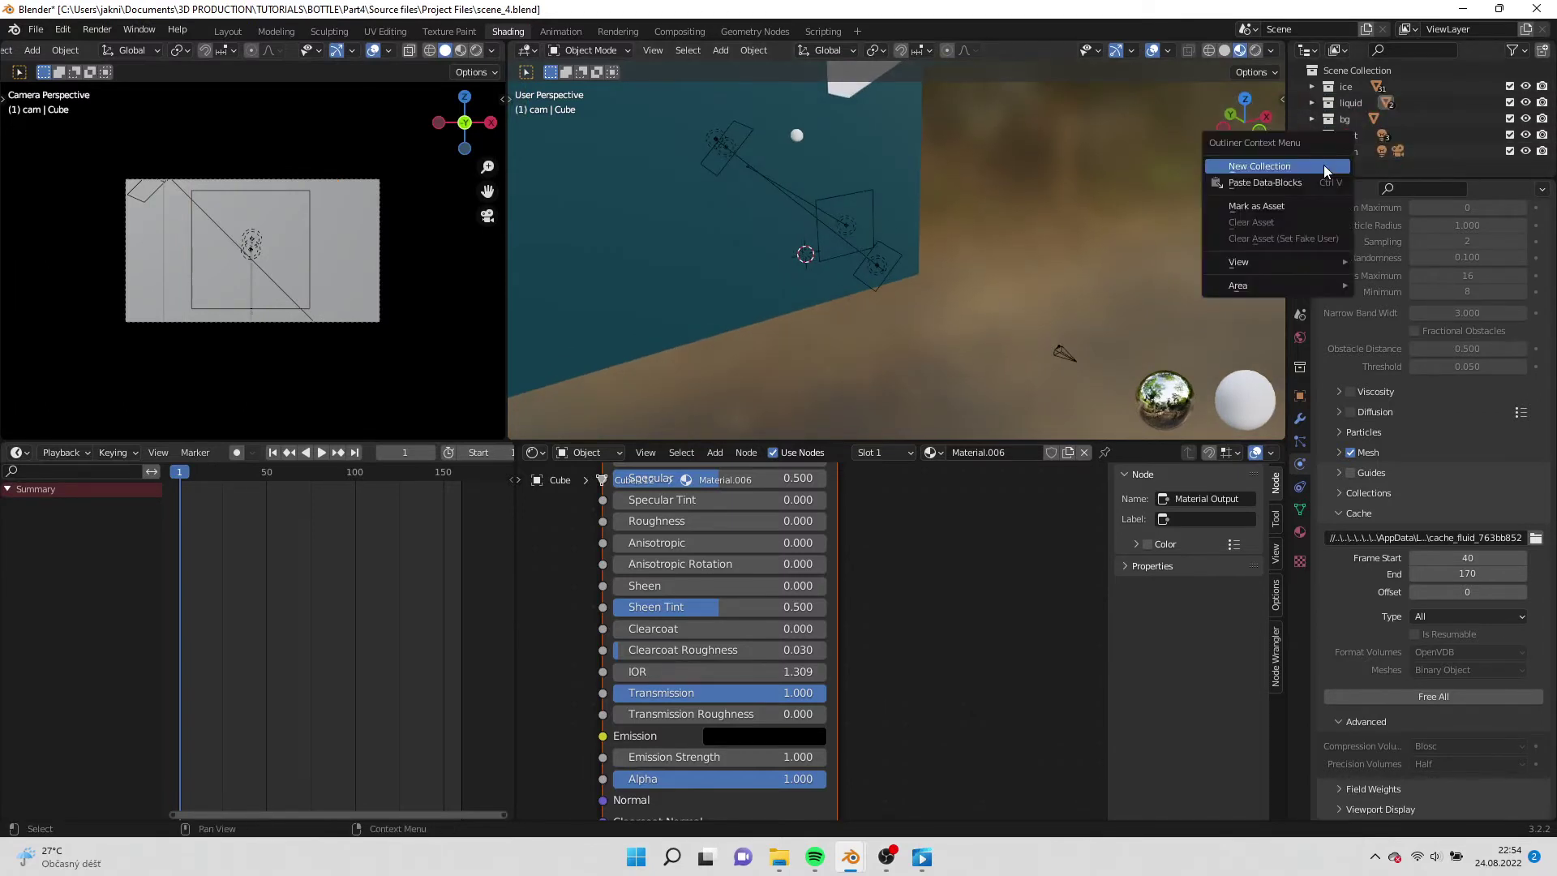
pyautogui.click(1323, 164)
pyautogui.doubleClick(1369, 163)
pyautogui.write('bottle')
pyautogui.press('Return')
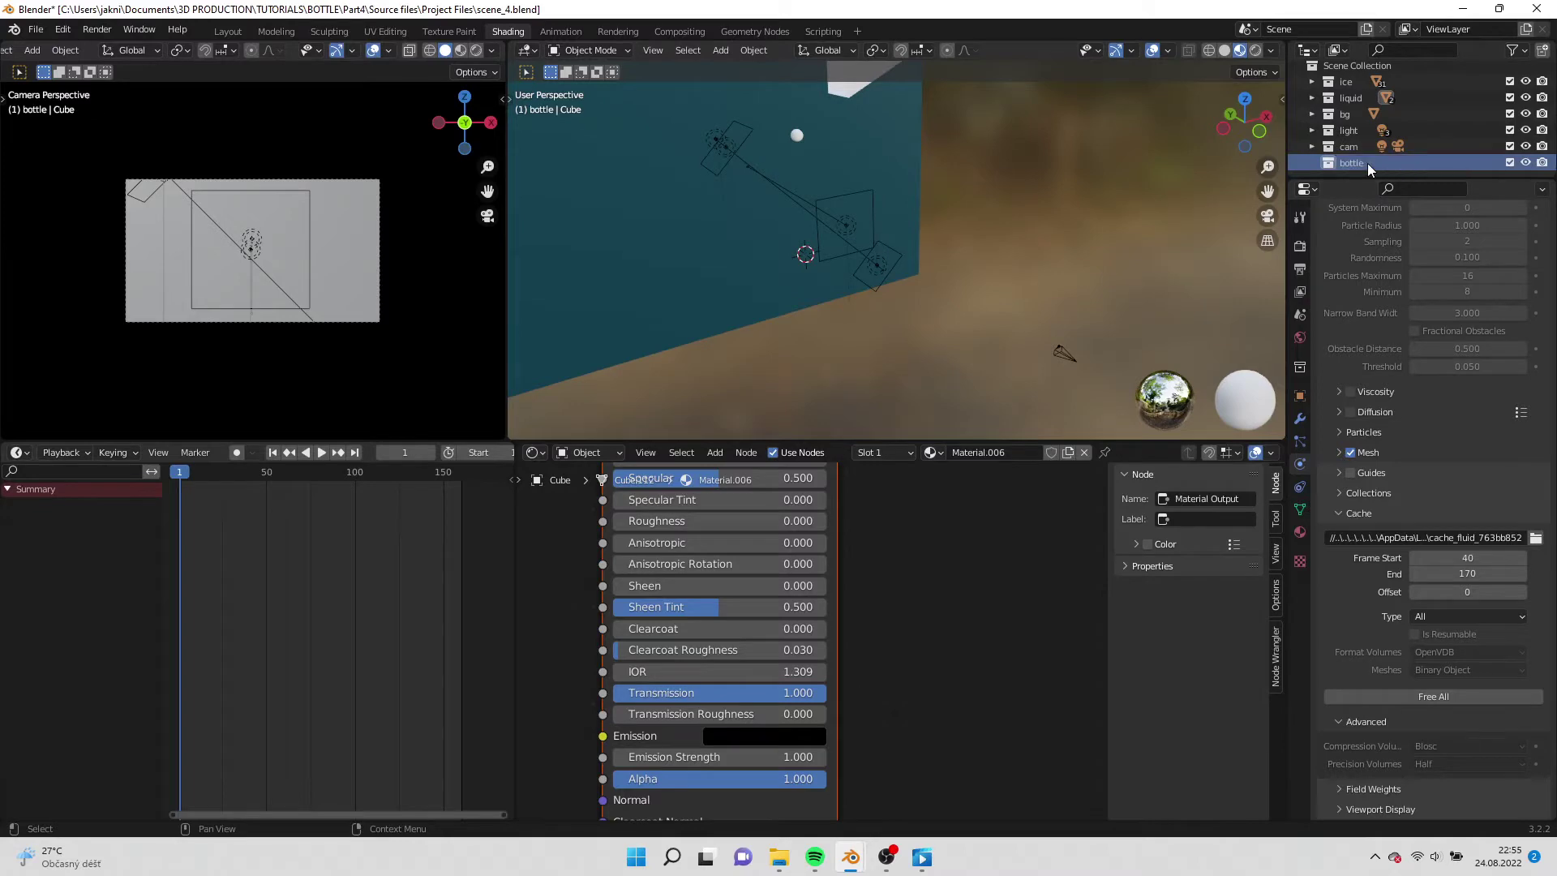
# Append the bottle object from Bottle.blend into the bottle collection.
pyautogui.click(35, 29)
pyautogui.click(65, 213)
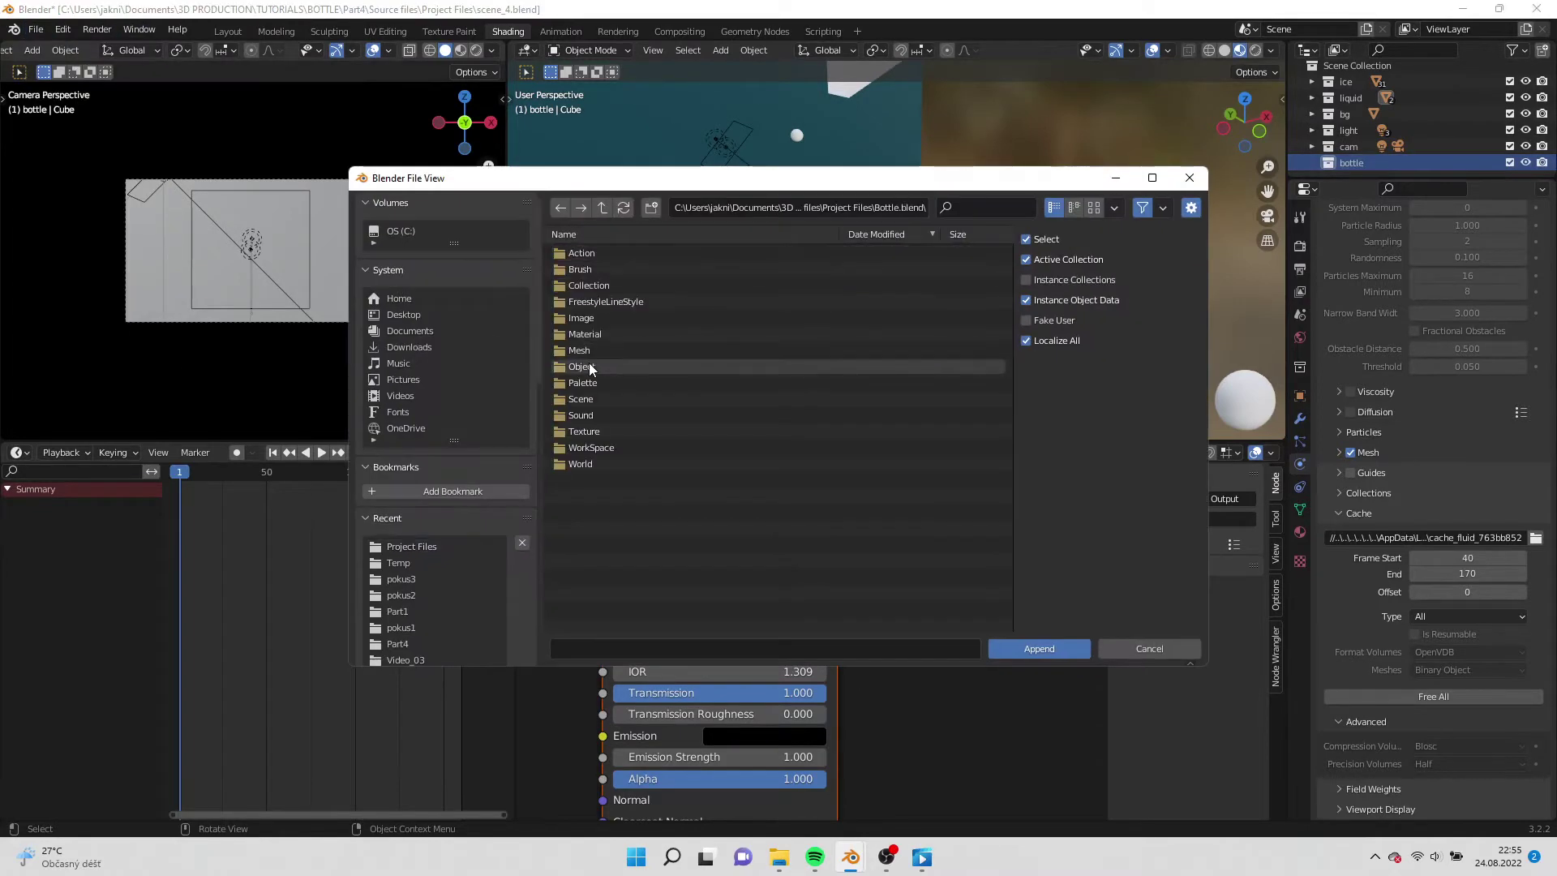
pyautogui.doubleClick(583, 367)
pyautogui.doubleClick(669, 271)
# Scale the appended bottle up to about 2.49 and switch to the Layout workspace.
pyautogui.press('s')
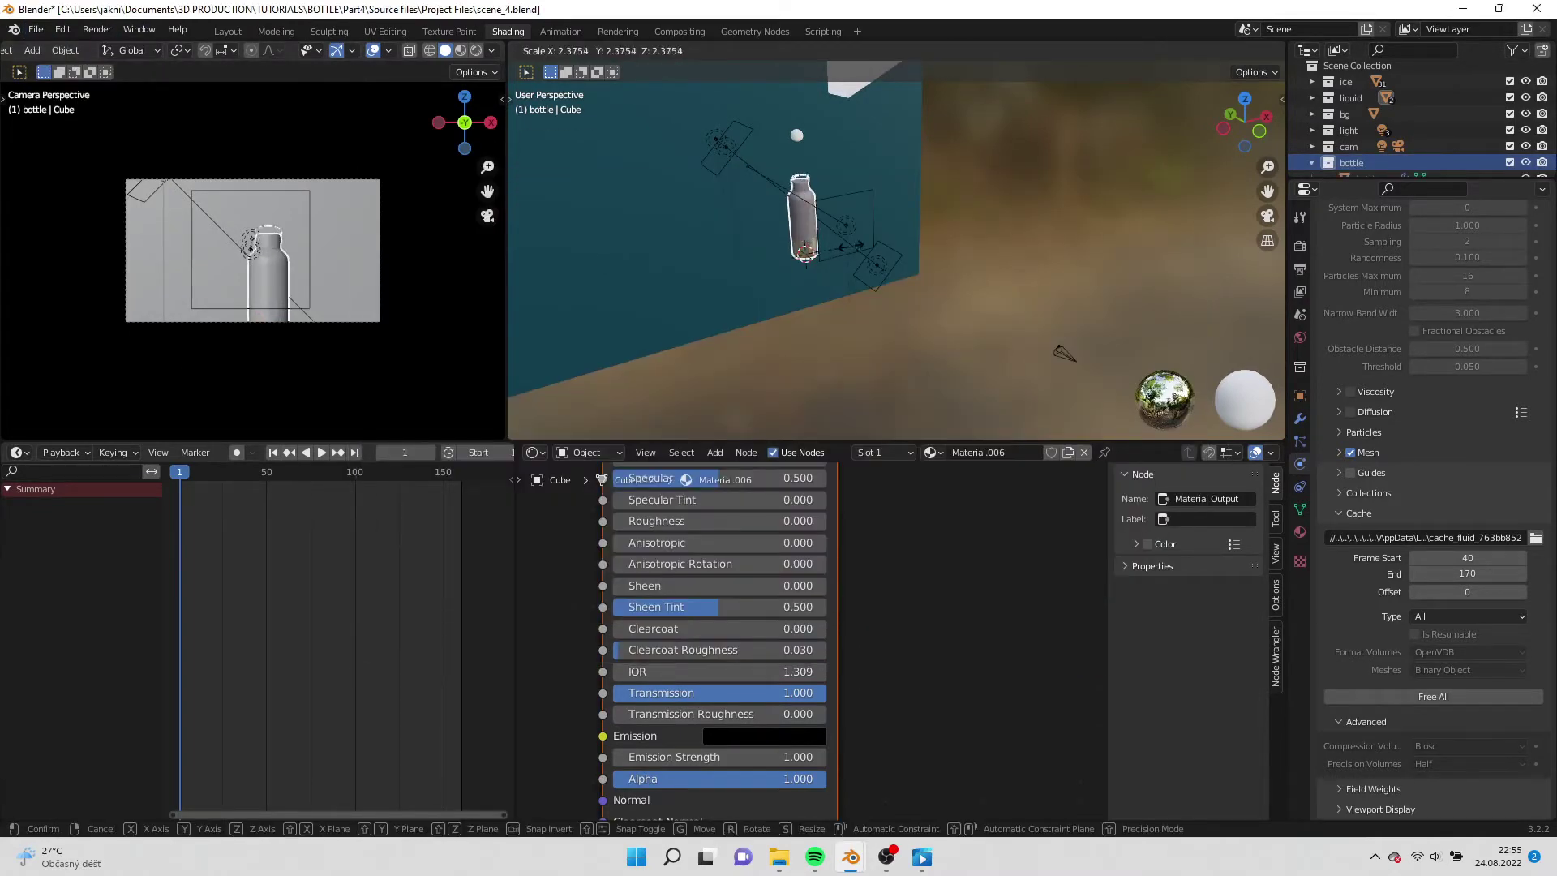
pyautogui.click(844, 252)
pyautogui.click(228, 31)
pyautogui.scroll(2, 728, 267)
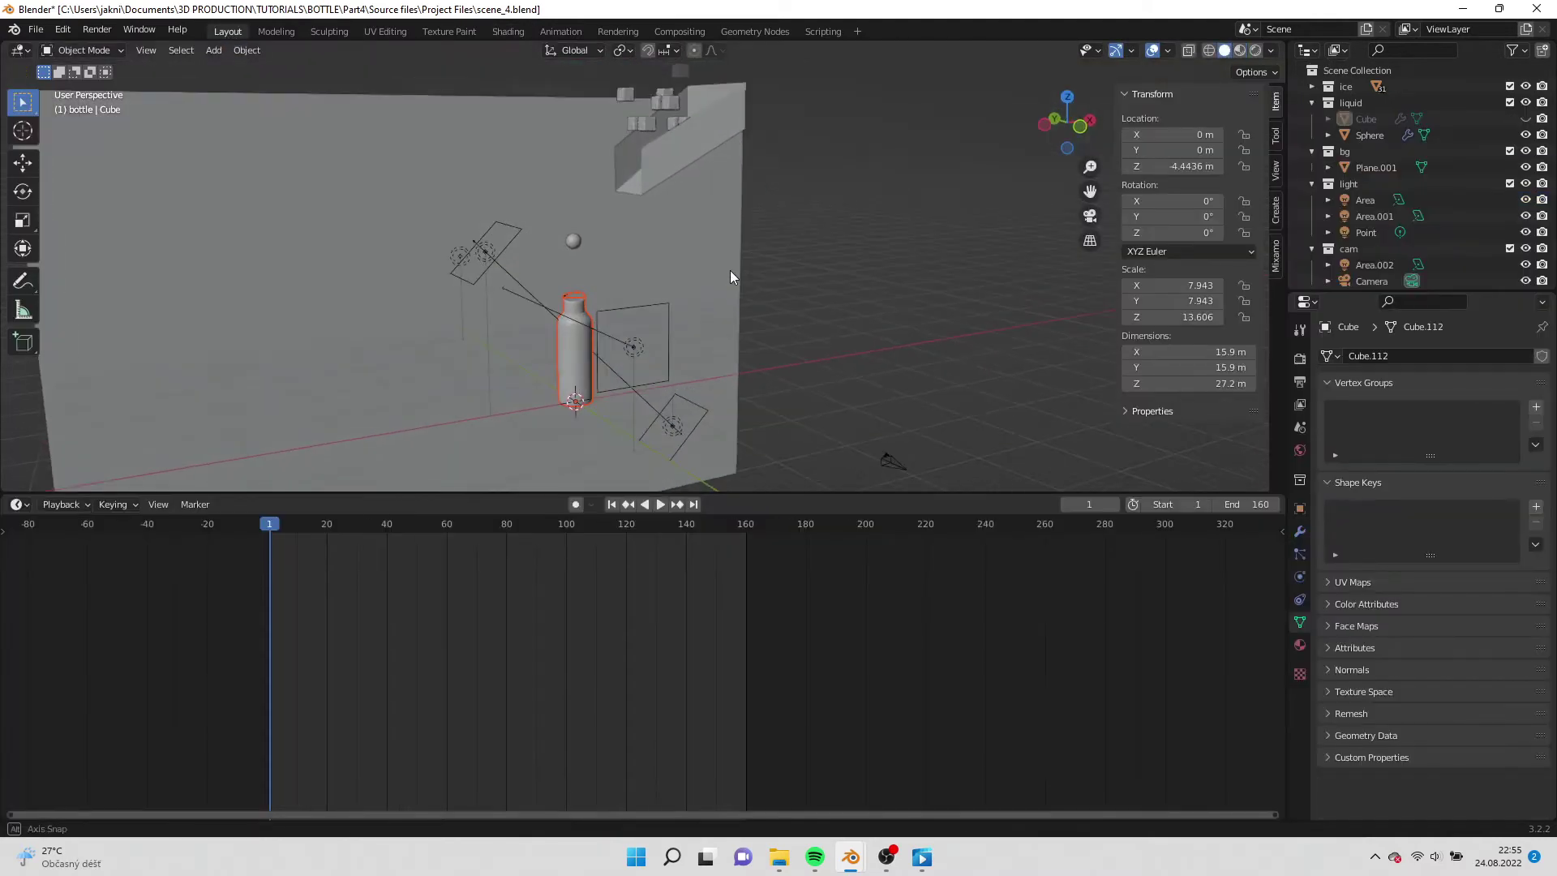
pyautogui.press('s')
pyautogui.click(733, 284)
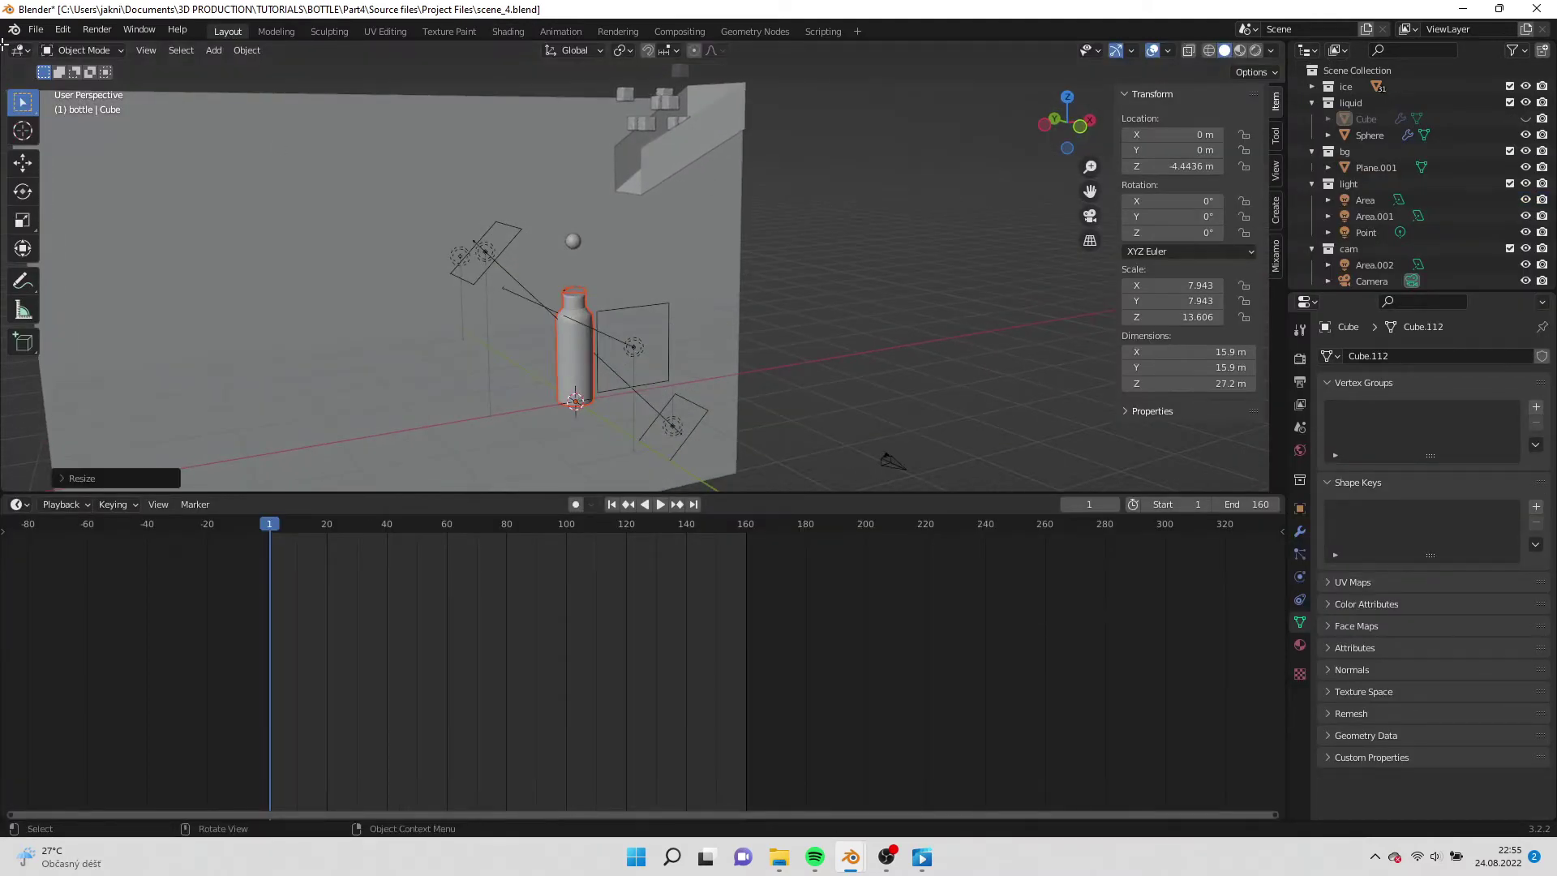
# Split the 3D viewport into two side-by-side views and show the camera view in one of them.
pyautogui.moveTo(4, 44); pyautogui.dragTo(572, 243)
pyautogui.scroll(1, 300, 308)
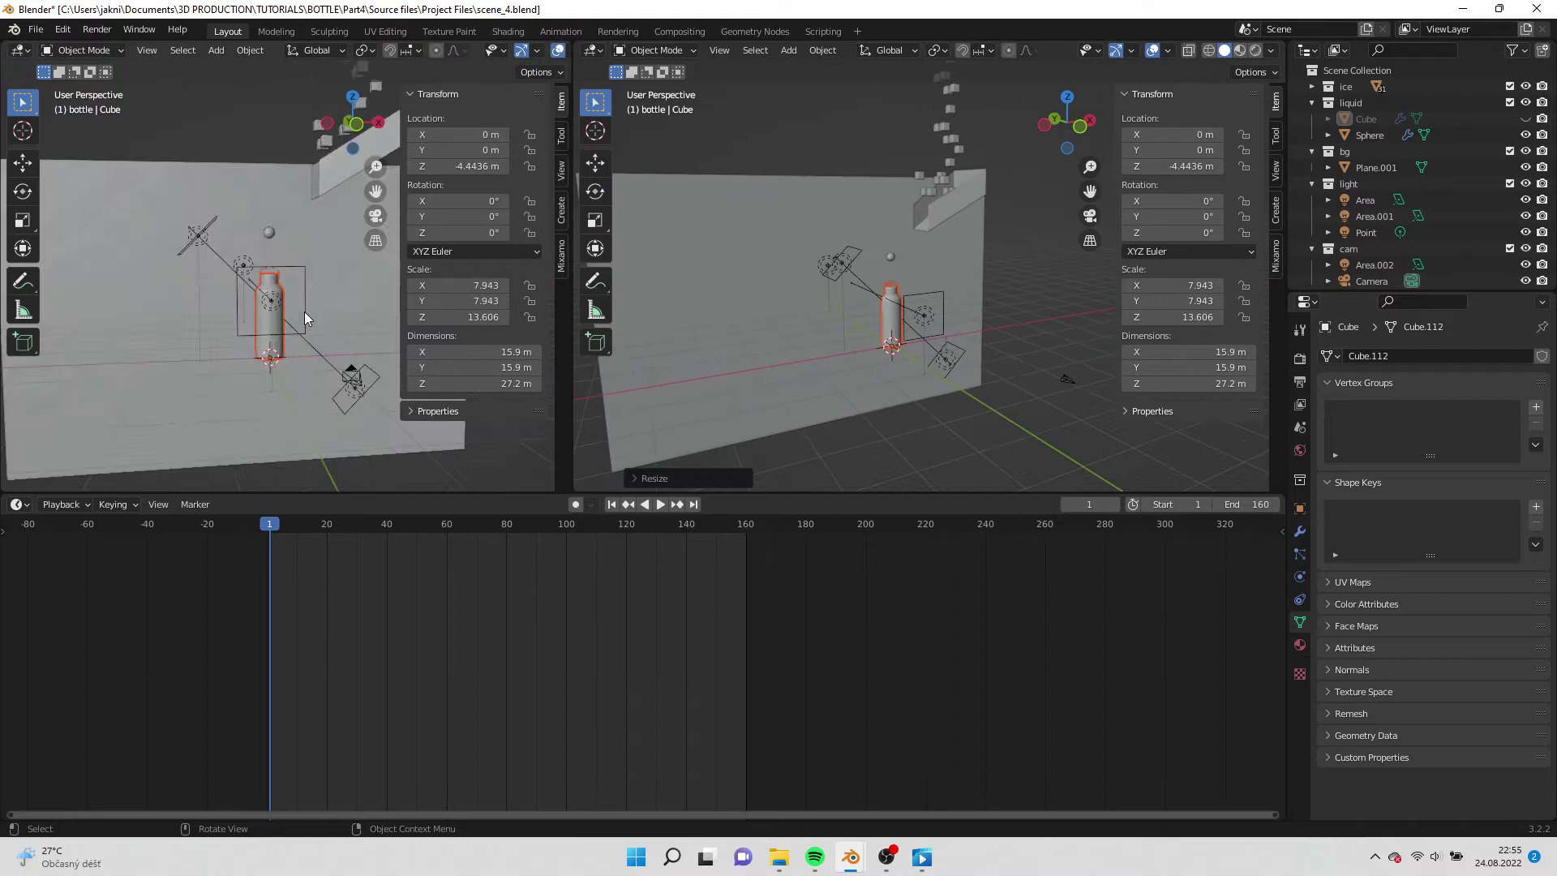
pyautogui.press('KP_0')
# Set the camera's X location to 0 m and hide the transform sidebar in the camera view.
pyautogui.click(323, 357)
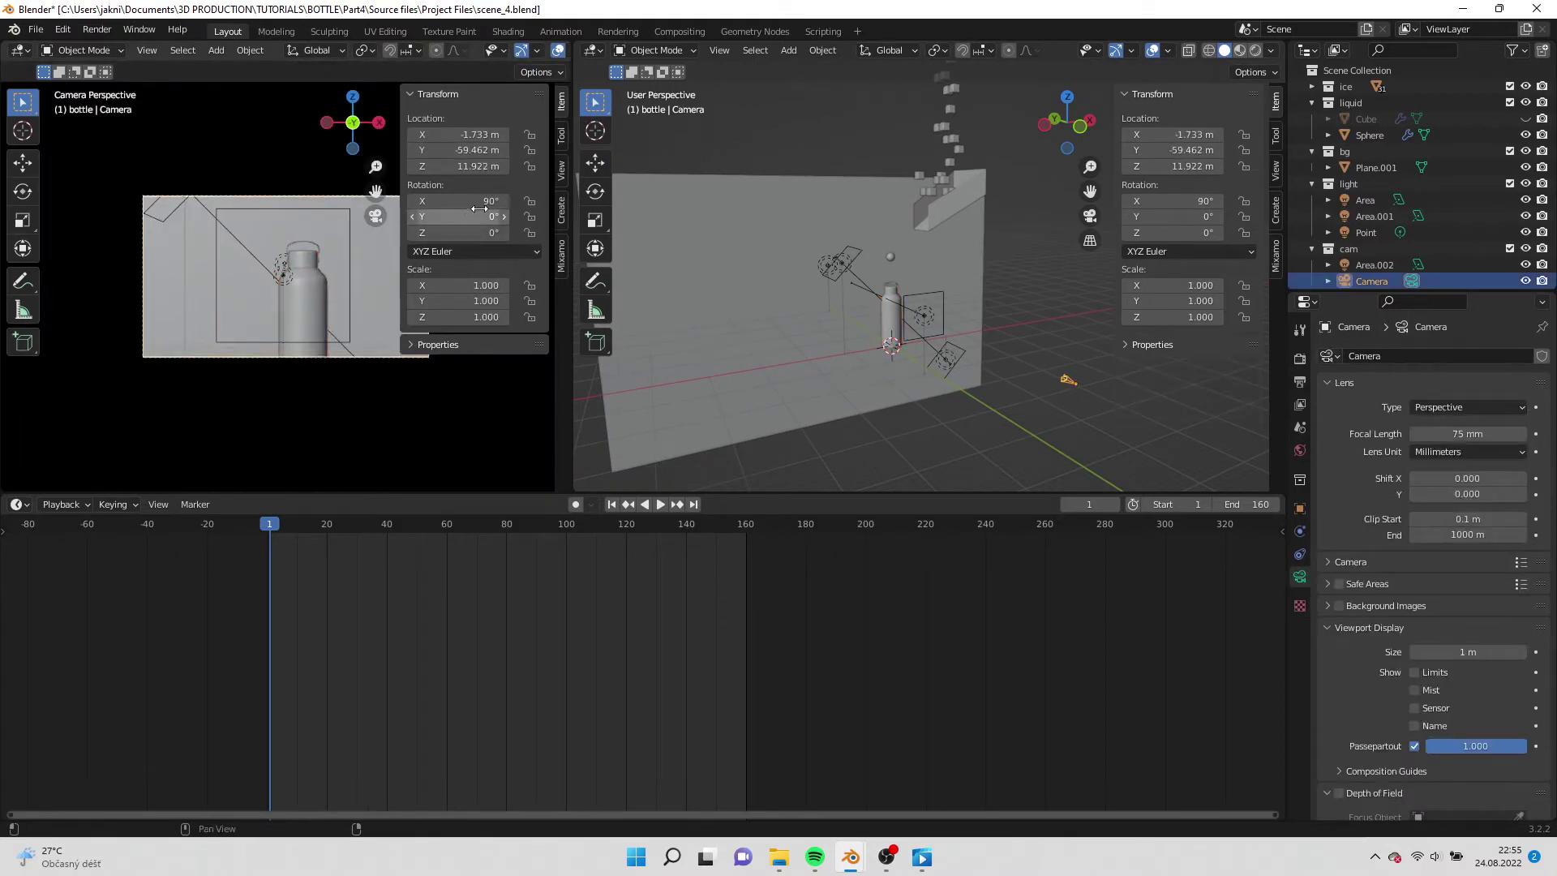
pyautogui.press('Return')
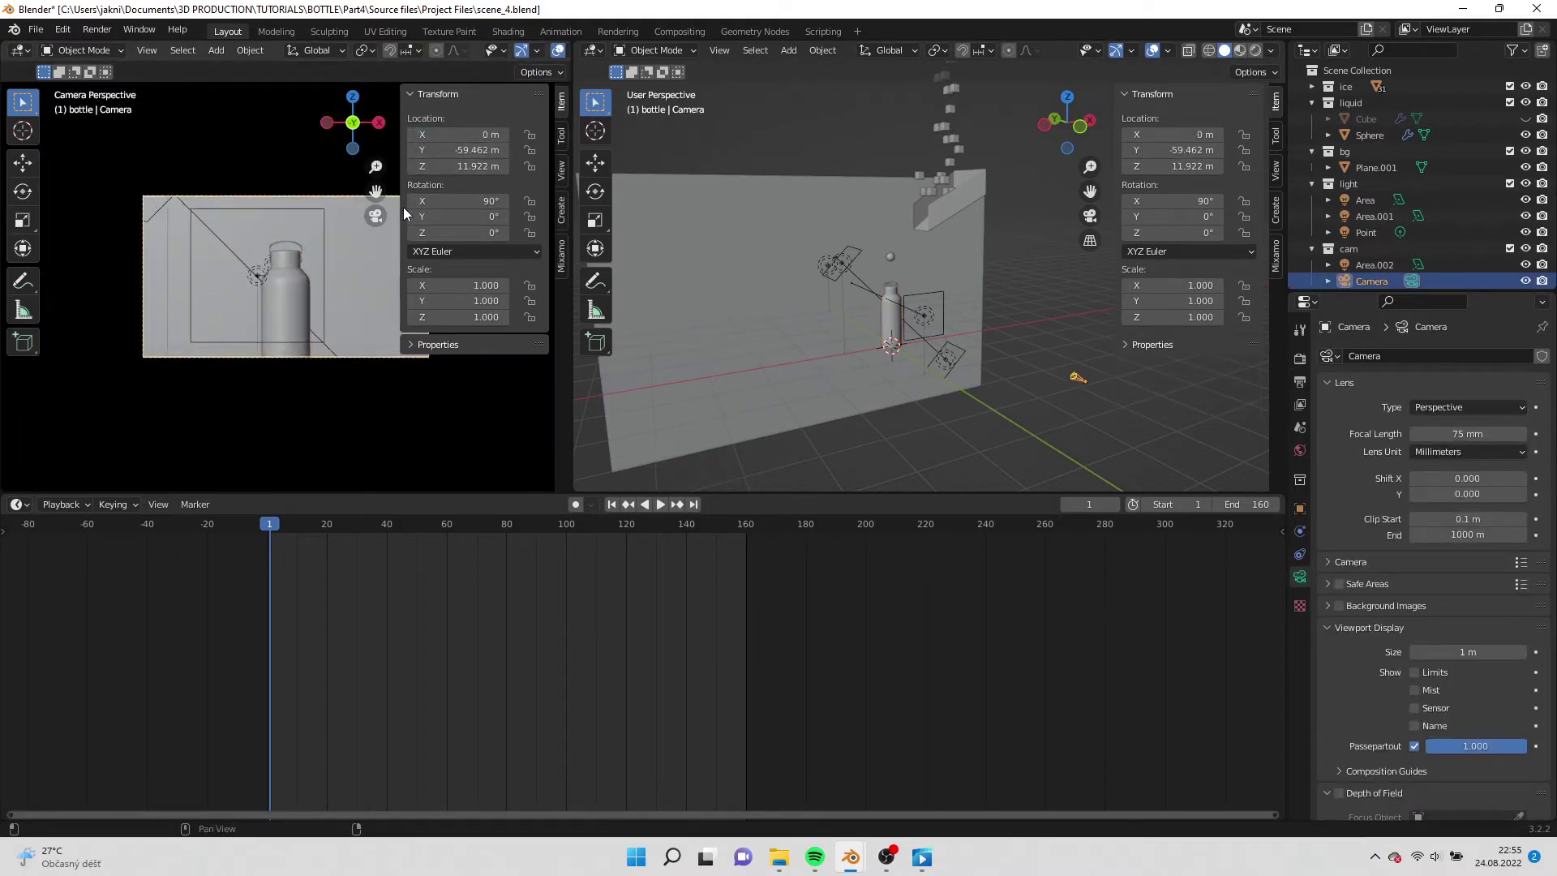
pyautogui.press('n')
pyautogui.click(369, 396)
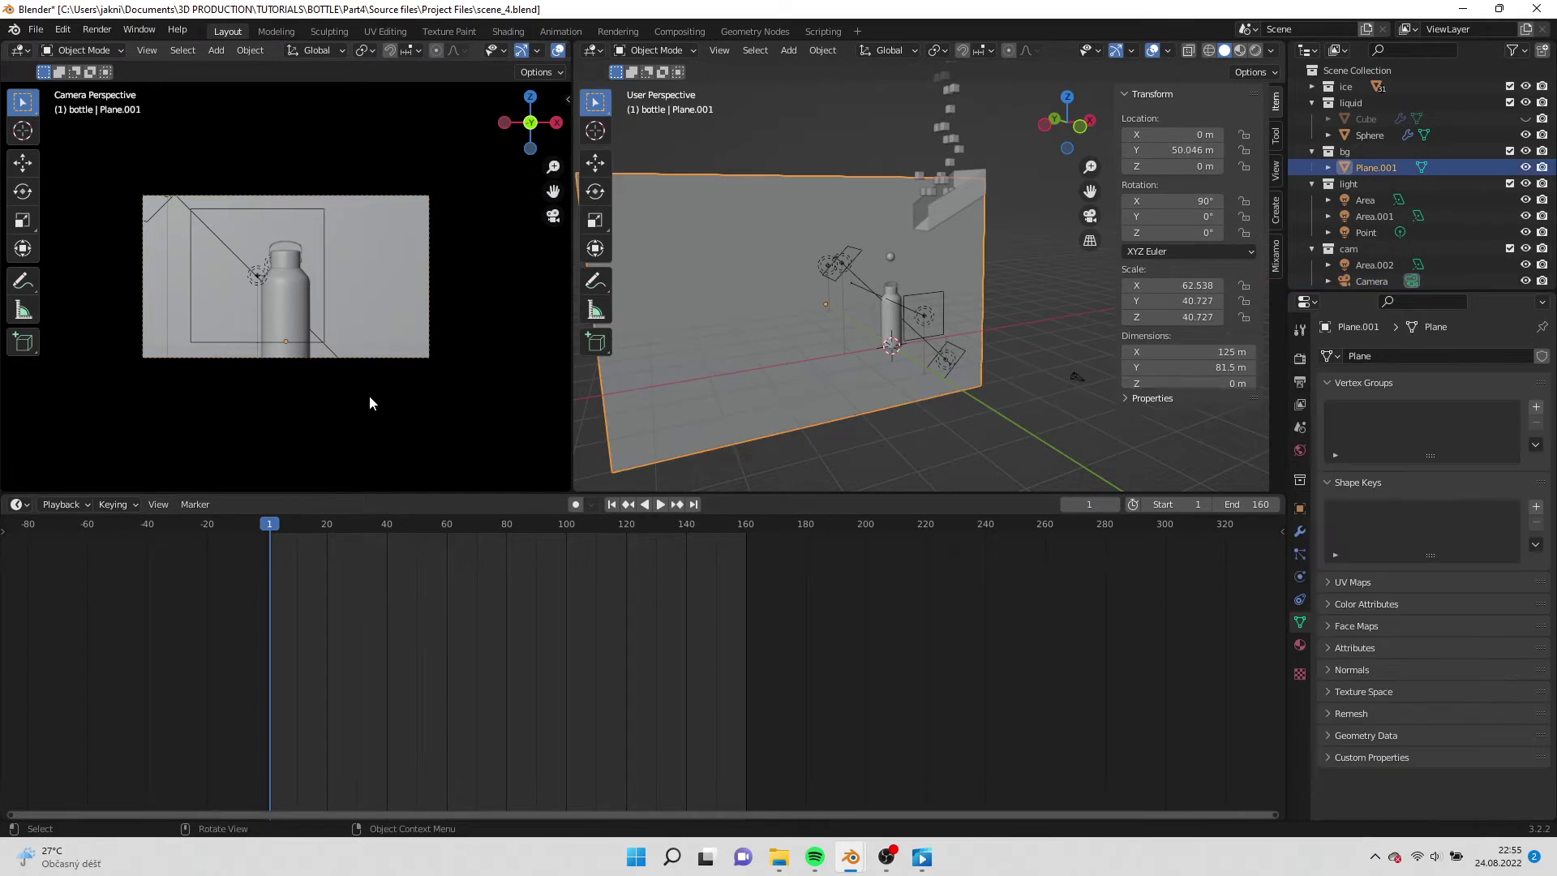
# Play the ice simulation from the first frame and examine how the cubes fall relative to the bottle.
pyautogui.click(893, 325)
pyautogui.moveTo(900, 333); pyautogui.dragTo(800, 445, button='middle')
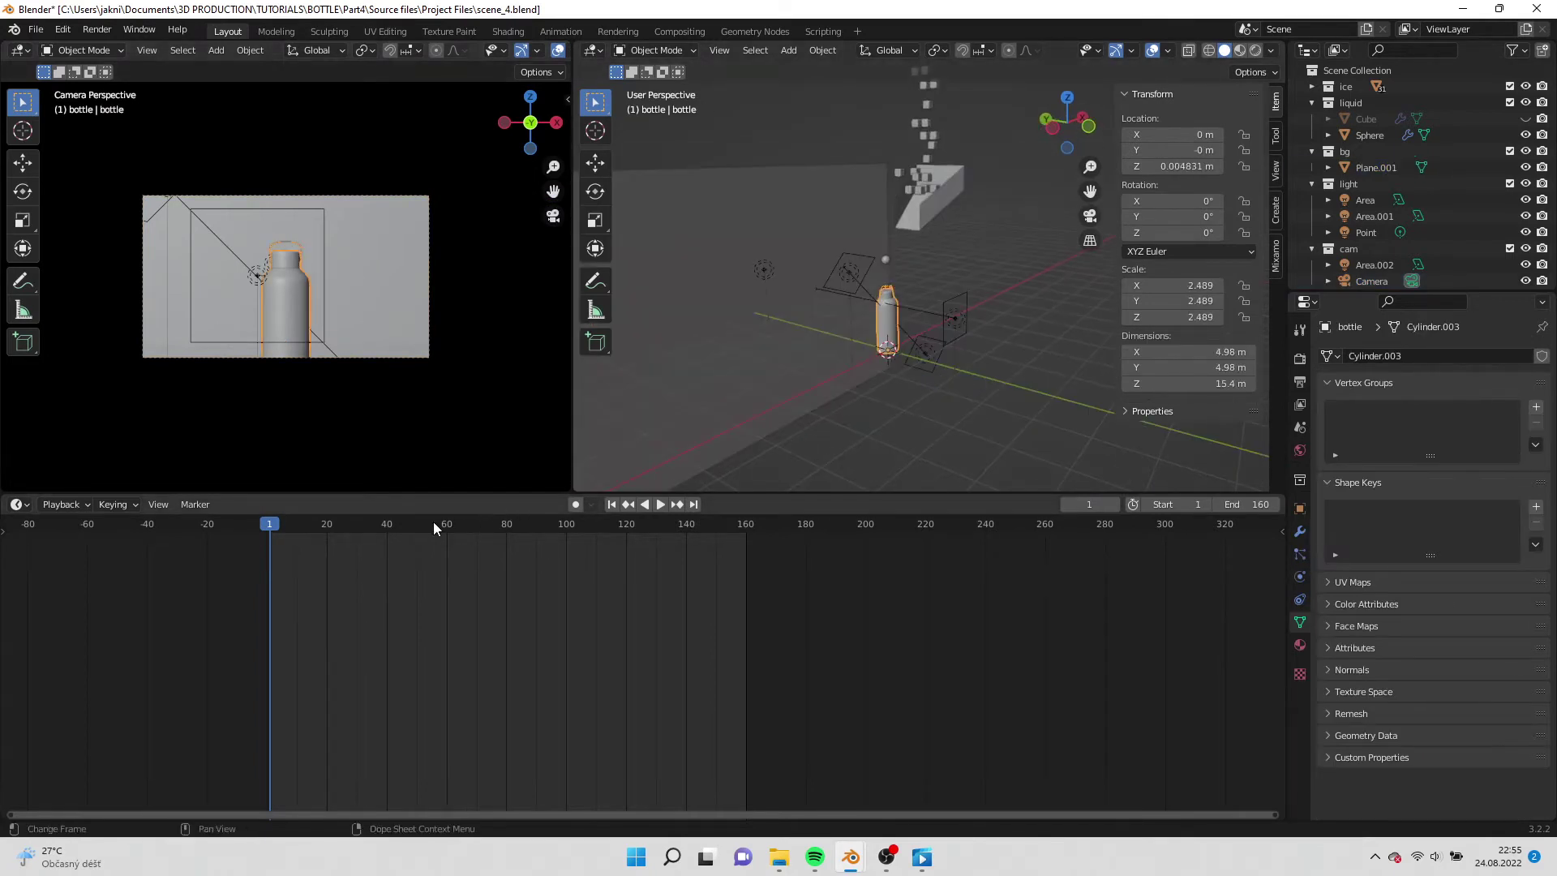
pyautogui.moveTo(433, 522); pyautogui.dragTo(274, 527)
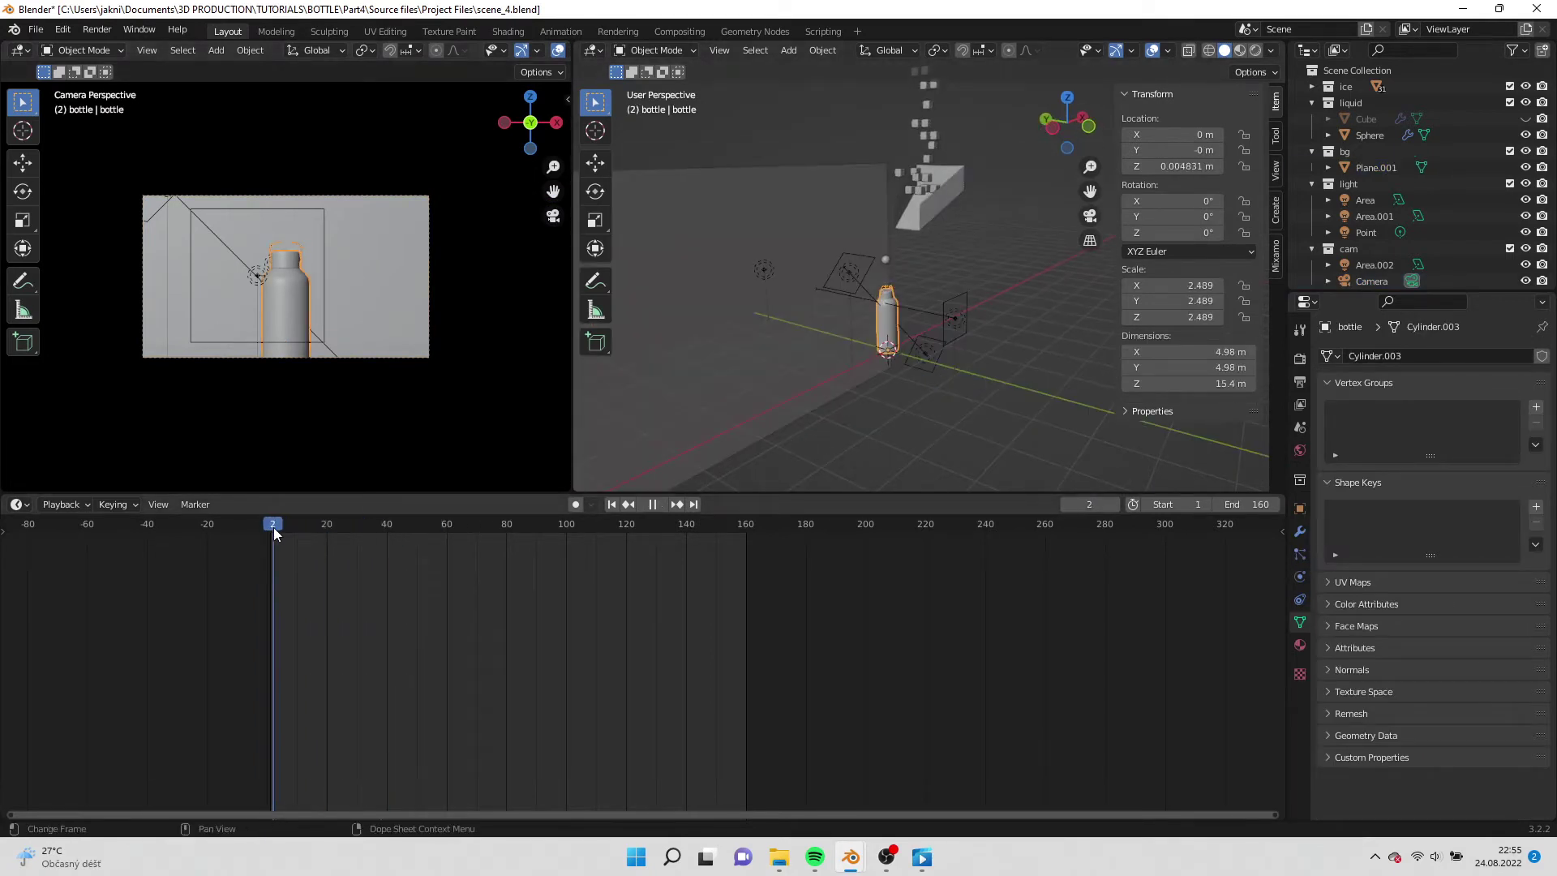
pyautogui.click(611, 505)
pyautogui.click(659, 504)
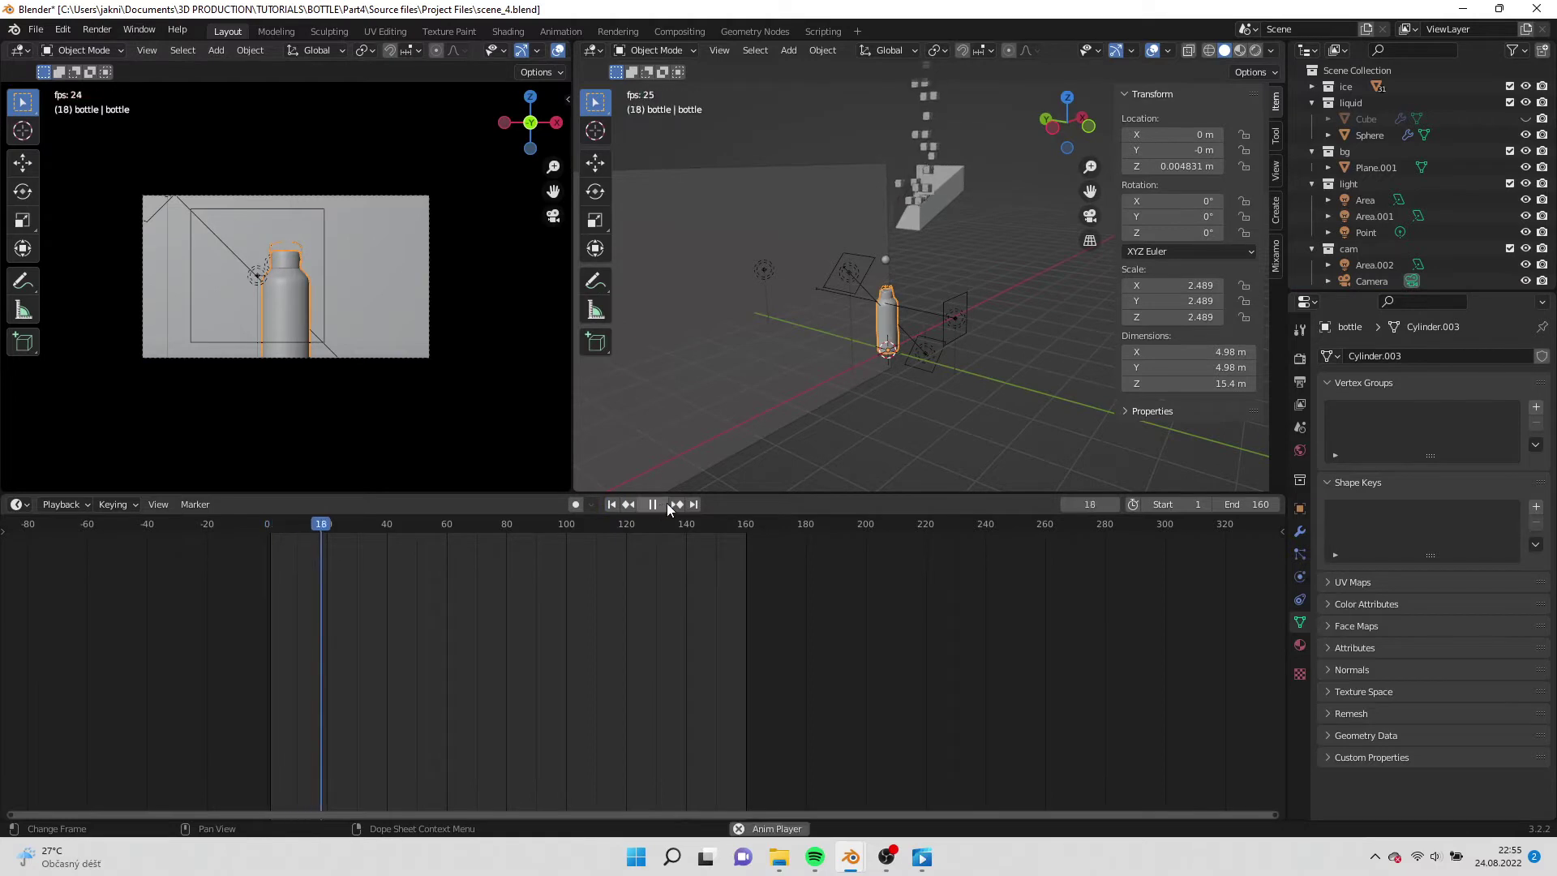
pyautogui.moveTo(803, 390); pyautogui.dragTo(805, 334, button='middle')
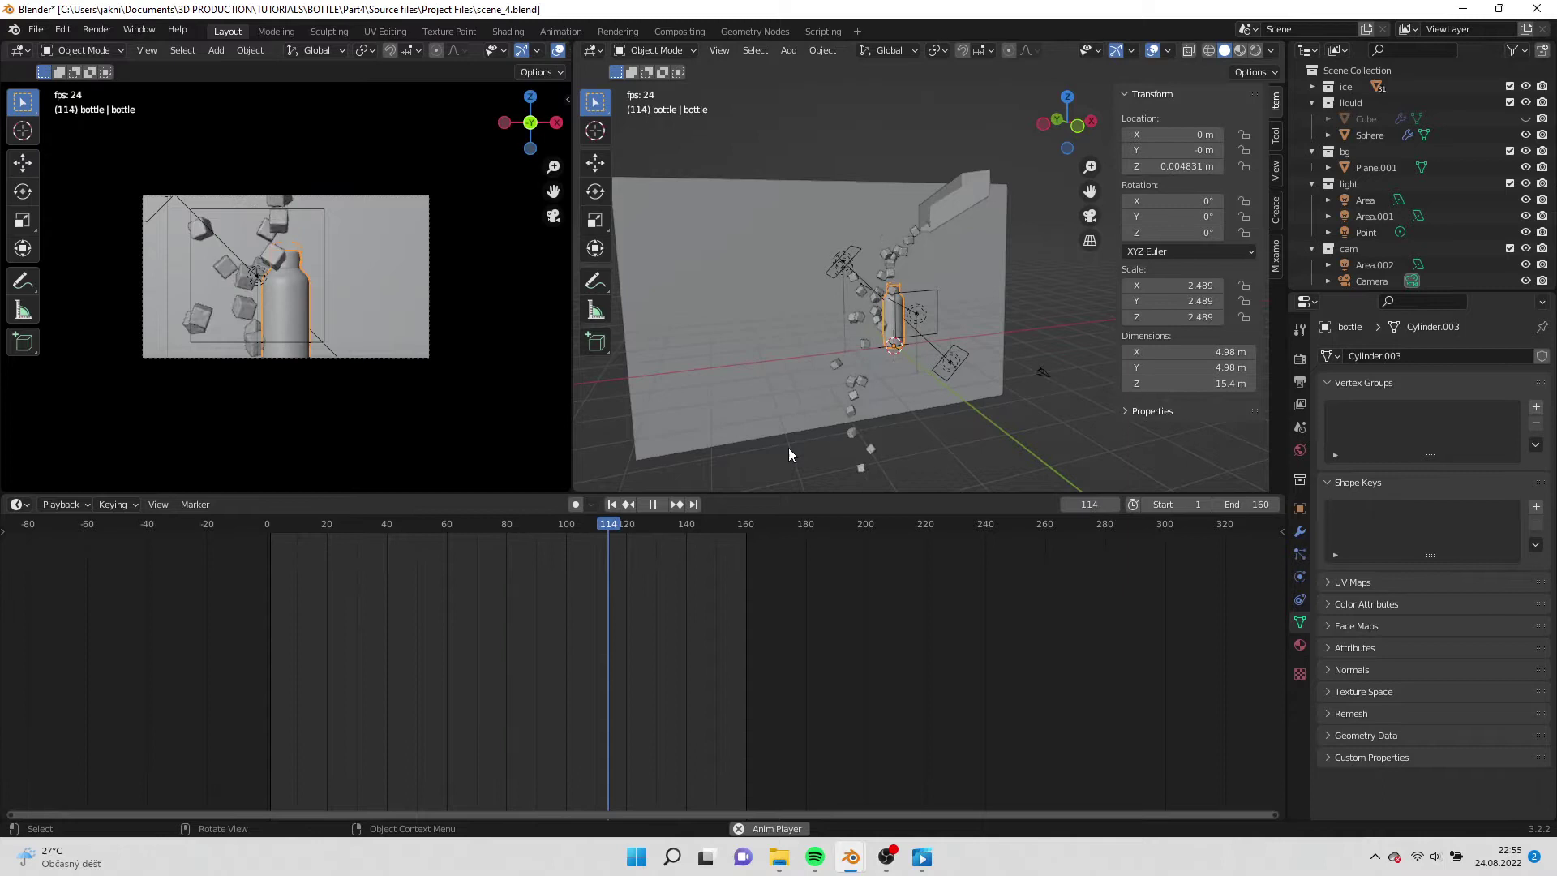
pyautogui.click(660, 504)
pyautogui.moveTo(803, 389); pyautogui.dragTo(807, 358, button='middle')
pyautogui.click(612, 504)
# Select the ice cubes and their chute without the background plane and move them along the X axis in front view.
pyautogui.moveTo(948, 284); pyautogui.dragTo(949, 211, button='middle')
pyautogui.moveTo(920, 111); pyautogui.dragTo(967, 237)
pyautogui.keyDown('shift'); pyautogui.click(914, 243); pyautogui.keyUp('shift')
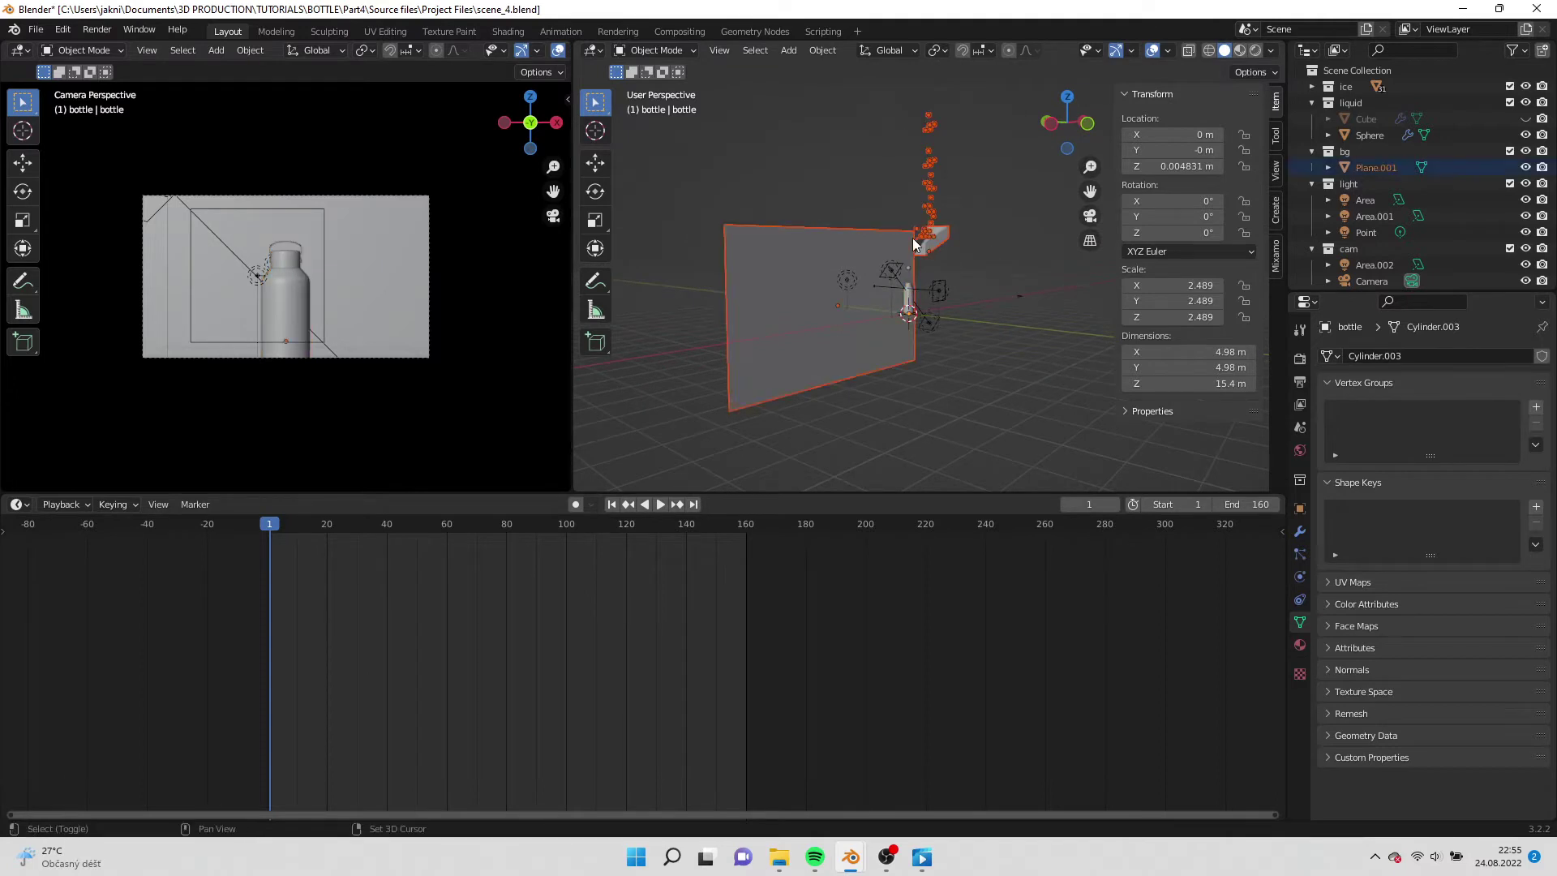
pyautogui.keyDown('shift'); pyautogui.click(845, 282); pyautogui.keyUp('shift')
pyautogui.press('KP_1')
pyautogui.scroll(3, 892, 284)
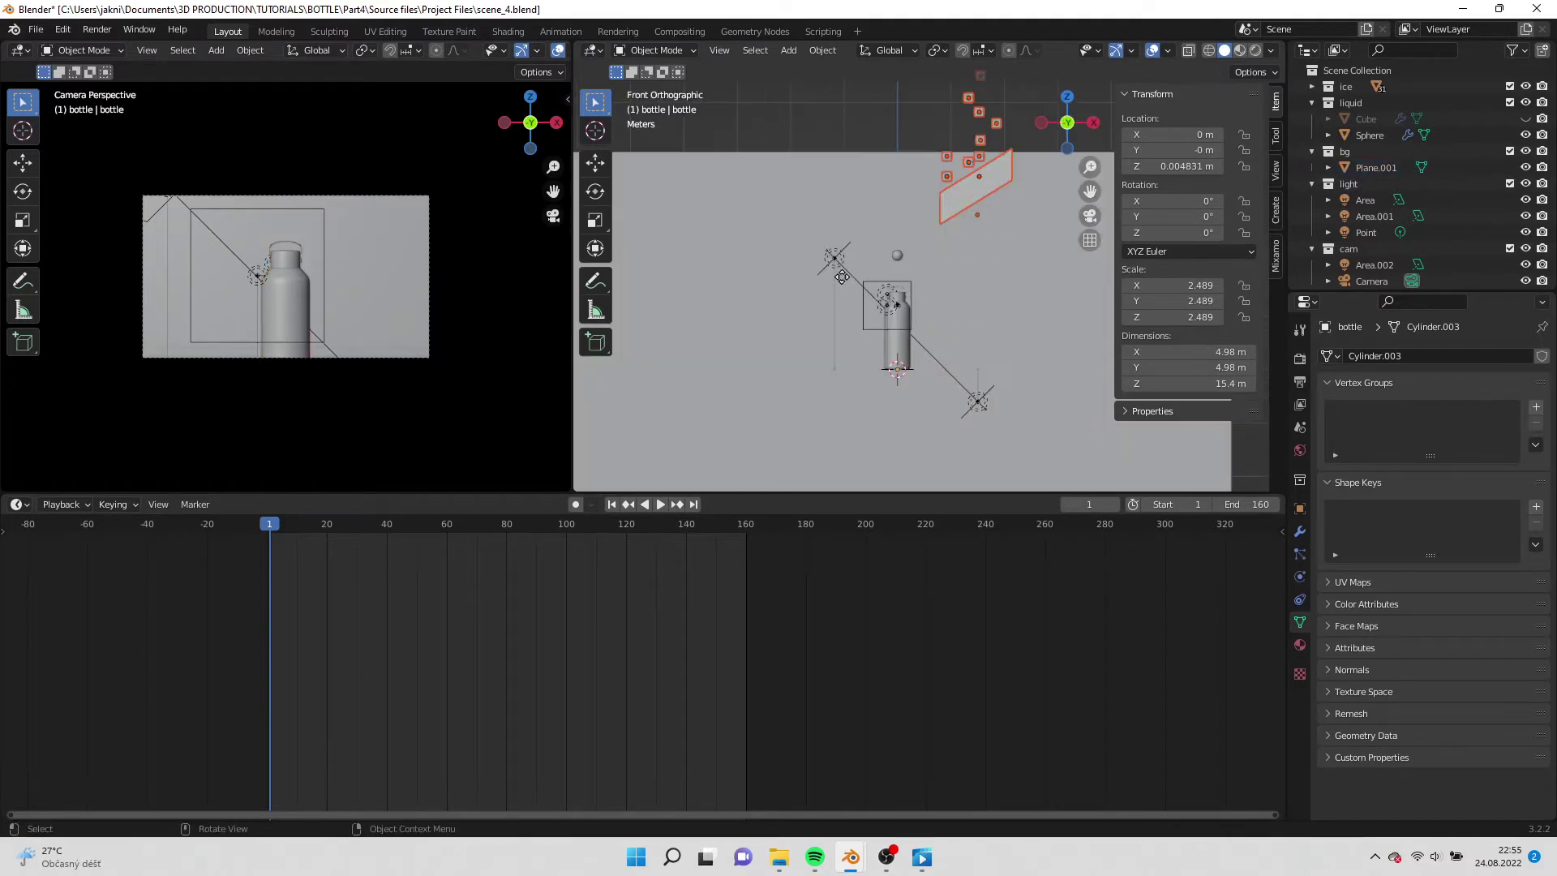
pyautogui.press('g')
pyautogui.press('y')
pyautogui.click(897, 284)
# Check the fall in playback and shift the ice cubes and chute about 0.9 m further along X from frame 1.
pyautogui.click(657, 503)
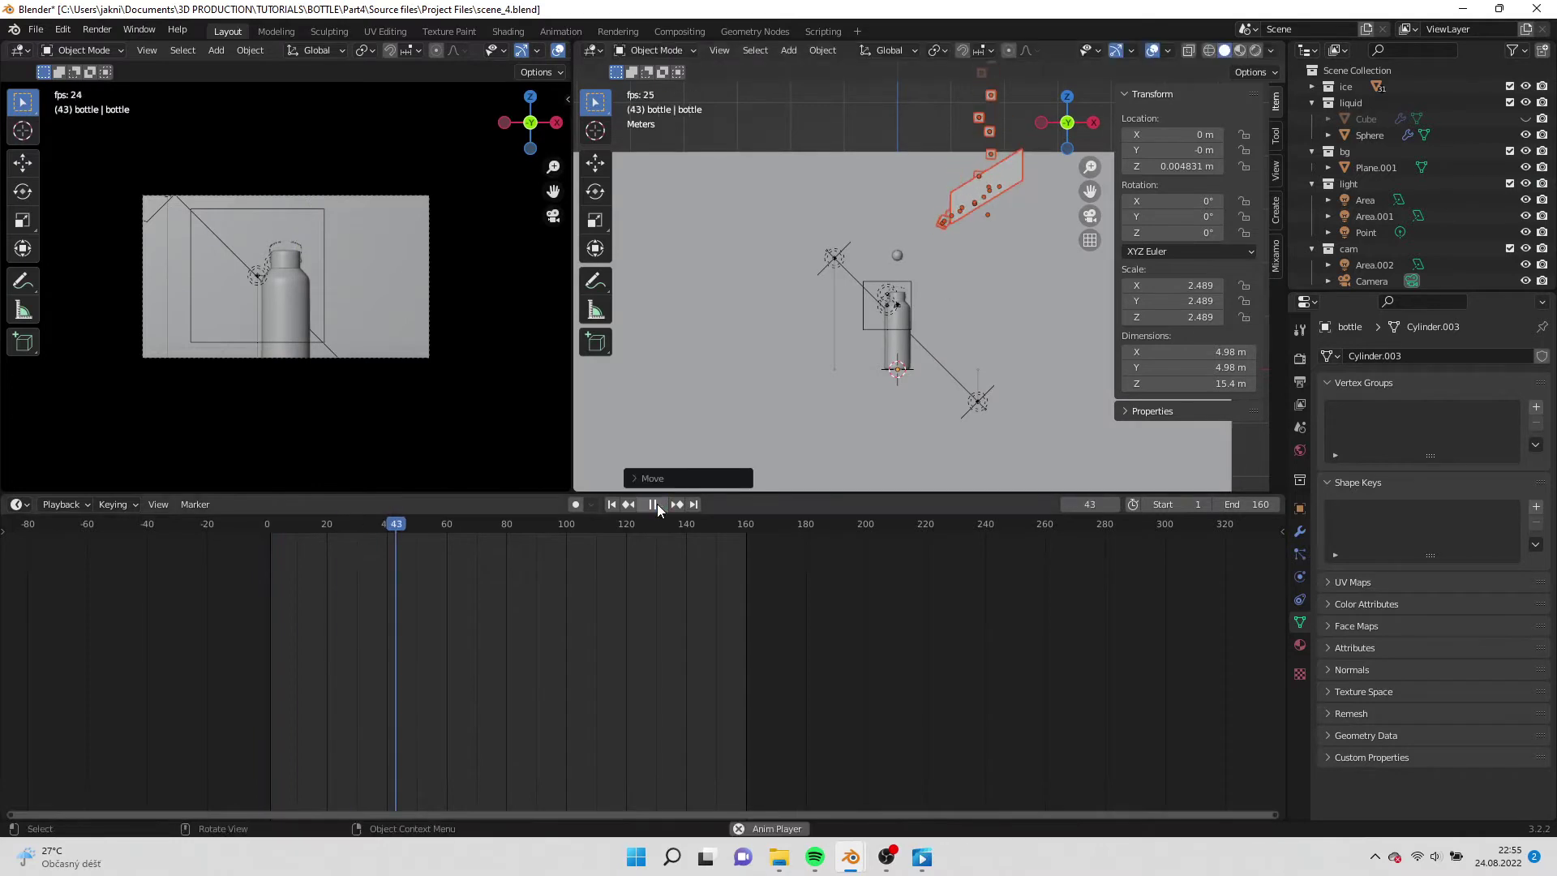
pyautogui.click(657, 504)
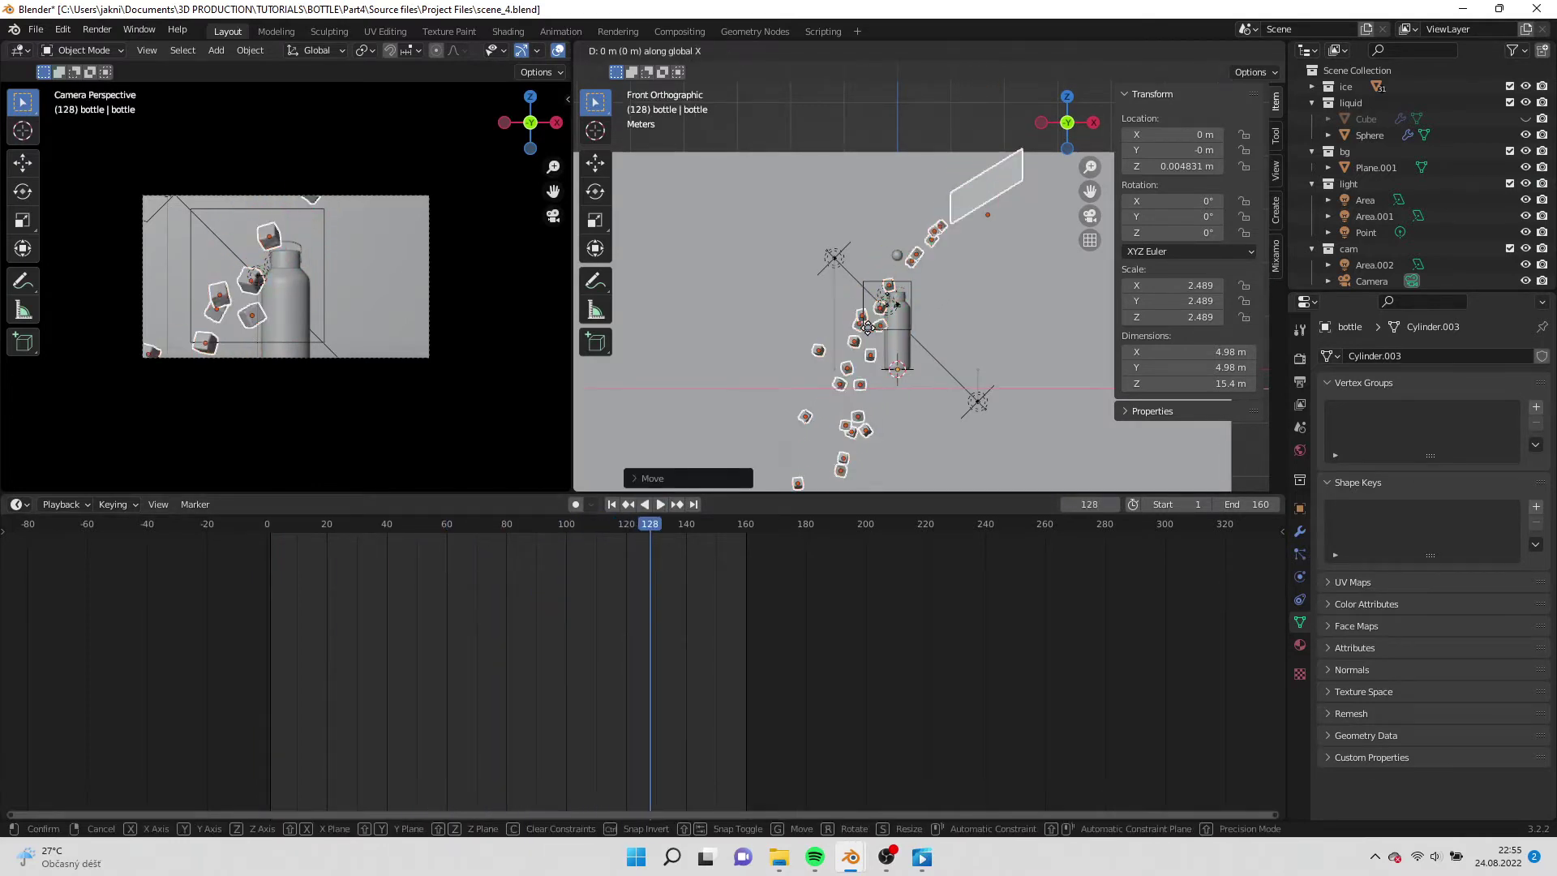
pyautogui.hotkey('shift', 'Left')
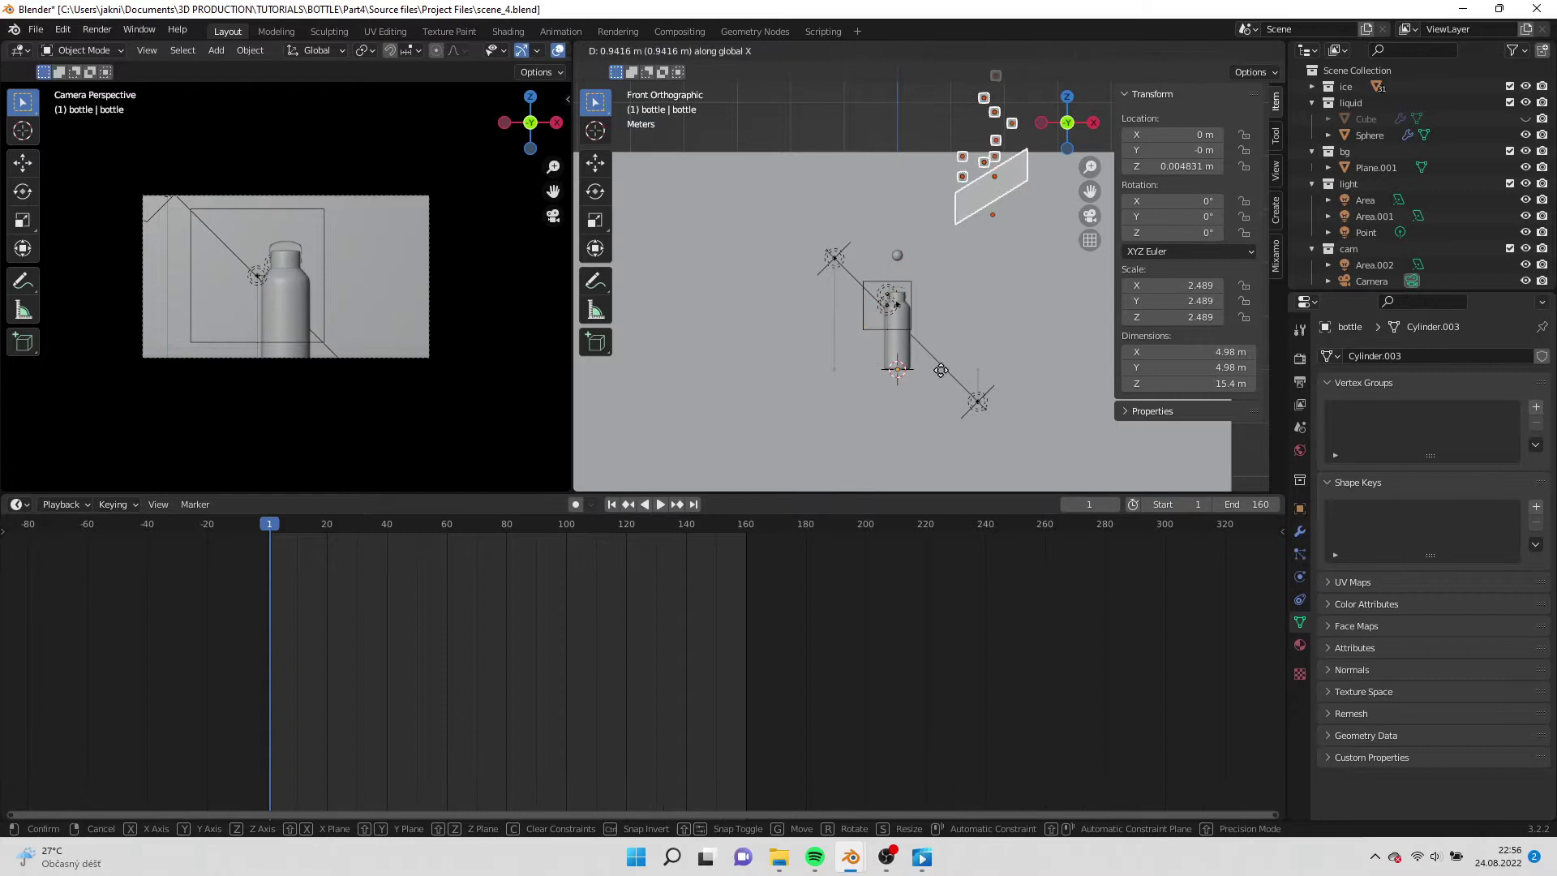
pyautogui.press('space')
pyautogui.click(776, 306)
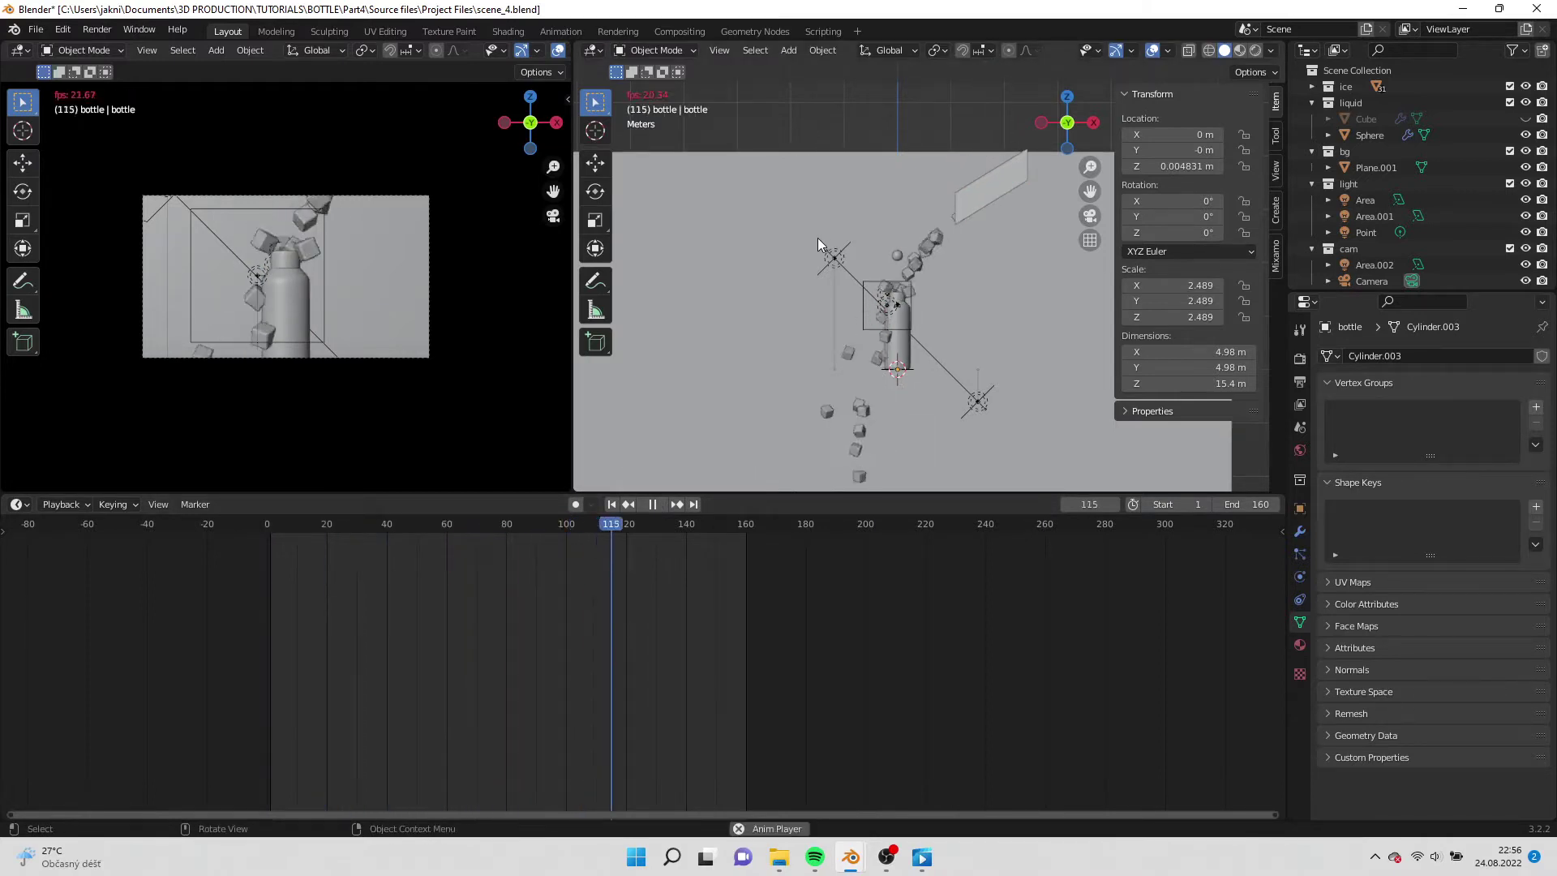
pyautogui.press('space')
# Give the bottle a passive rigid body with Animated enabled.
pyautogui.click(897, 341)
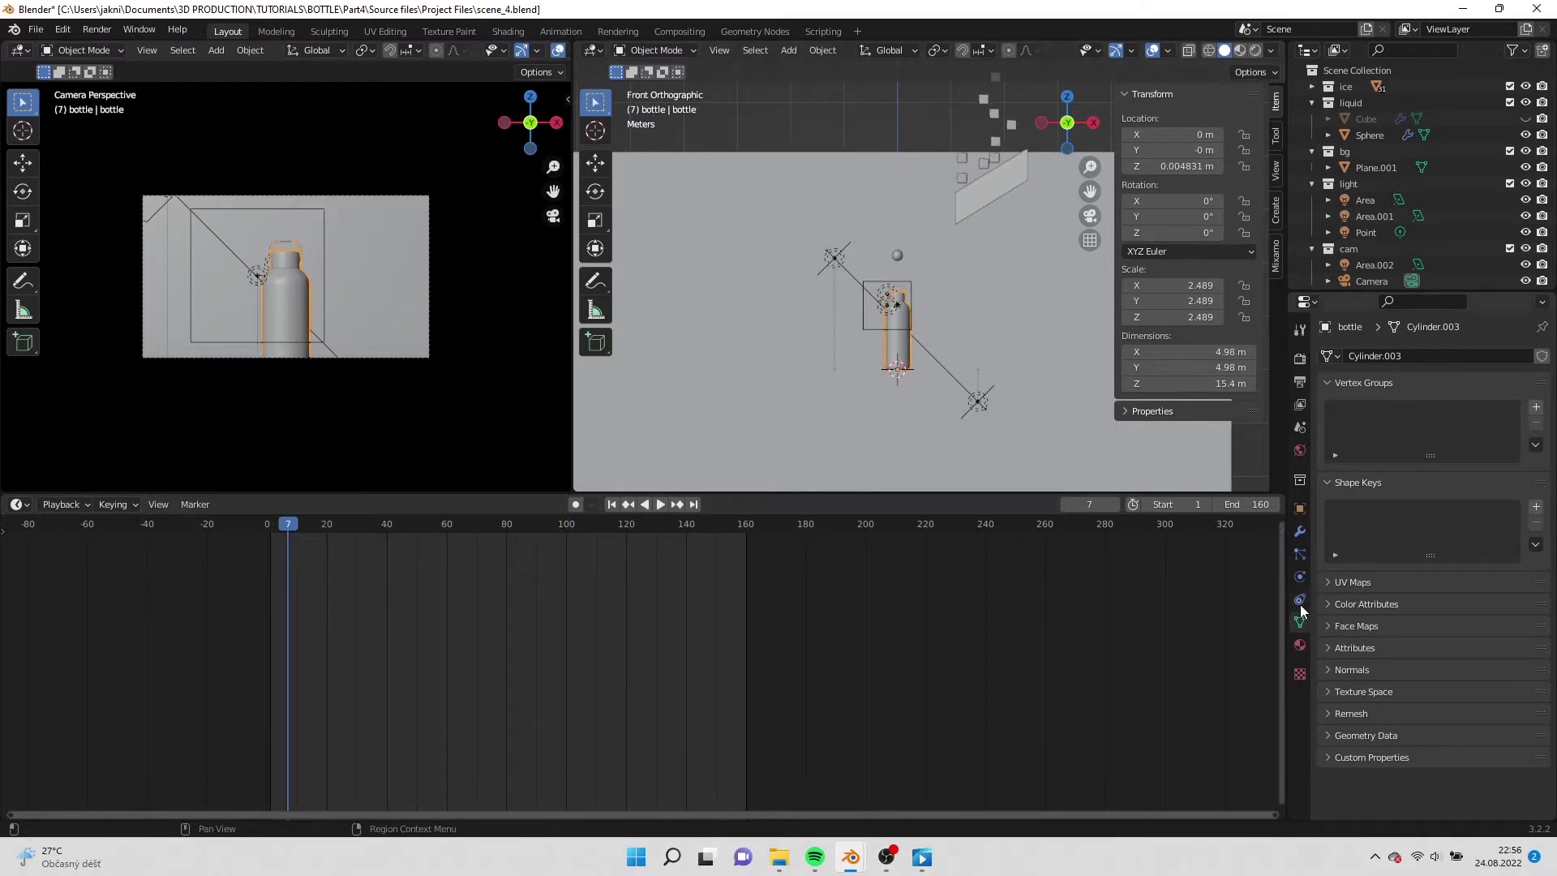
pyautogui.click(1300, 601)
pyautogui.click(1300, 576)
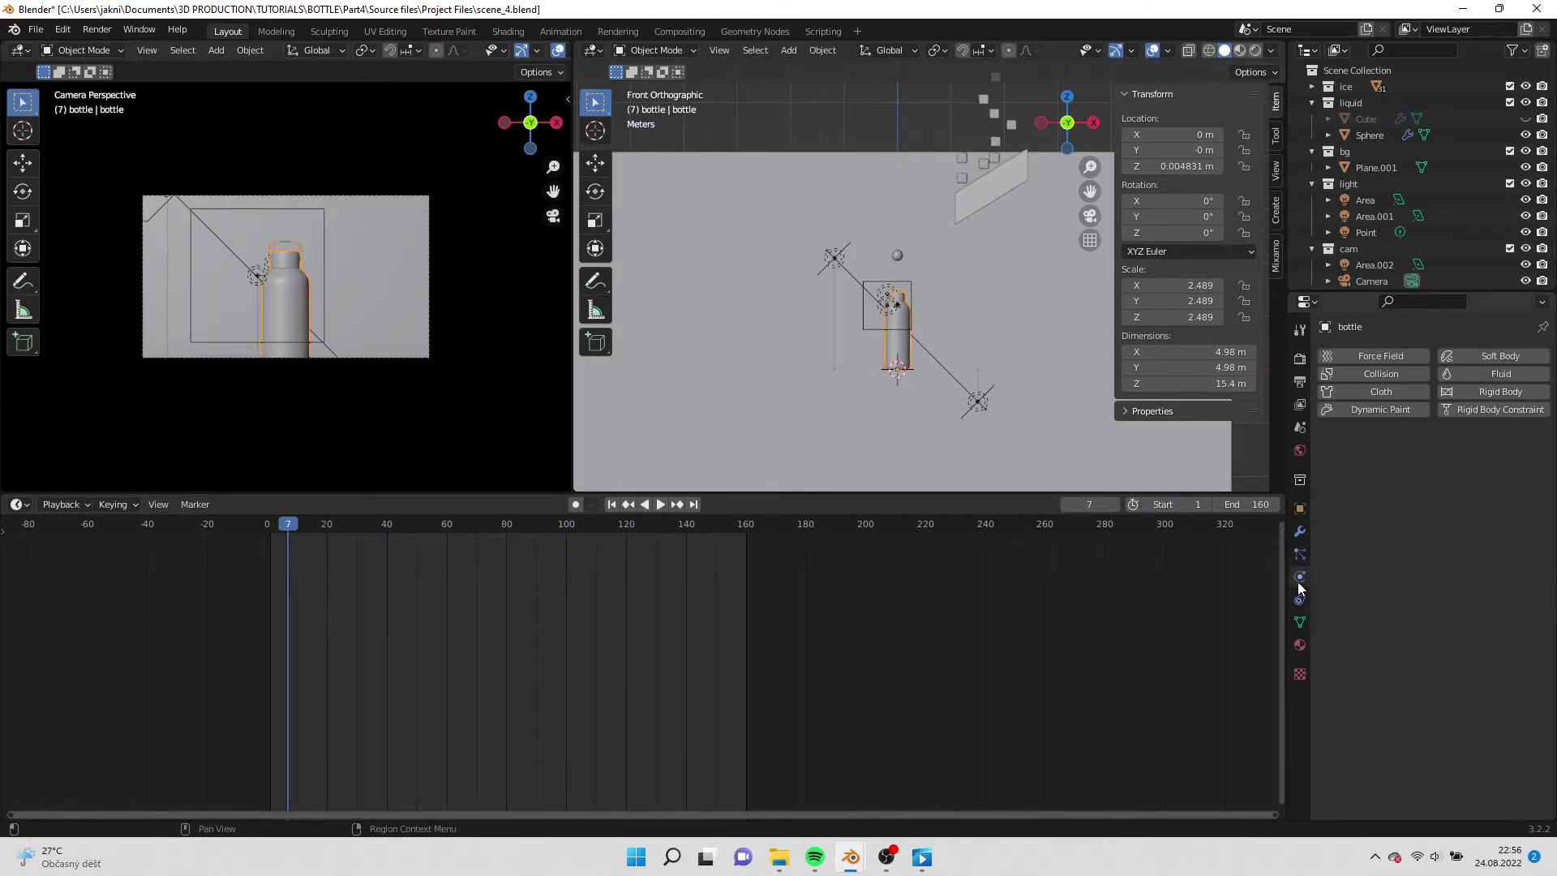
pyautogui.click(1497, 392)
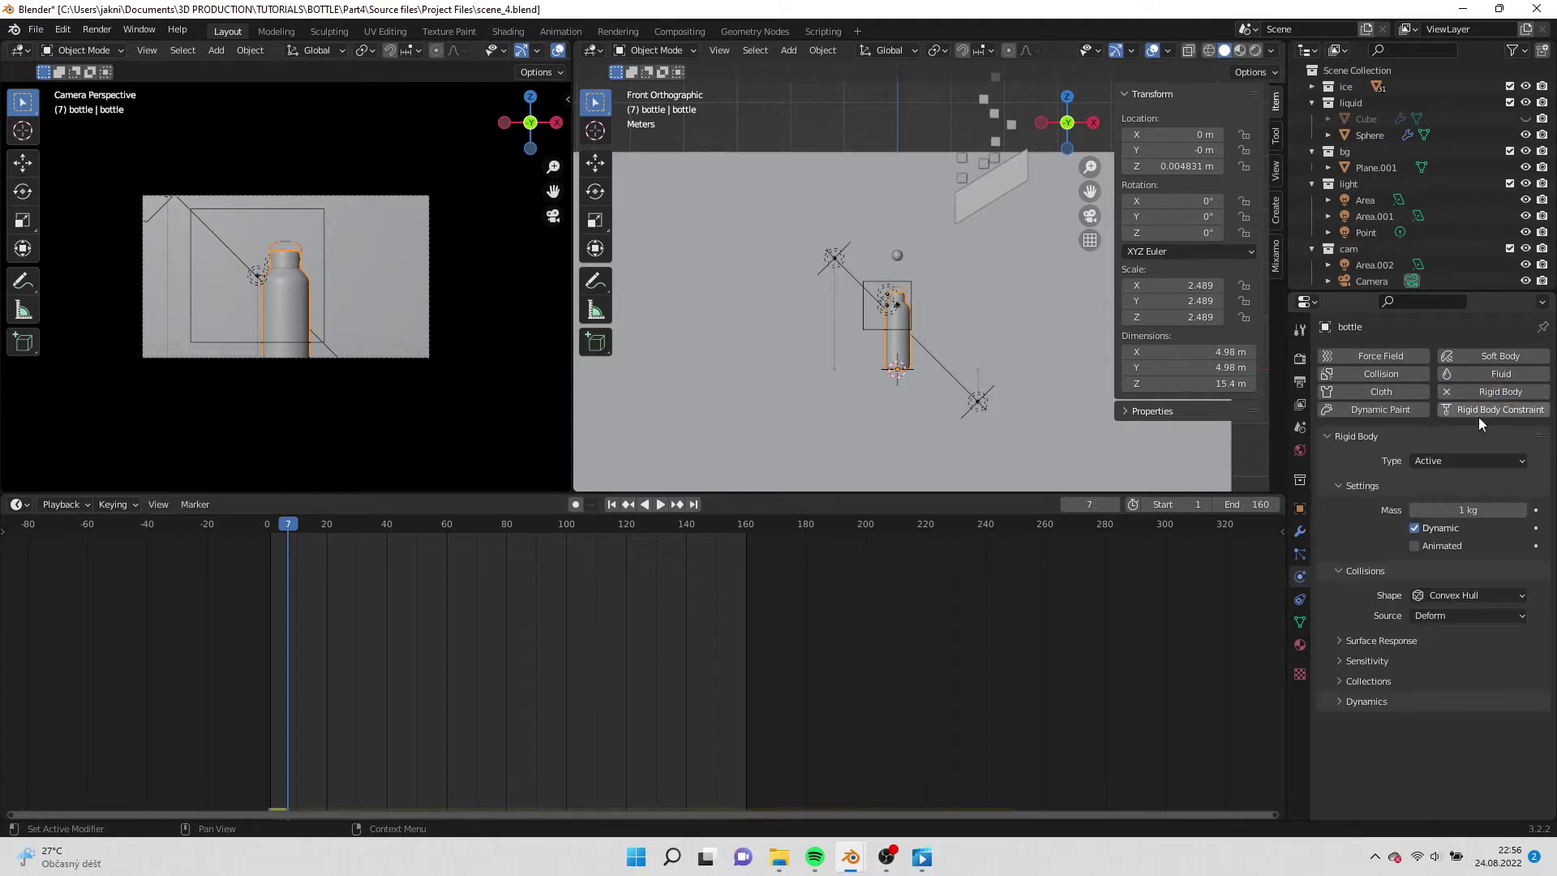
pyautogui.click(1460, 460)
pyautogui.click(1447, 498)
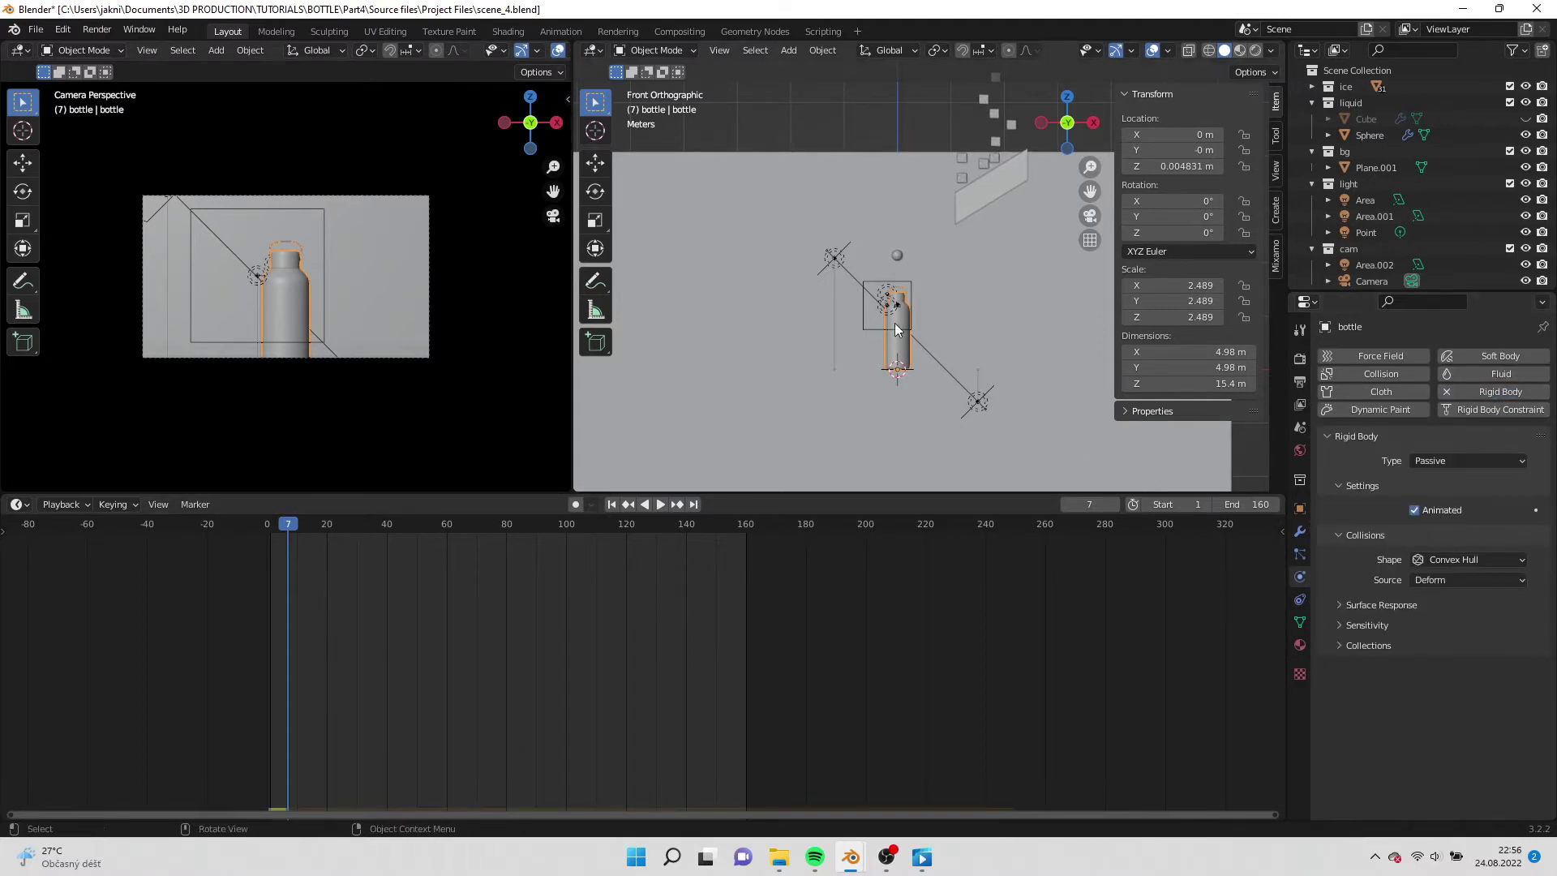
# Play the simulation from the first frame and examine how the ice cubes collide with the bottle.
pyautogui.moveTo(895, 327); pyautogui.dragTo(995, 335, button='middle')
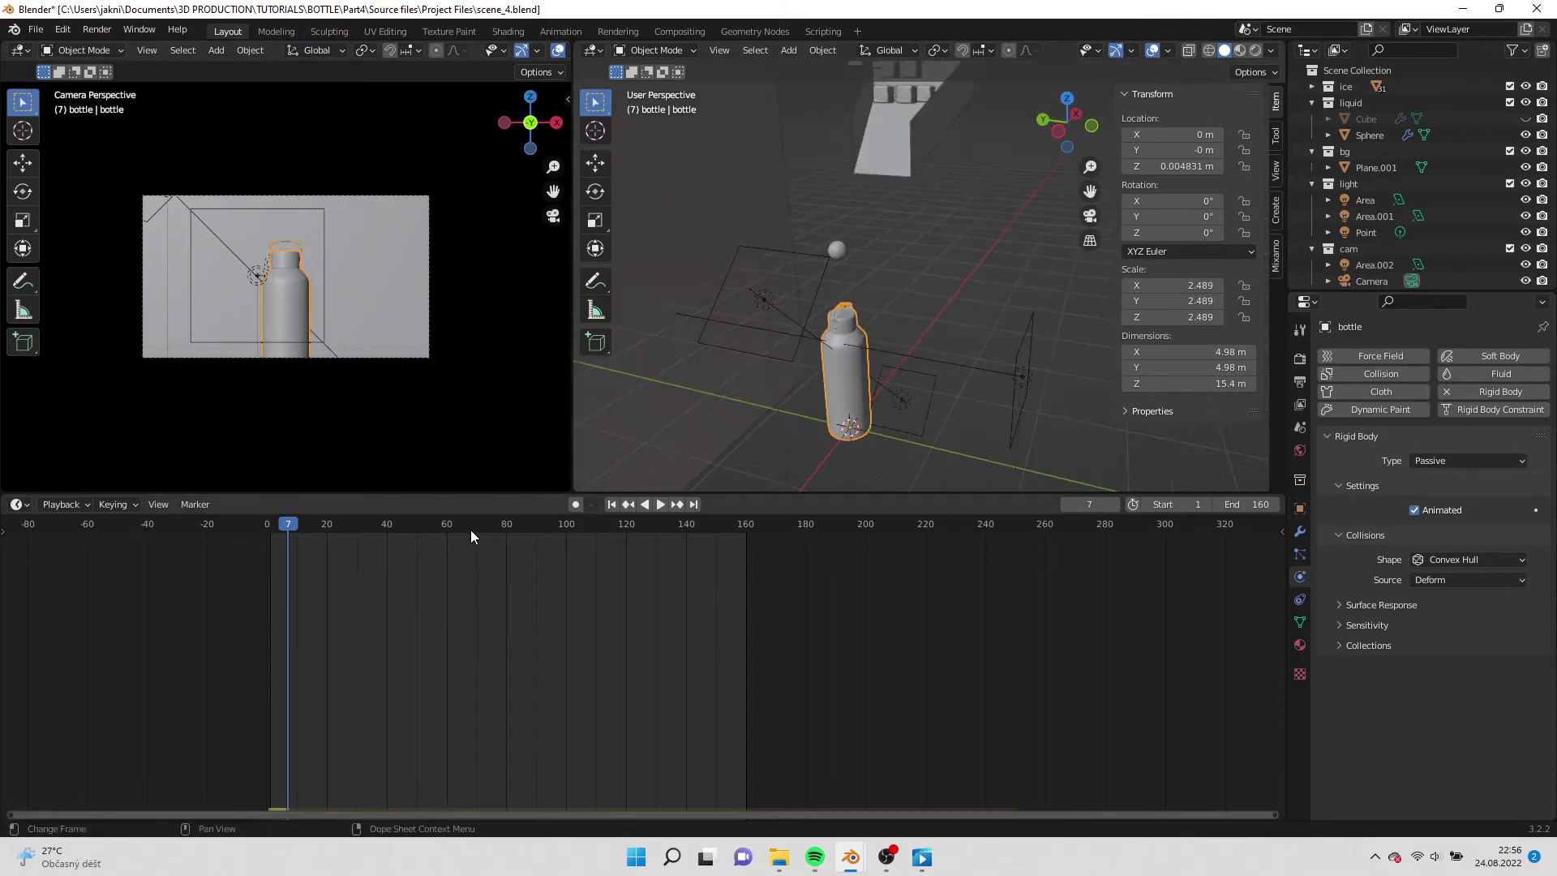
pyautogui.moveTo(470, 529); pyautogui.dragTo(300, 527)
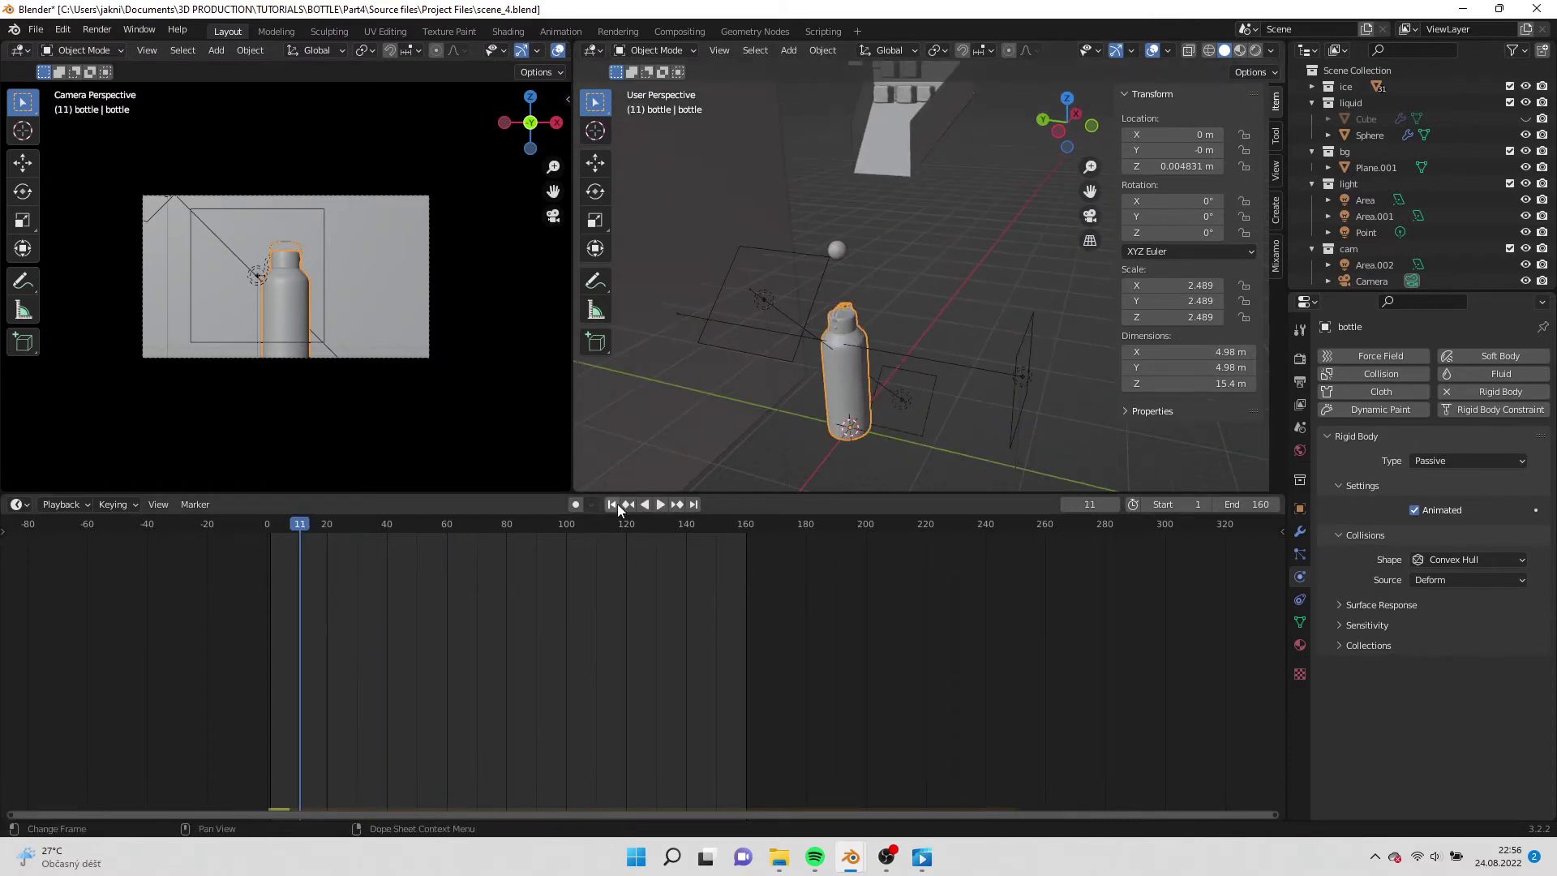
pyautogui.click(614, 504)
pyautogui.click(656, 503)
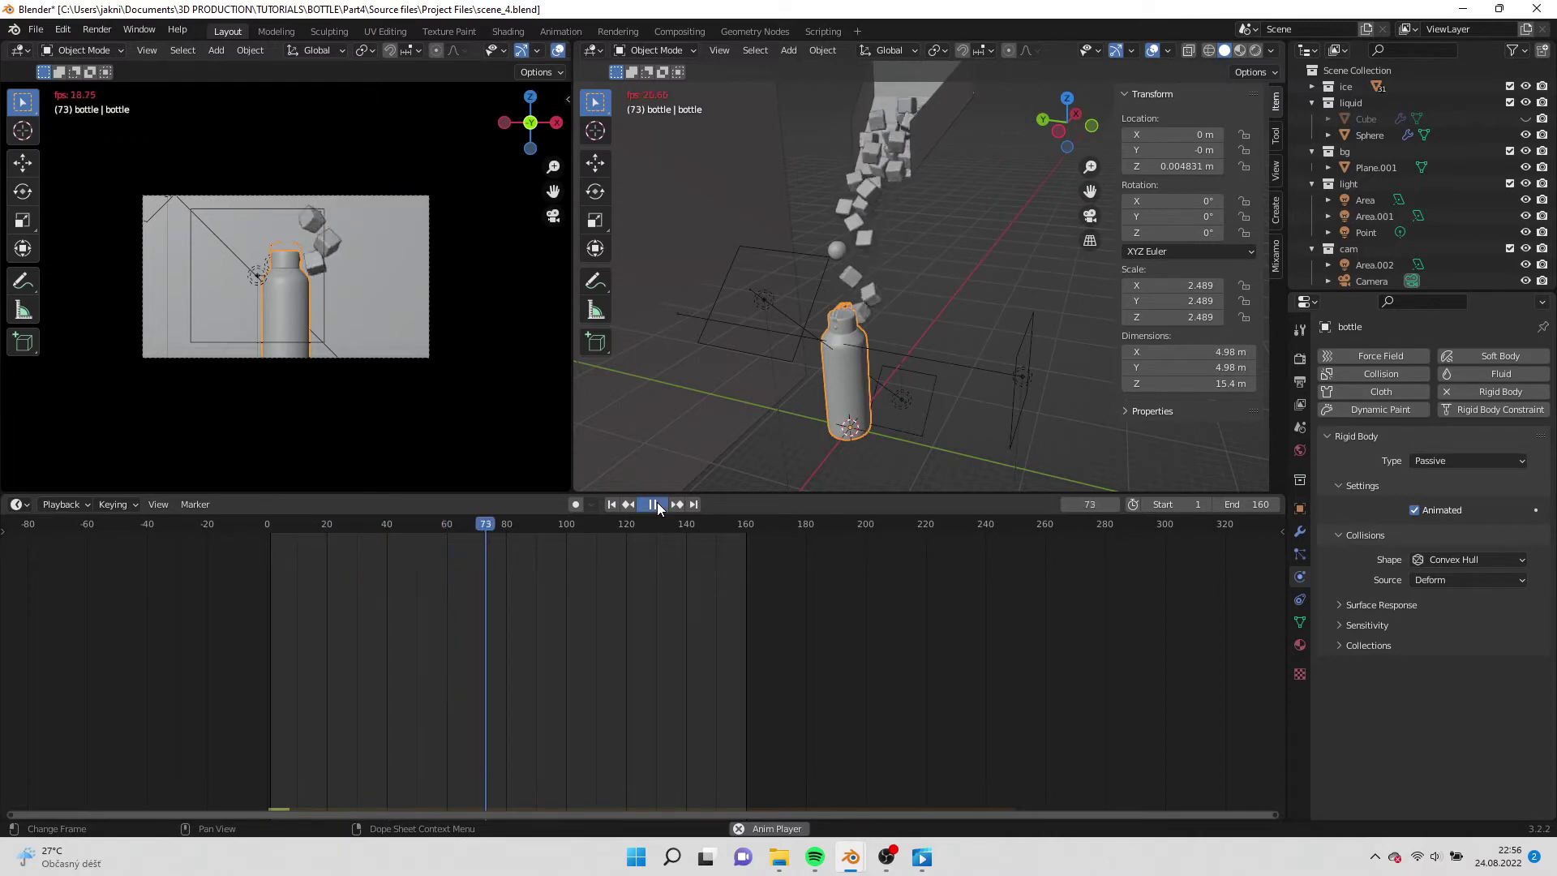
pyautogui.click(655, 504)
pyautogui.click(658, 504)
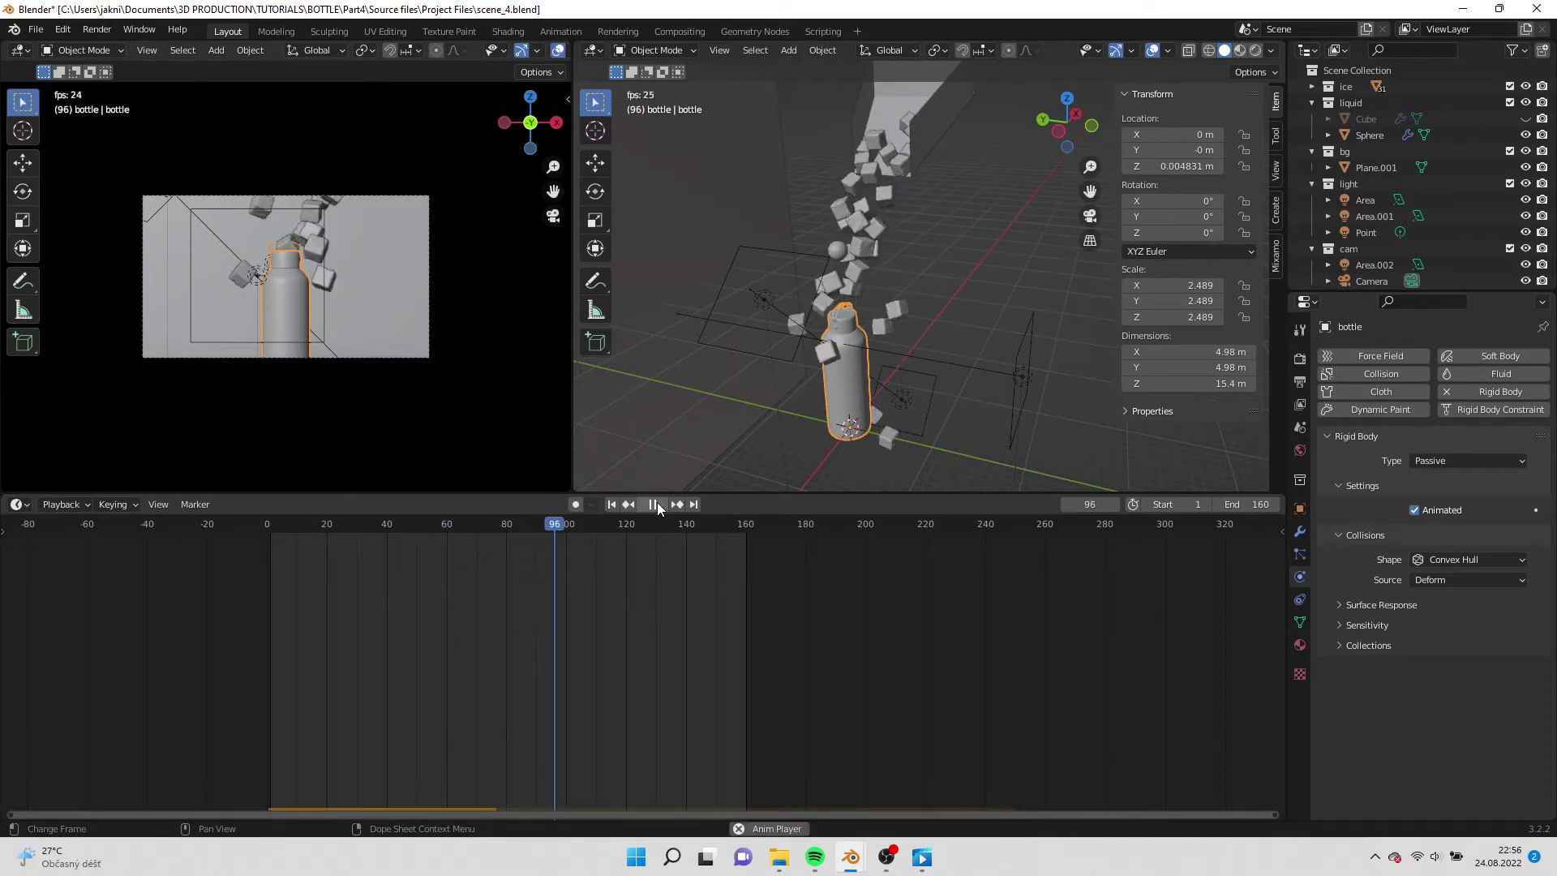
# Replay the ice collision to frame 100 and move the bottle about -1.48 m along the Y axis.
pyautogui.moveTo(754, 369); pyautogui.dragTo(805, 341, button='middle')
pyautogui.moveTo(585, 528); pyautogui.dragTo(493, 526)
pyautogui.press('space')
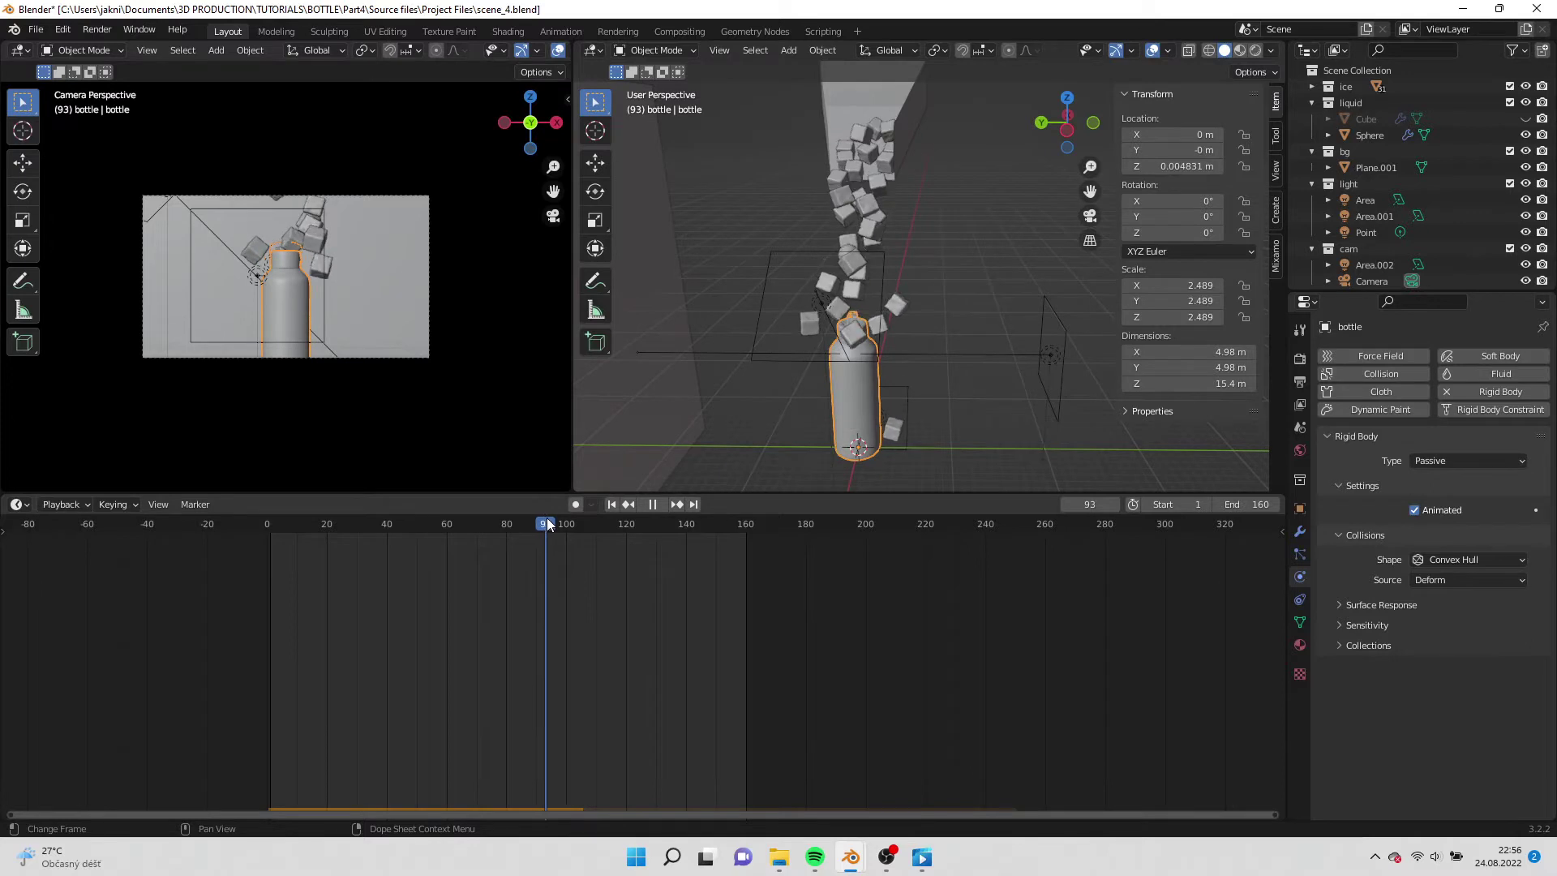
pyautogui.press('space')
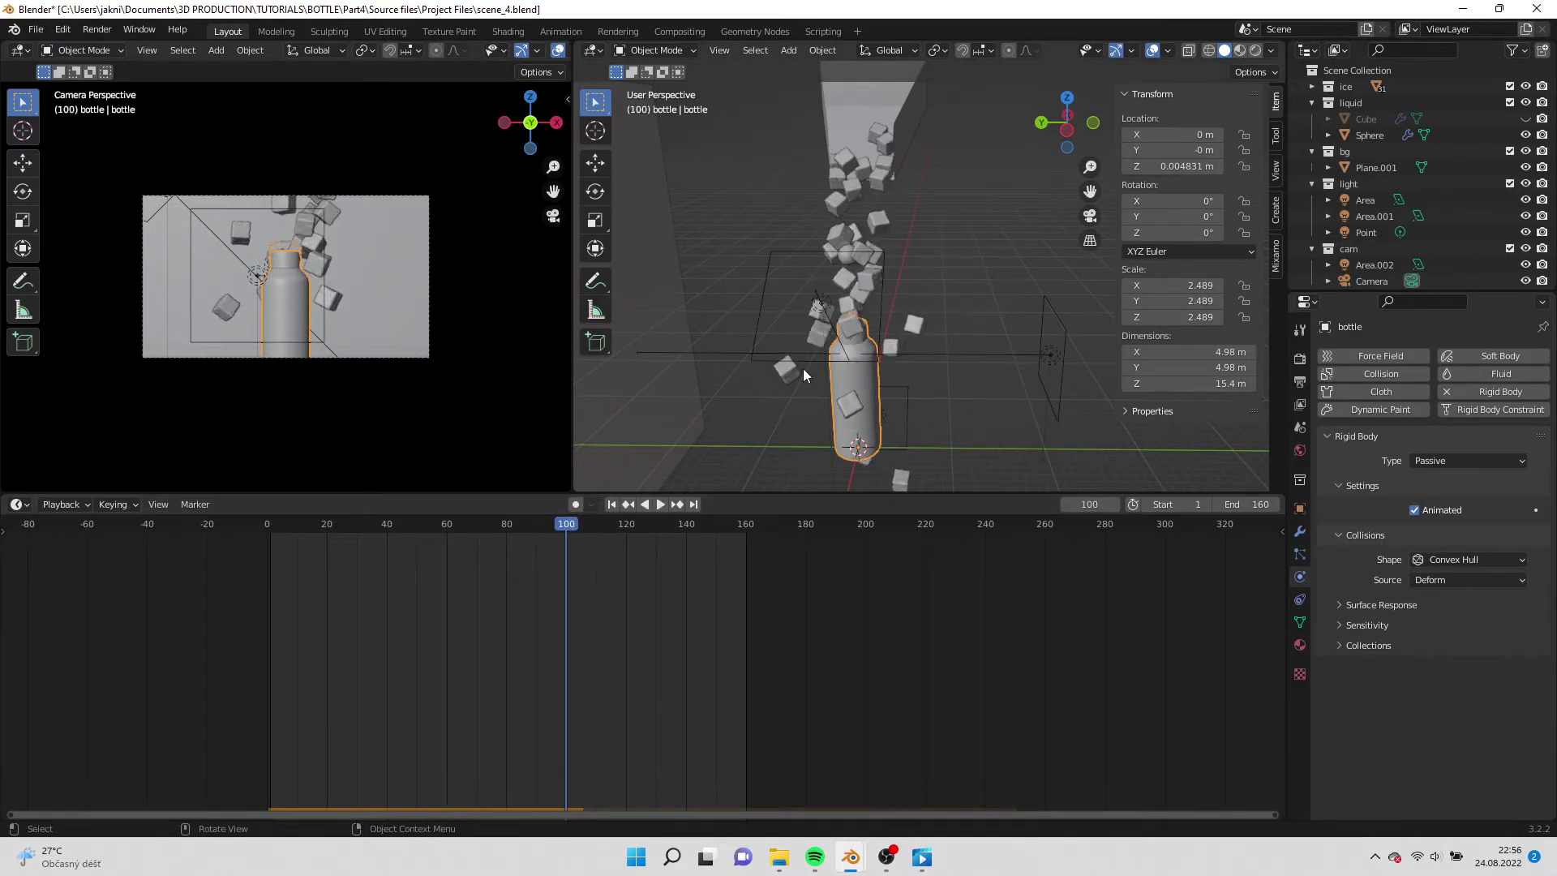
pyautogui.press('g')
pyautogui.press('y')
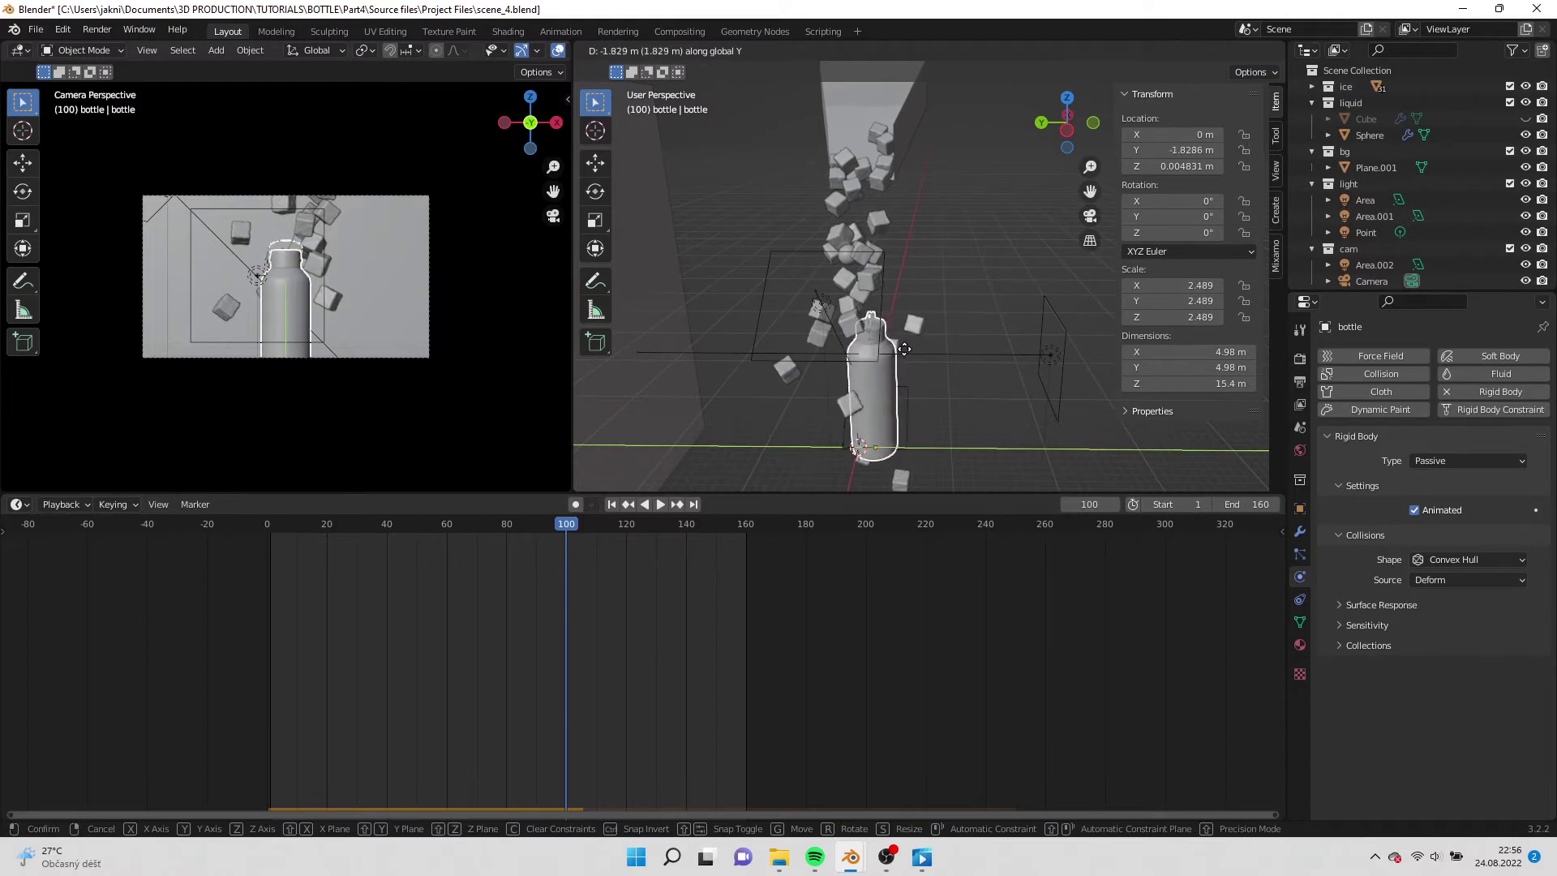
pyautogui.click(901, 348)
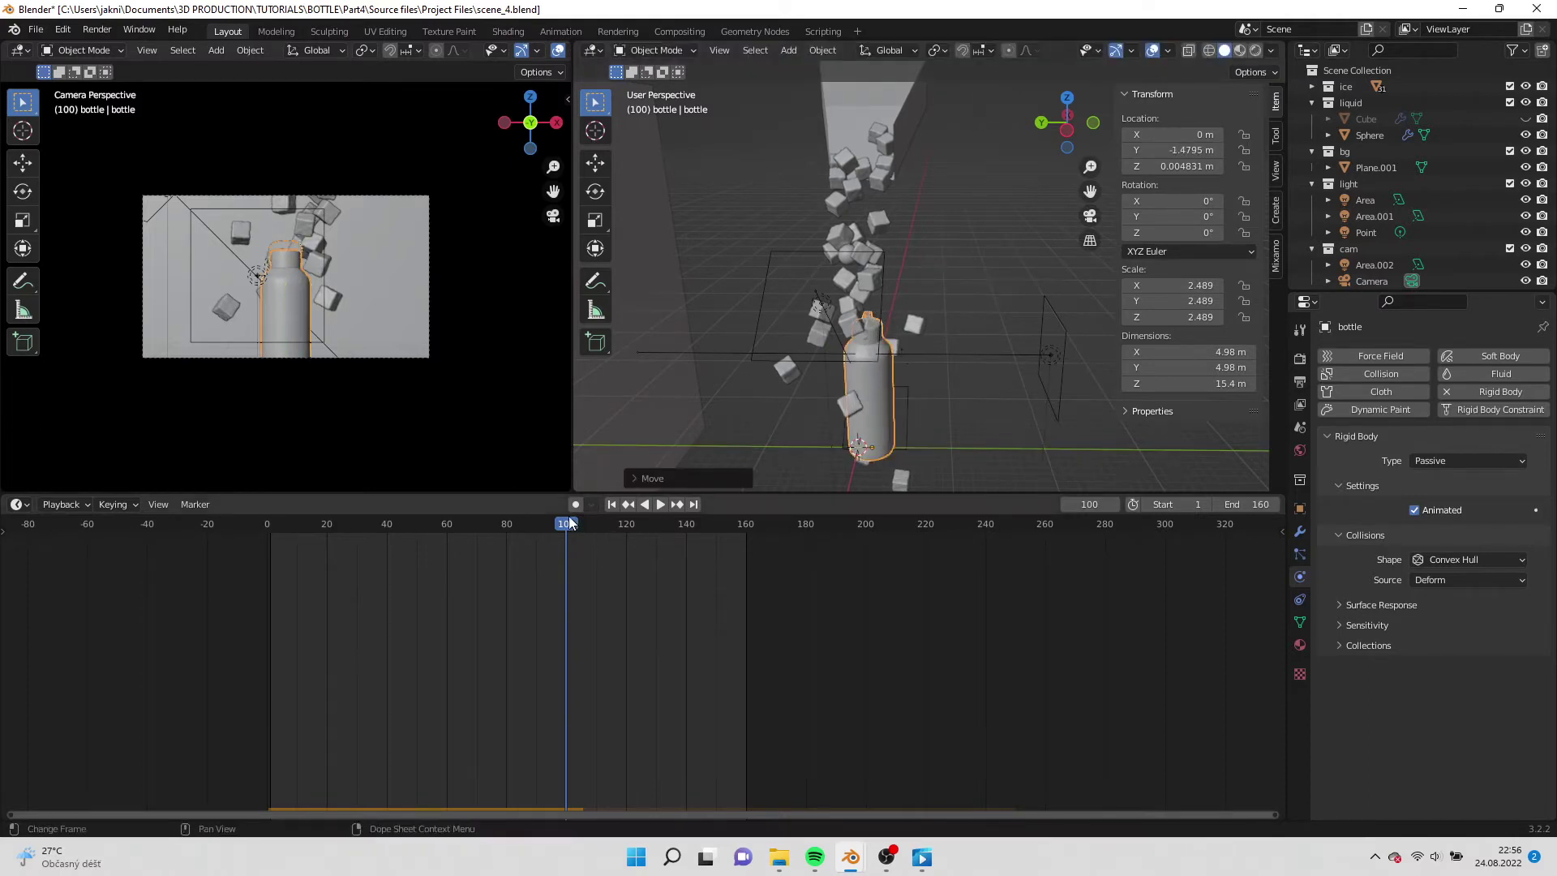
# Turn on auto keying, key the bottle's location and rotation at frame 61, and shift that keyframe to frame 100.
pyautogui.moveTo(570, 523); pyautogui.dragTo(450, 548)
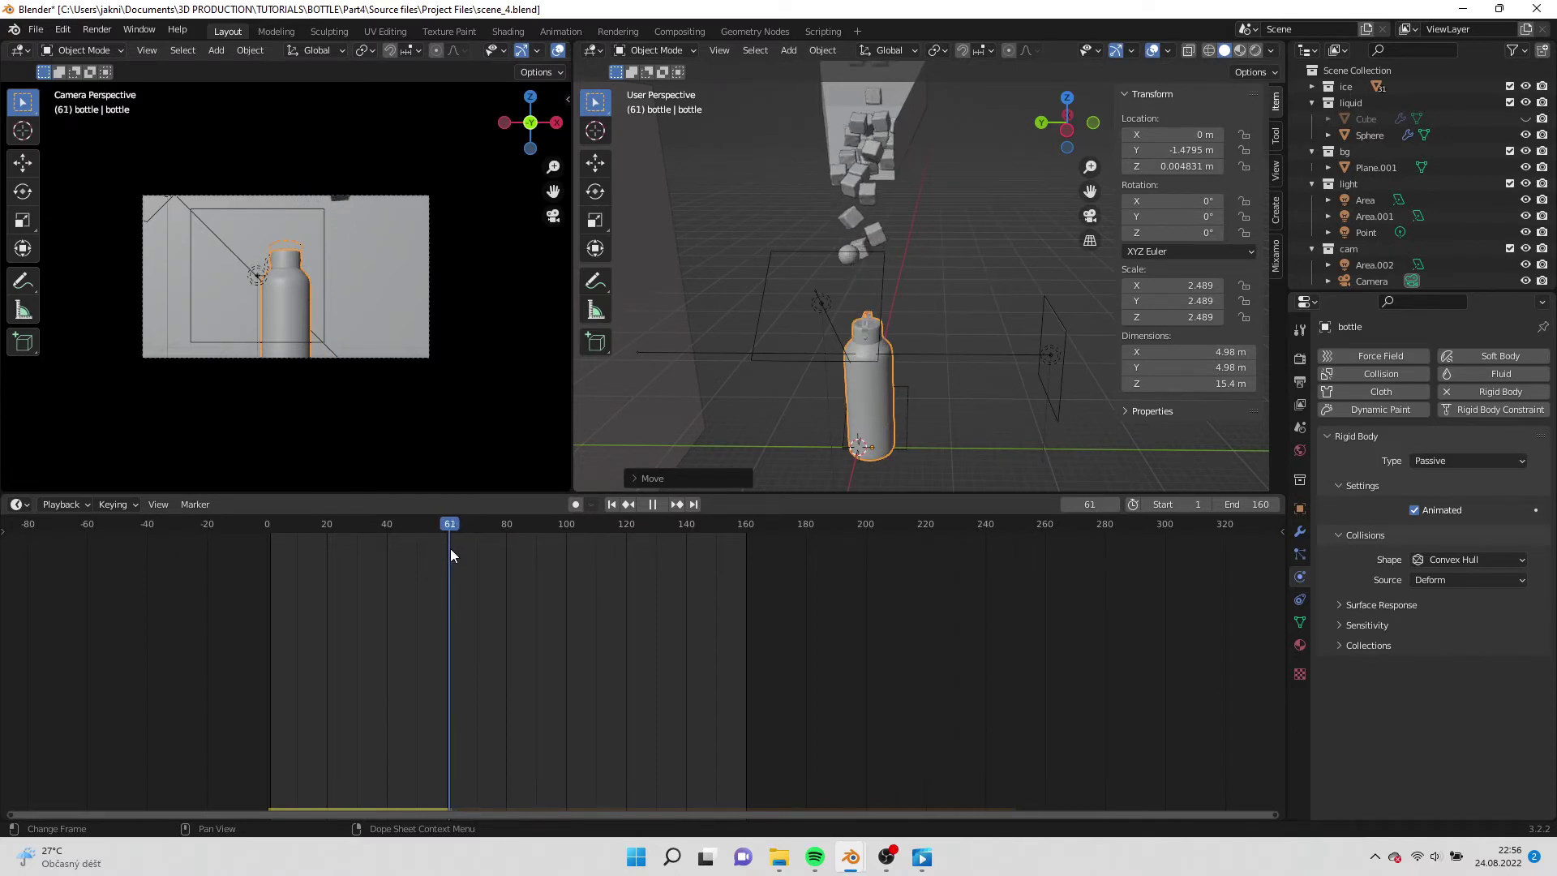
pyautogui.click(576, 503)
pyautogui.press('i')
pyautogui.click(782, 413)
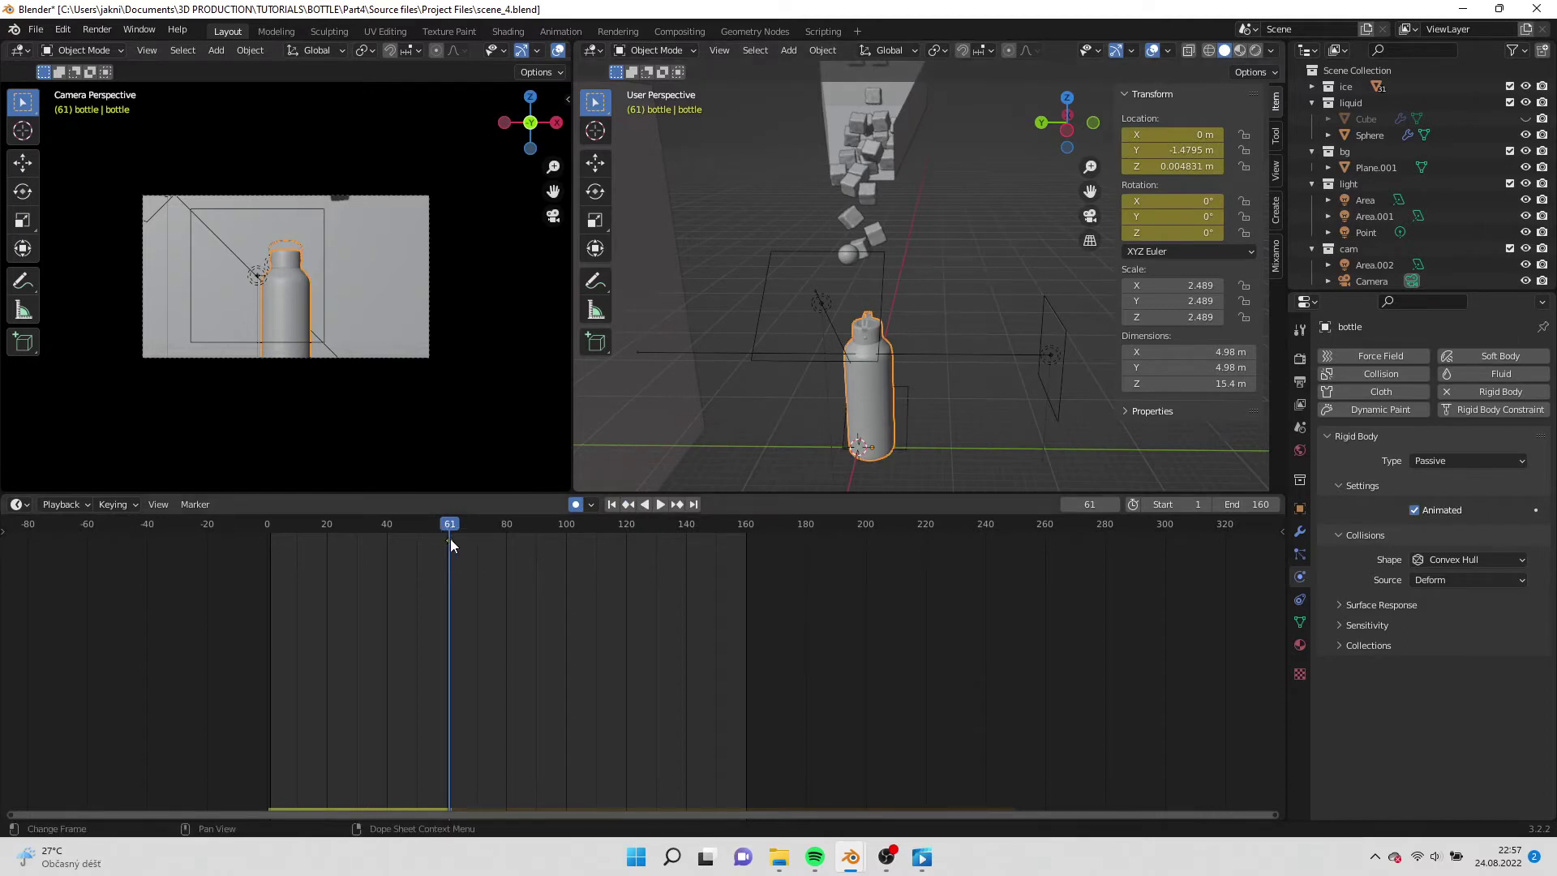
pyautogui.moveTo(450, 539); pyautogui.dragTo(570, 559)
# At frame 61, move the bottle back along the Y axis to about 20.96 m as the animation's starting position.
pyautogui.press('g')
pyautogui.press('y')
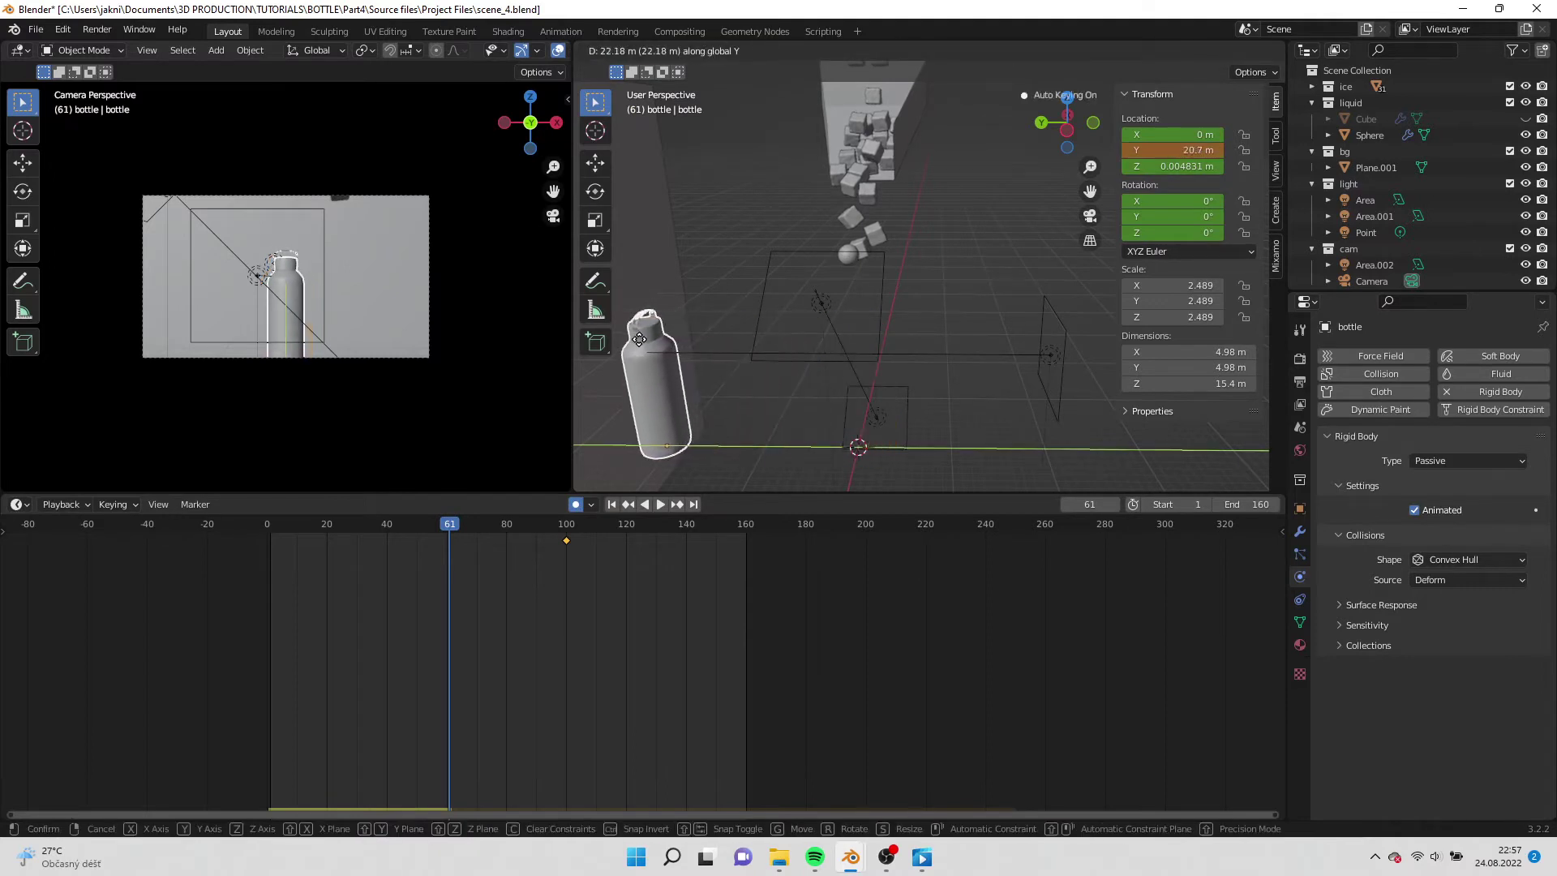
pyautogui.click(637, 339)
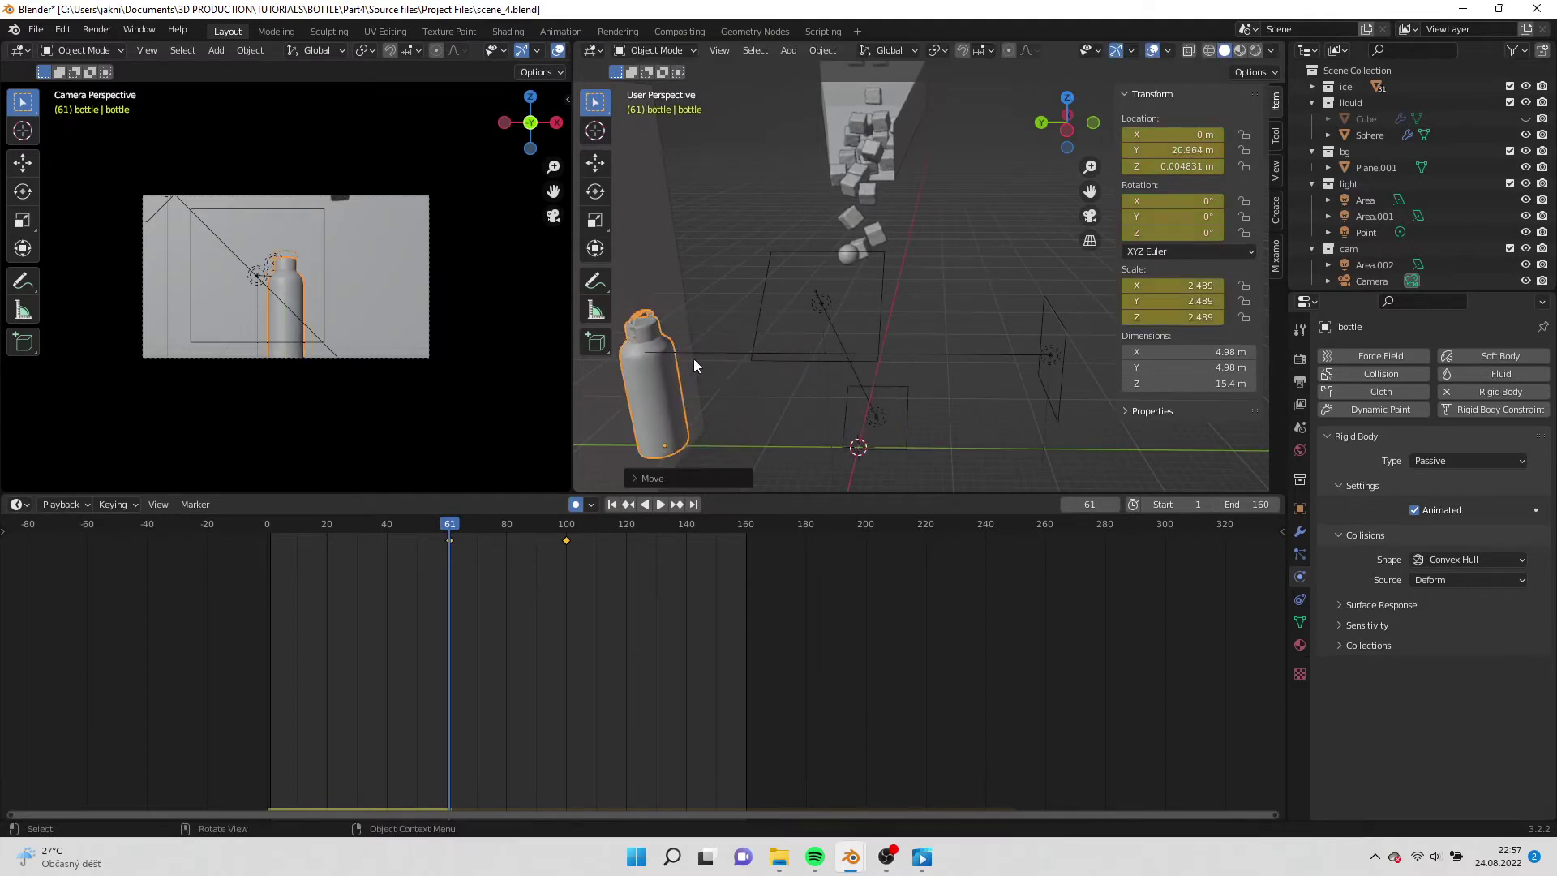
# Check the bottle's motion, move its frame 61 position to about 24.28 m on Y, and replay from frame 1.
pyautogui.click(663, 506)
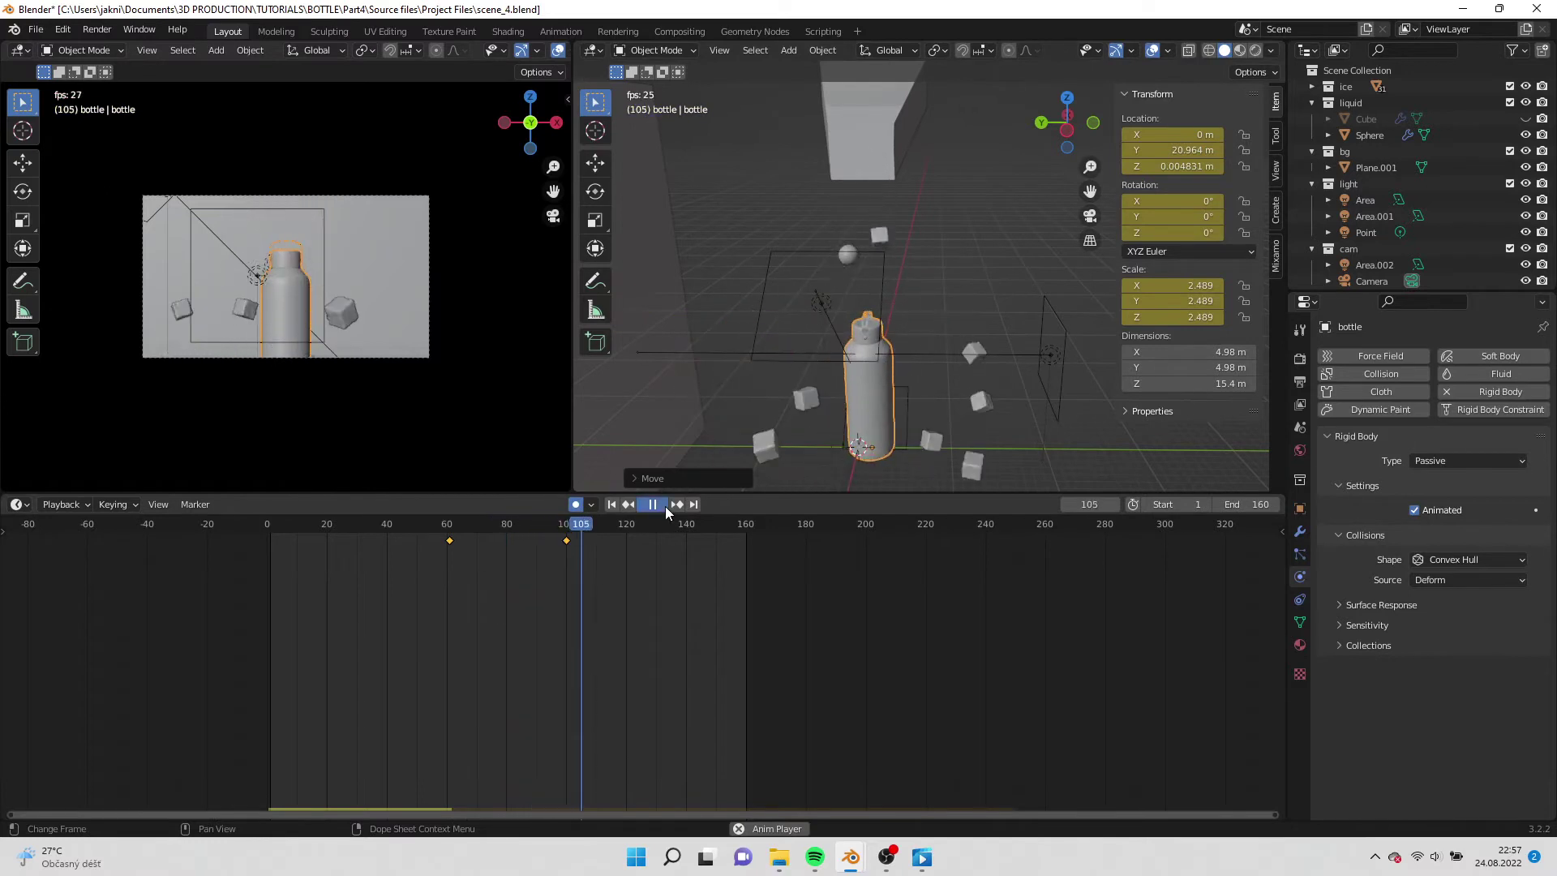
pyautogui.click(663, 505)
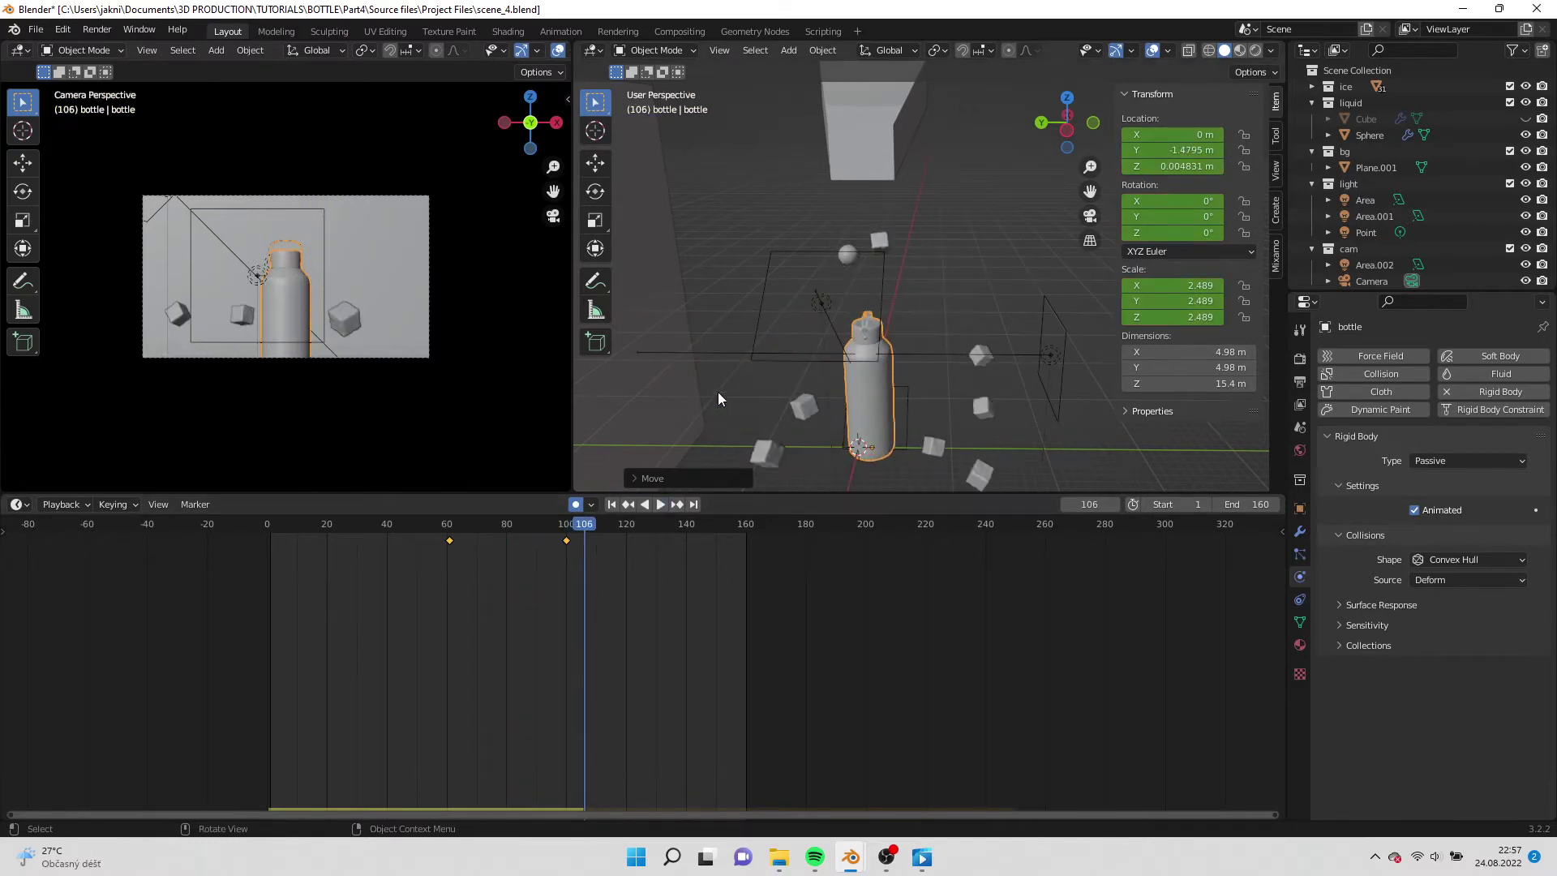
pyautogui.click(628, 504)
pyautogui.click(632, 506)
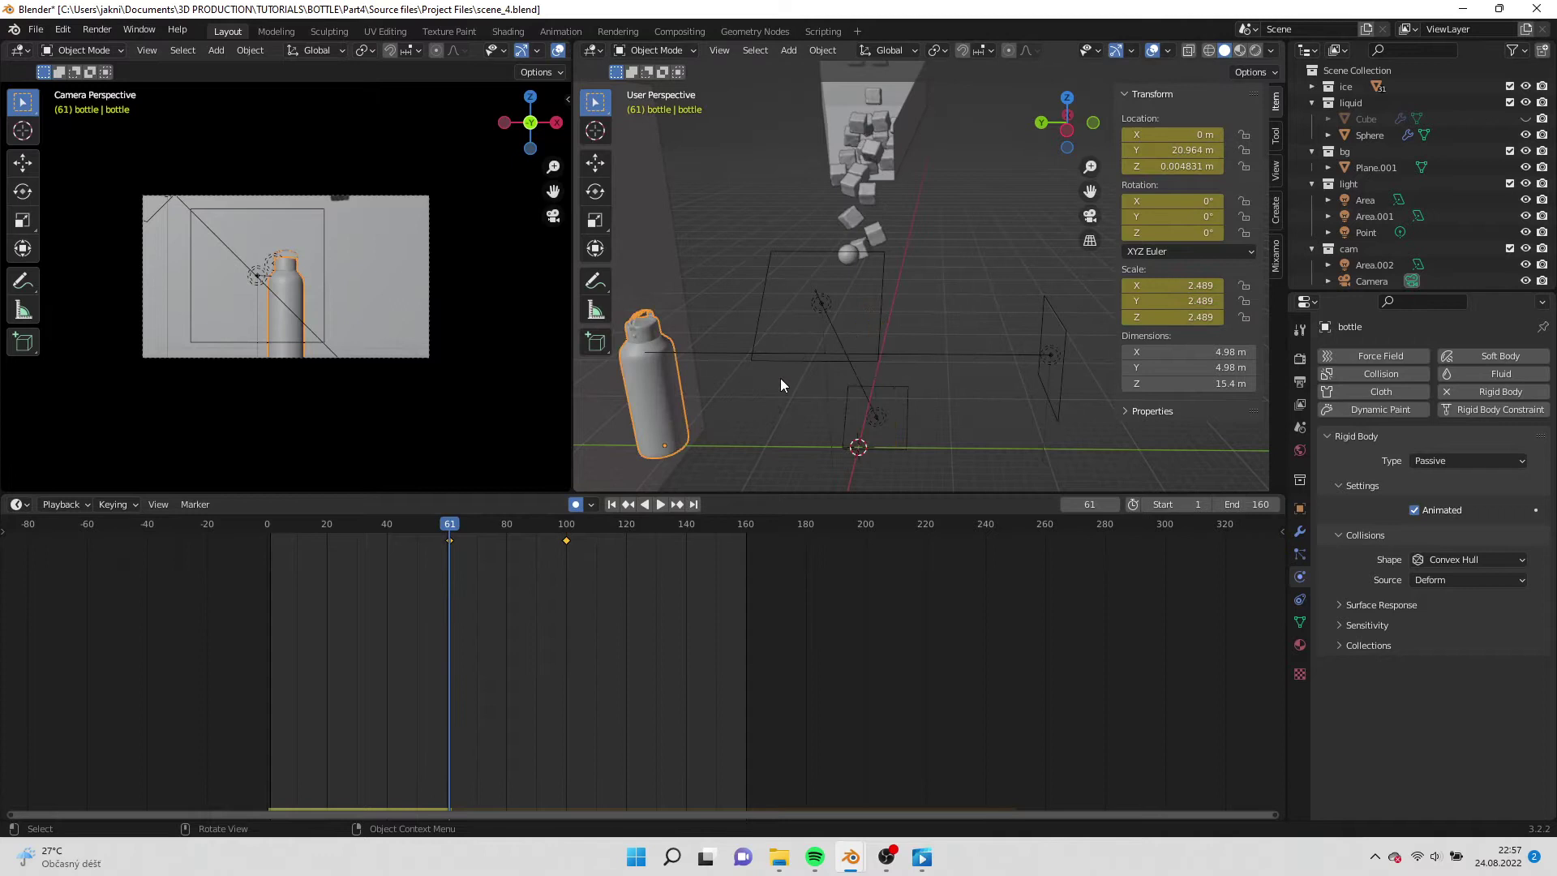
pyautogui.press('g')
pyautogui.press('y')
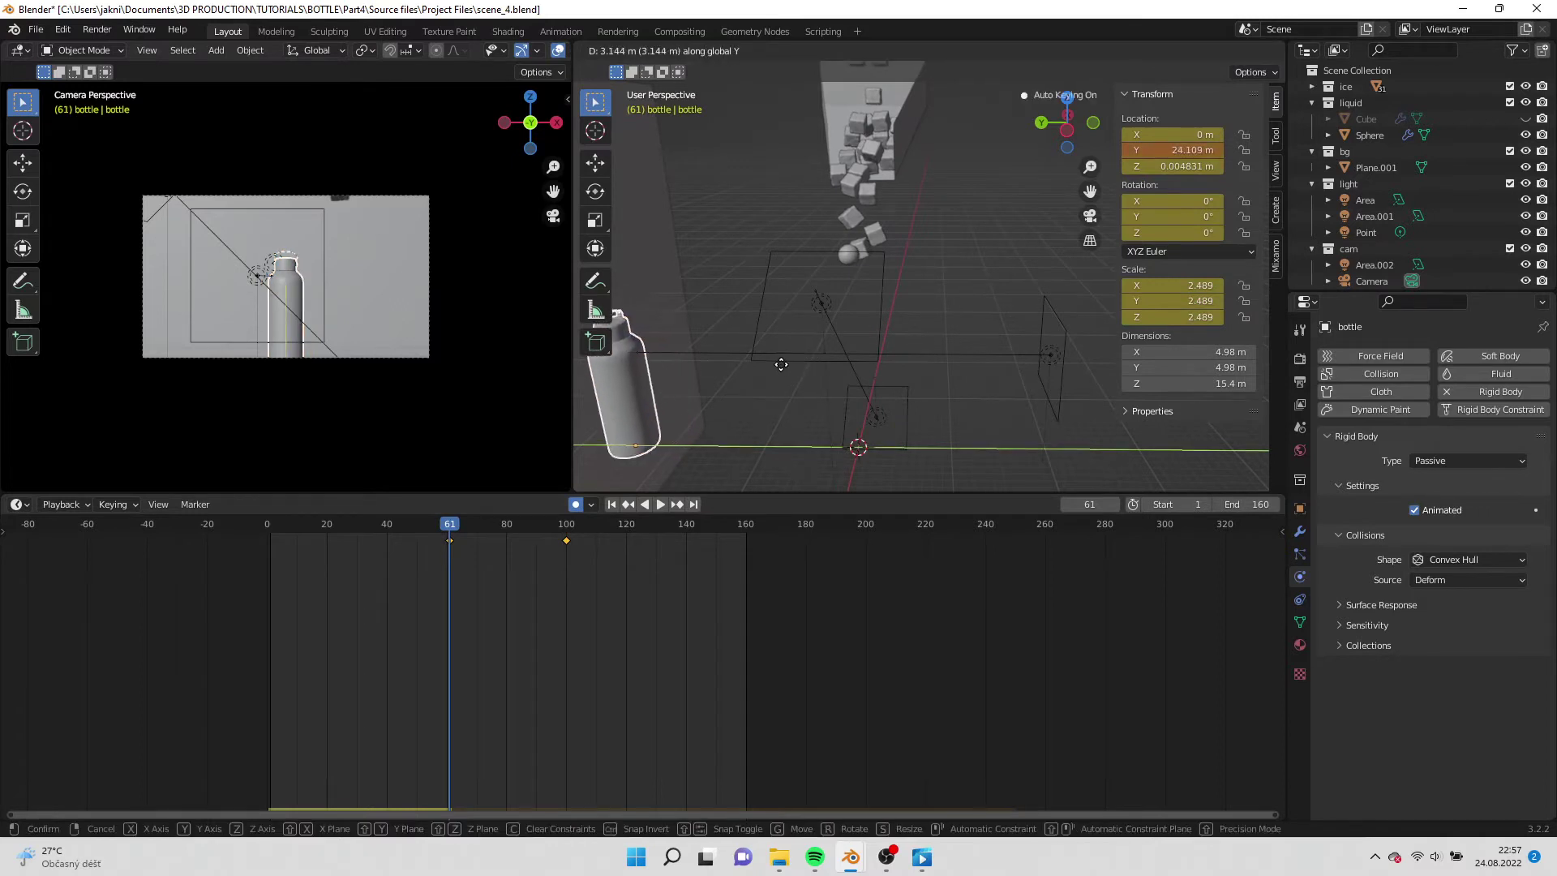
pyautogui.click(777, 375)
pyautogui.click(613, 505)
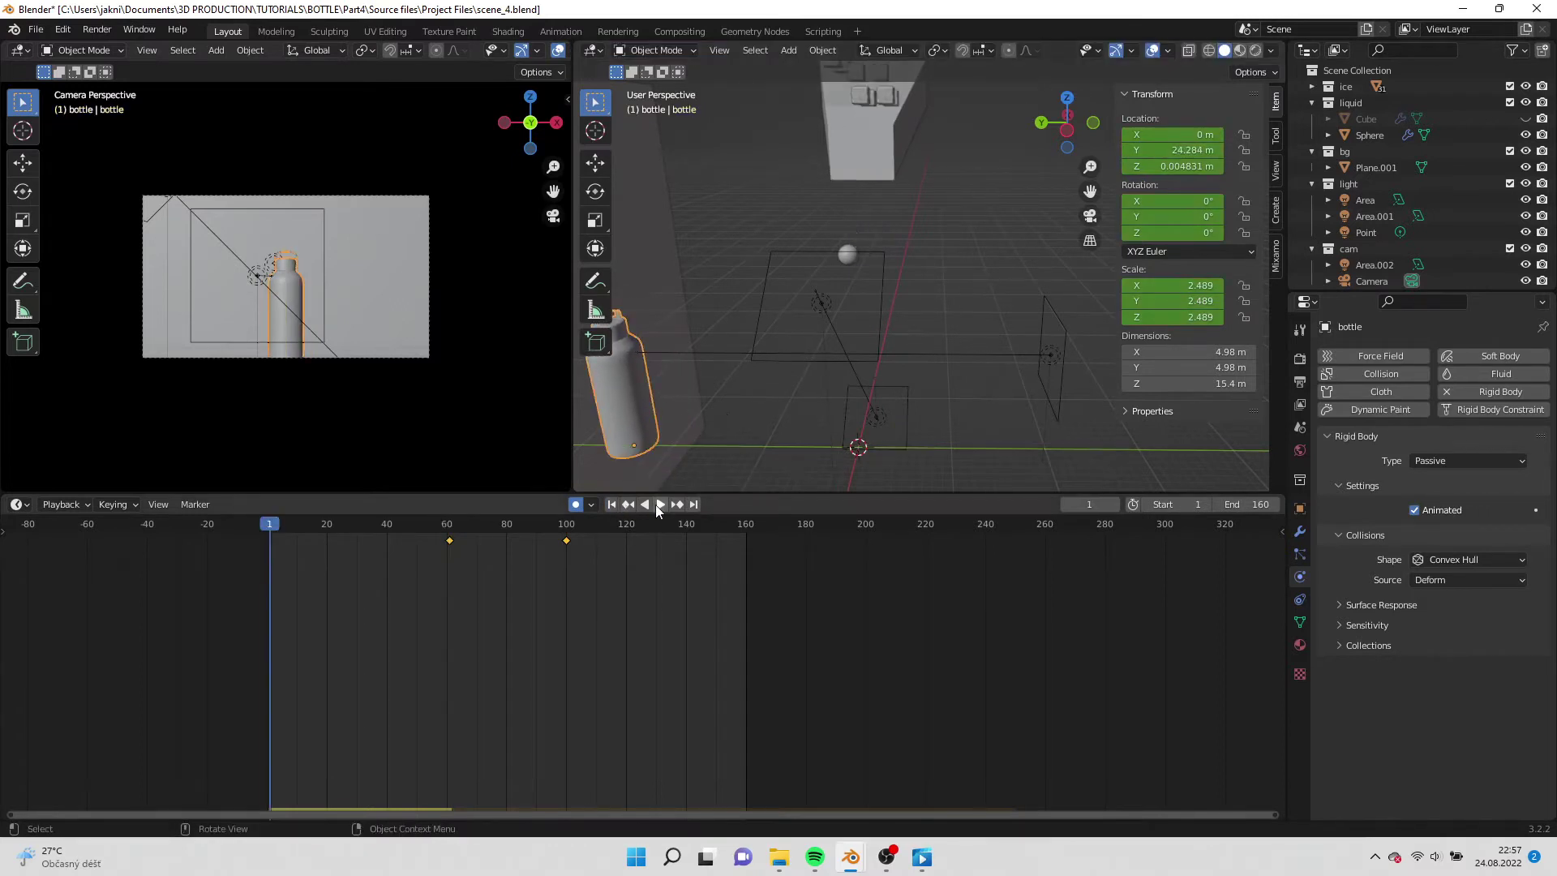
pyautogui.click(660, 503)
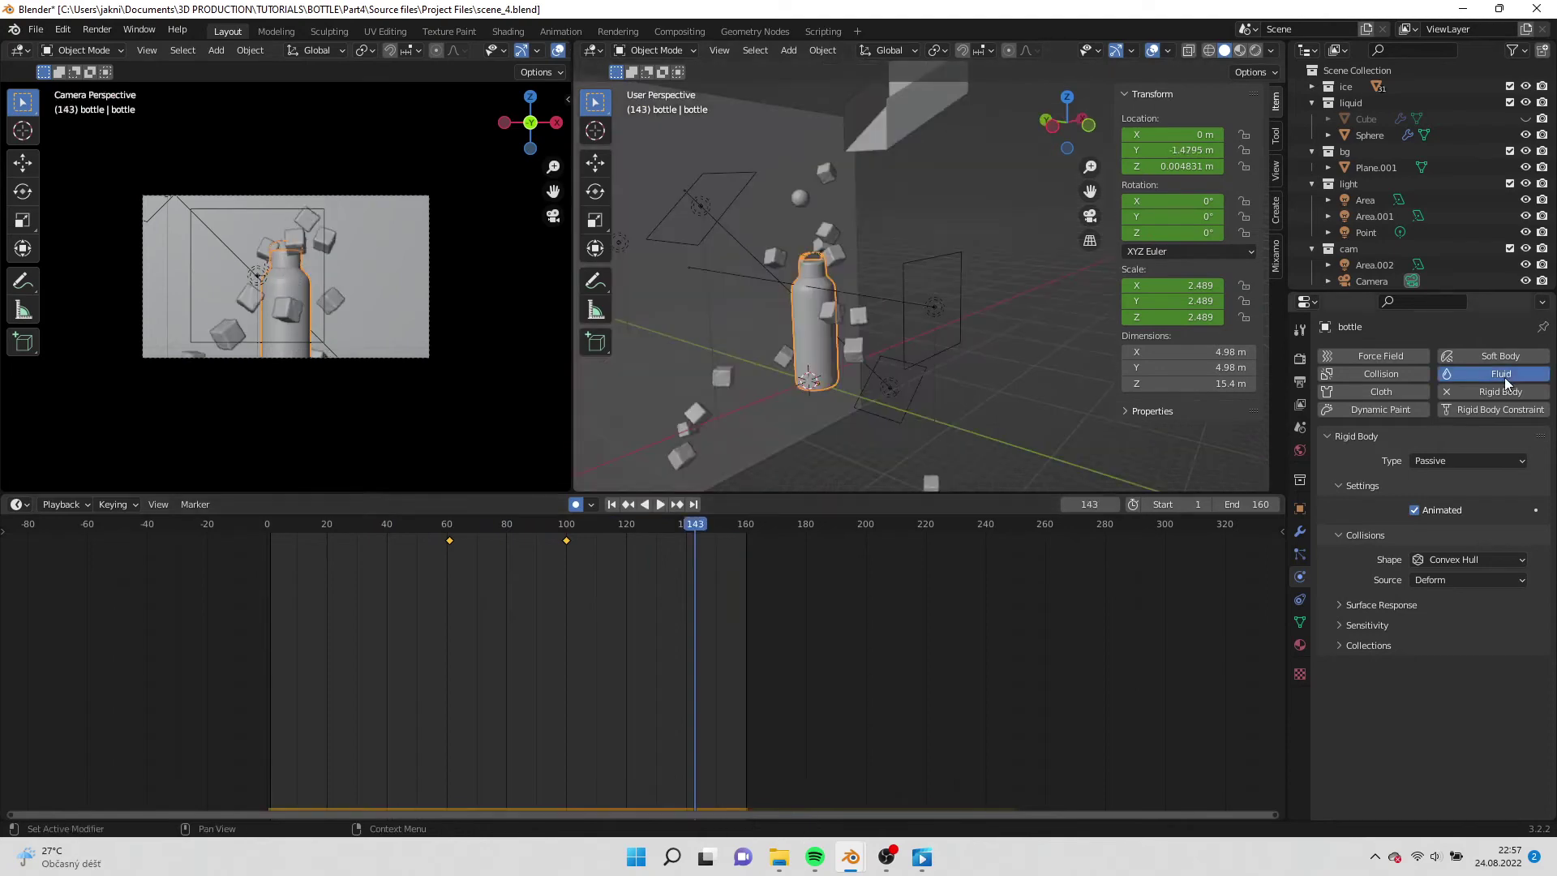
# Add fluid physics to the bottle as a collision Effector with Is Planar enabled.
pyautogui.click(1501, 374)
pyautogui.click(1455, 694)
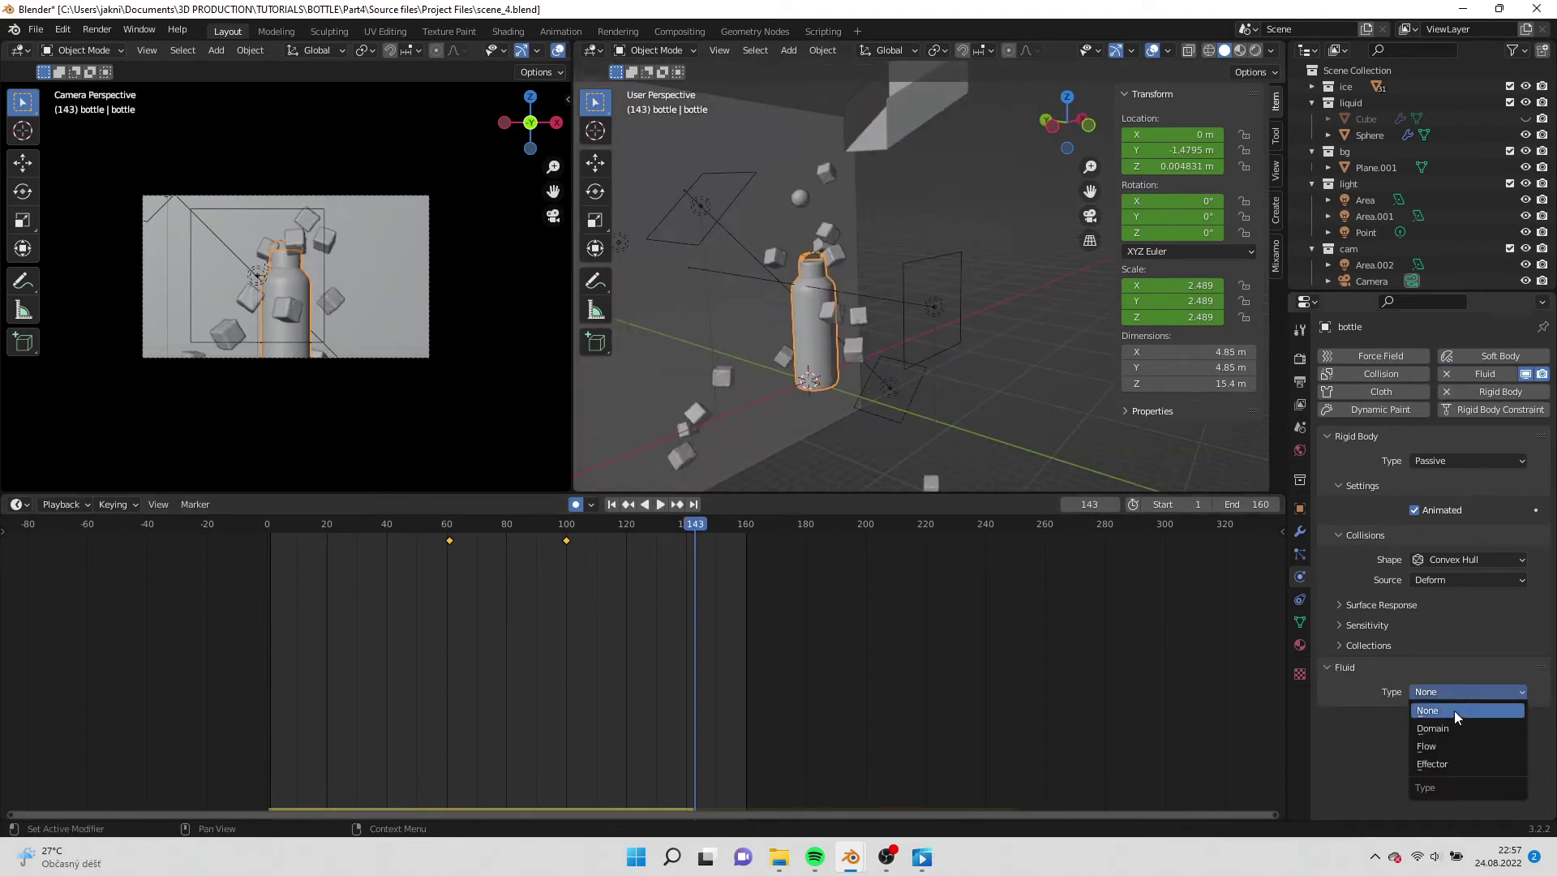
pyautogui.click(1439, 762)
pyautogui.scroll(-1, 1443, 712)
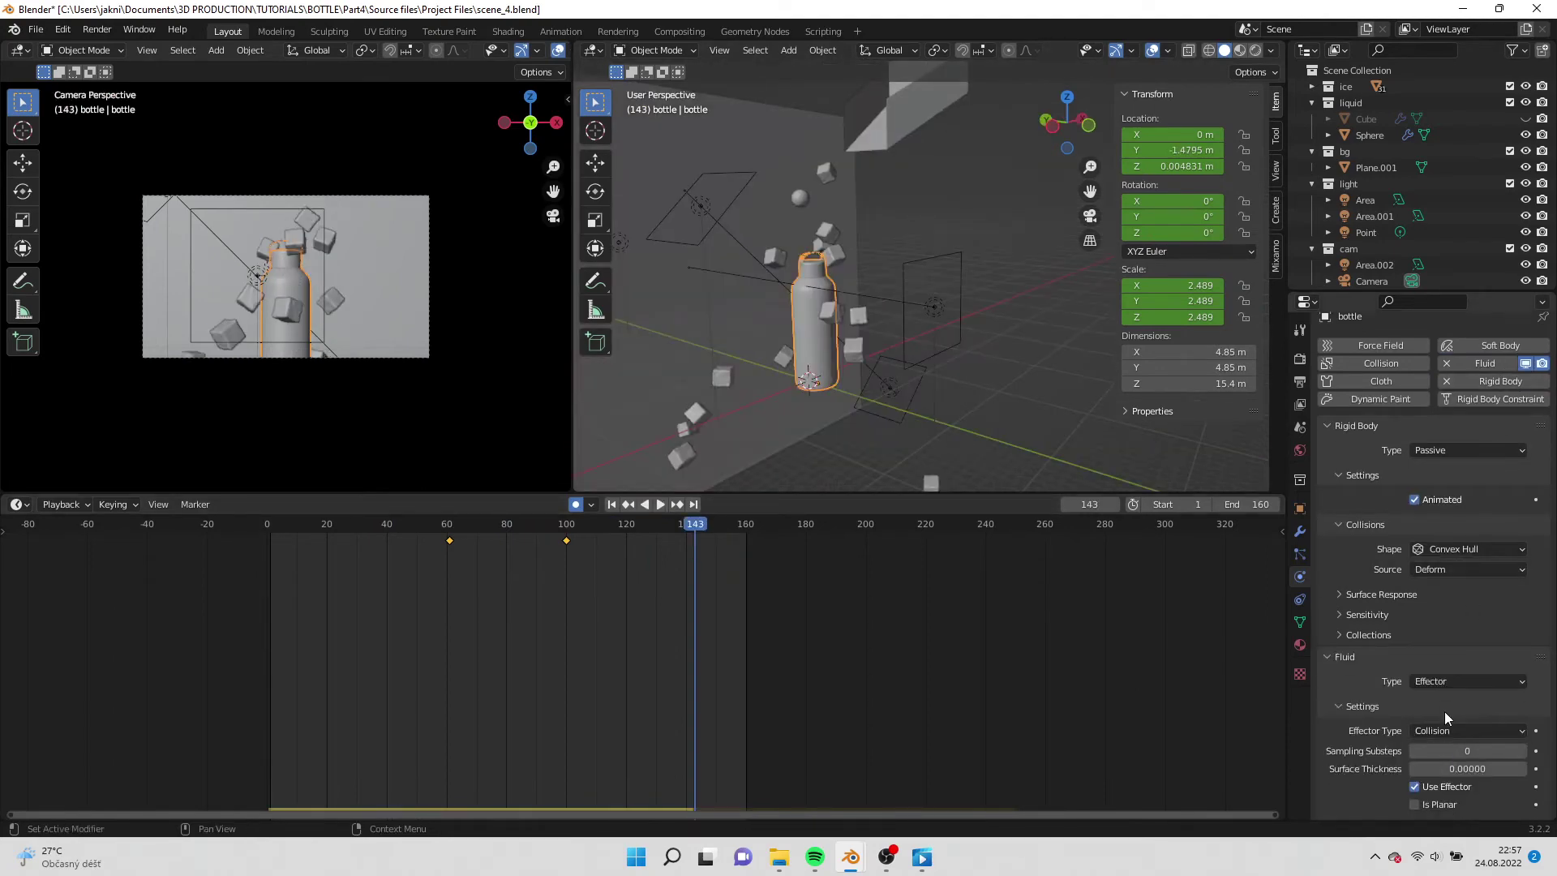
pyautogui.click(1427, 805)
# Unhide the liquid domain cube and free all of its baked fluid data.
pyautogui.hotkey('alt', 'h')
pyautogui.click(811, 342)
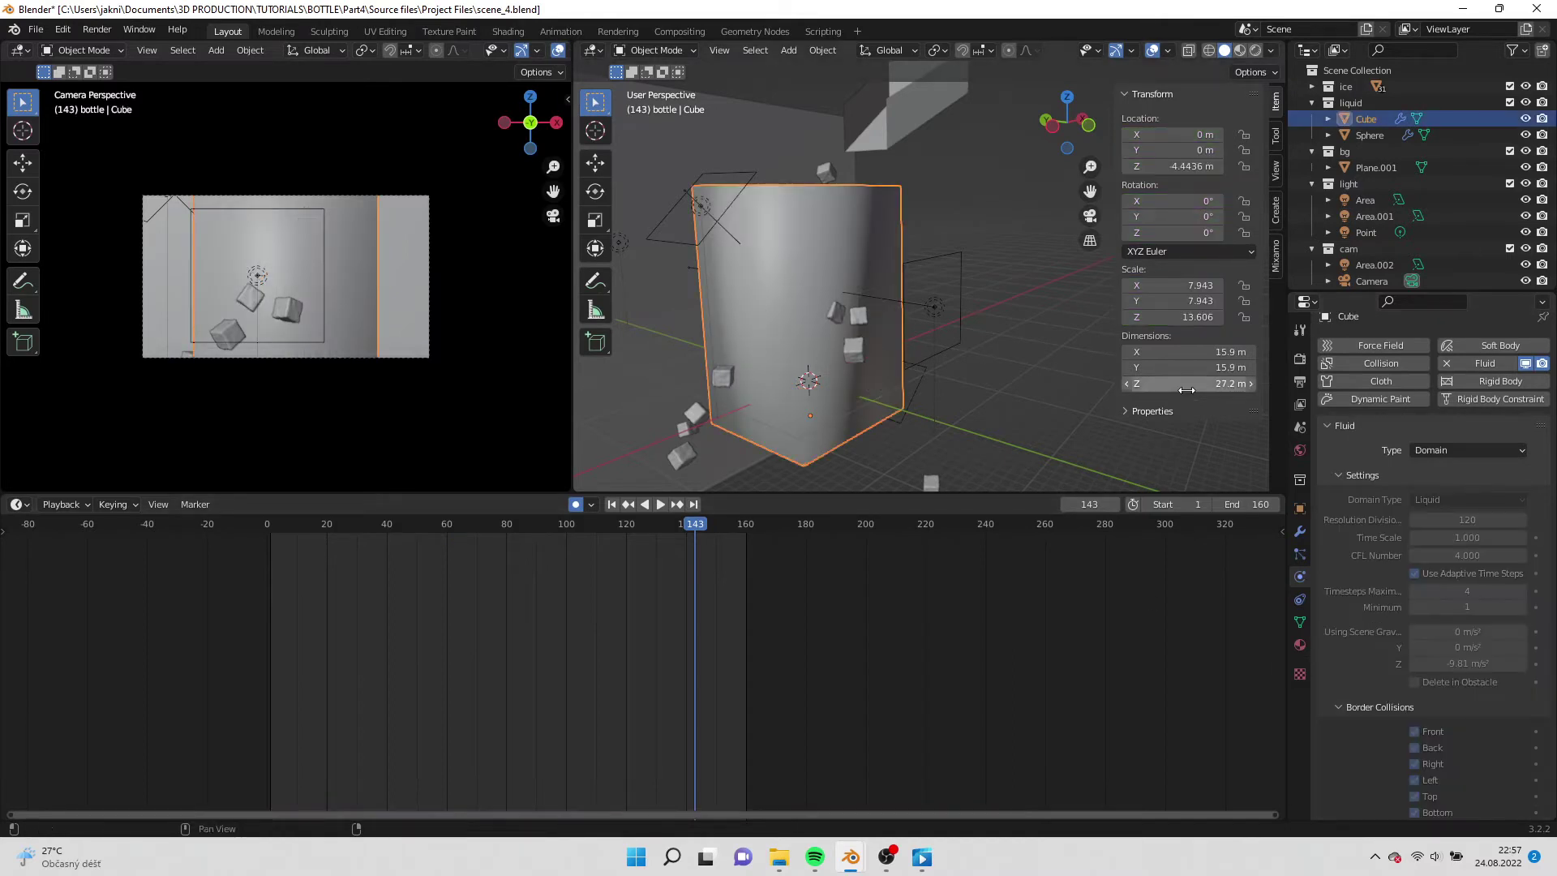
pyautogui.scroll(-18, 1515, 616)
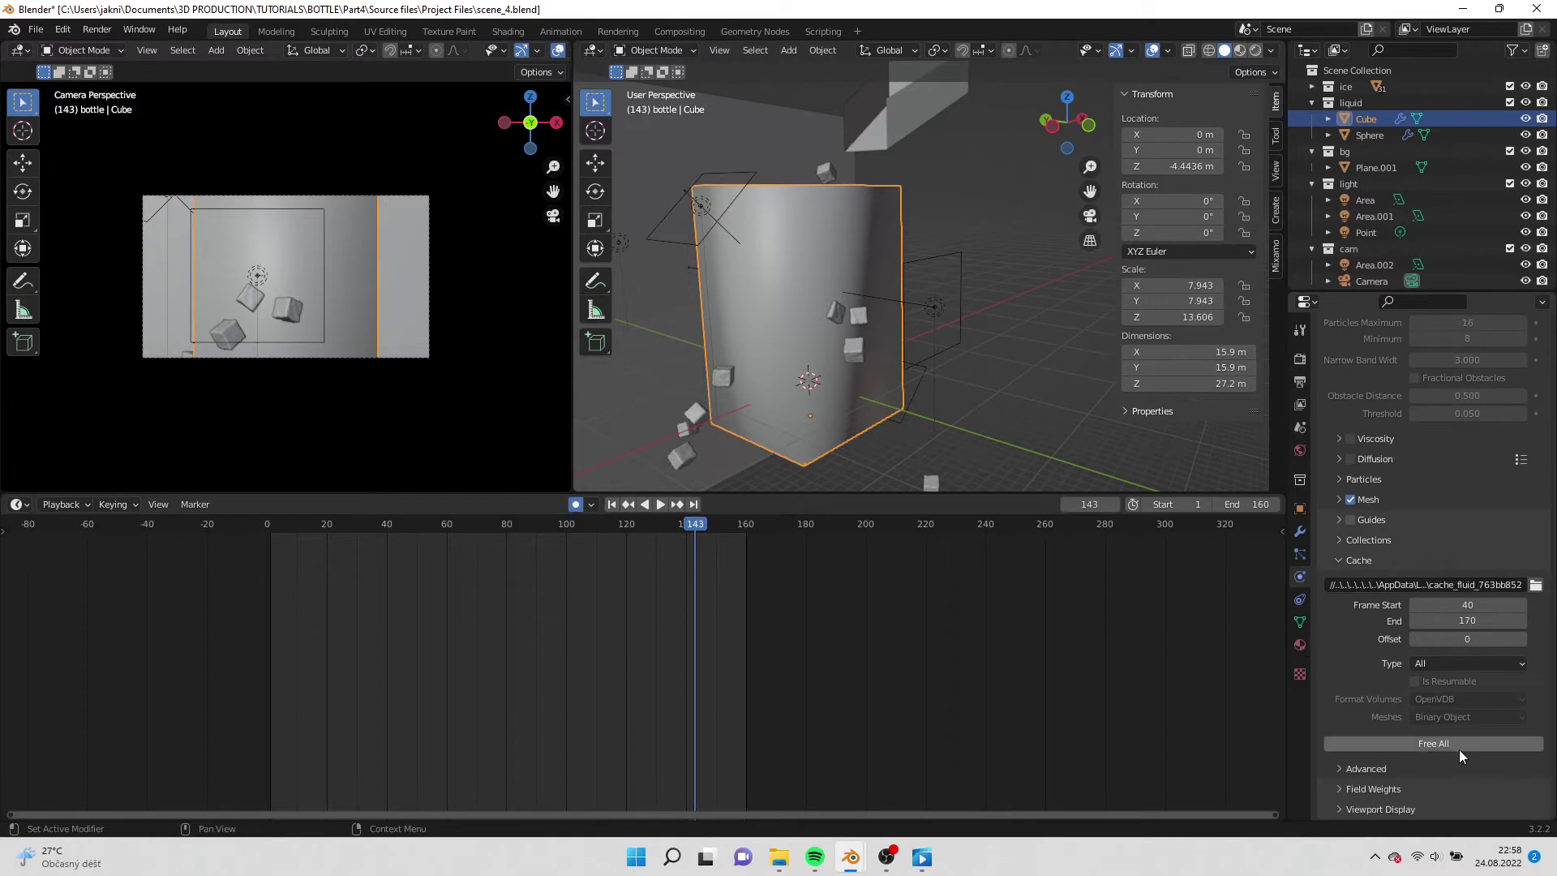
pyautogui.click(1459, 747)
# Set the liquid domain's resolution divisions to 45.
pyautogui.scroll(7, 1456, 633)
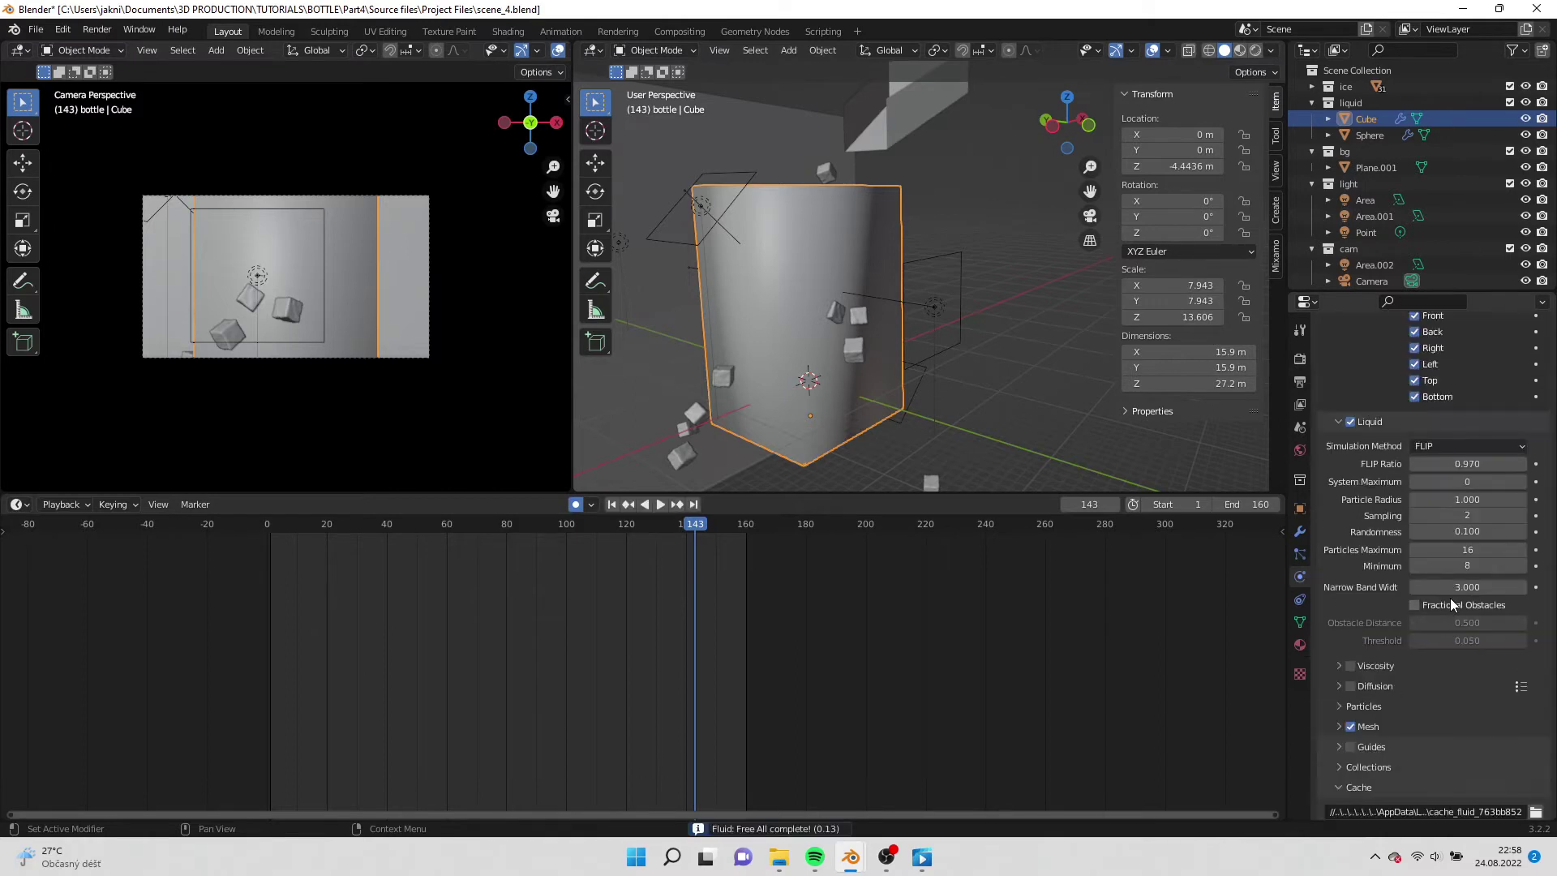
pyautogui.scroll(10, 1451, 604)
pyautogui.doubleClick(1473, 531)
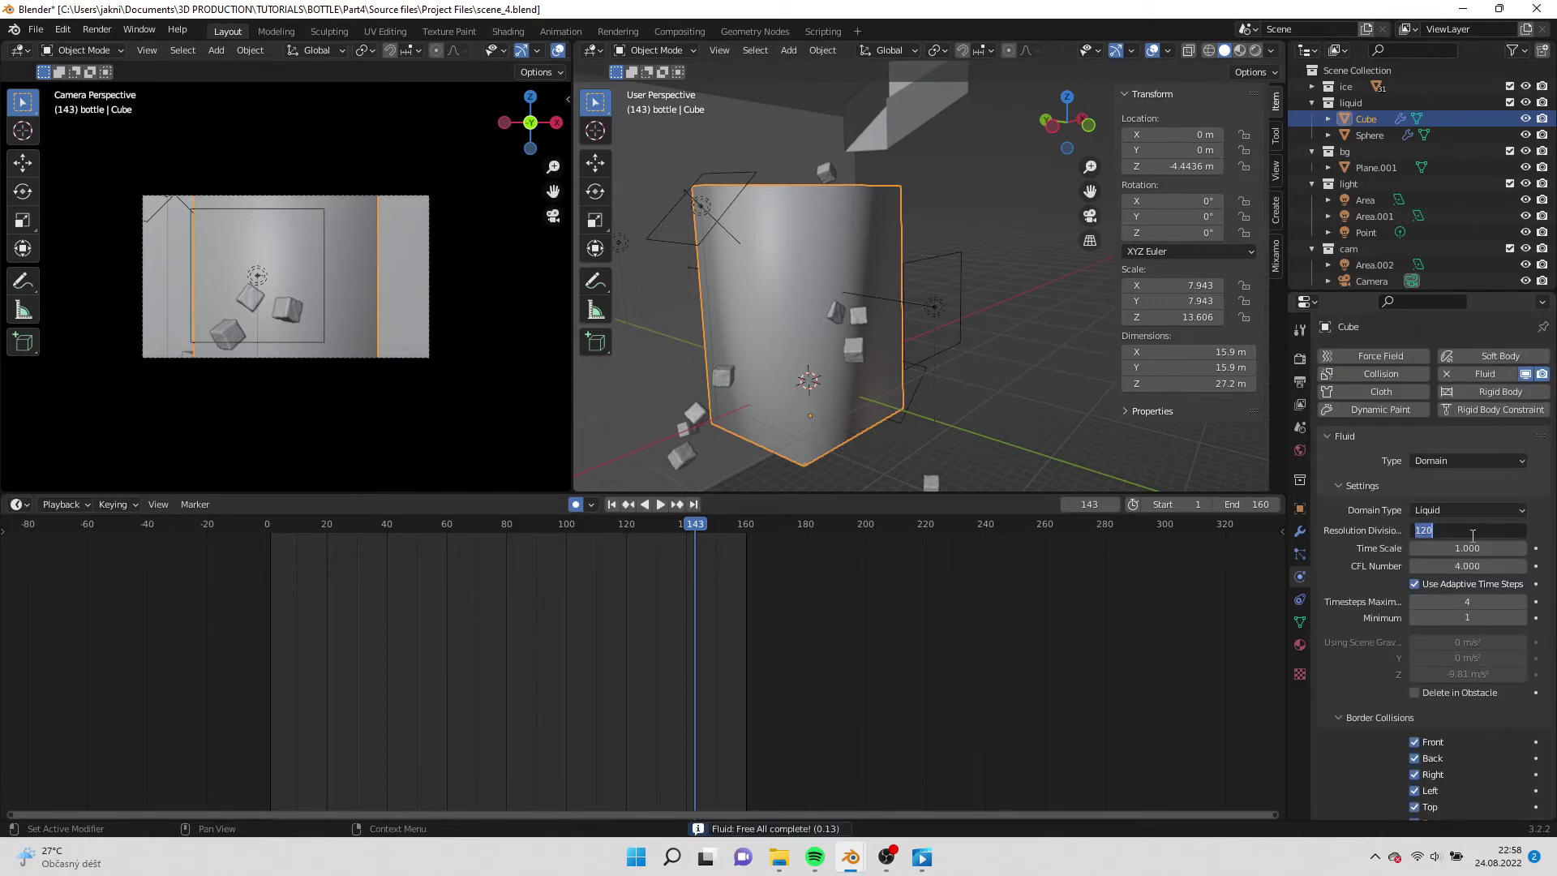
pyautogui.write('45')
pyautogui.press('Return')
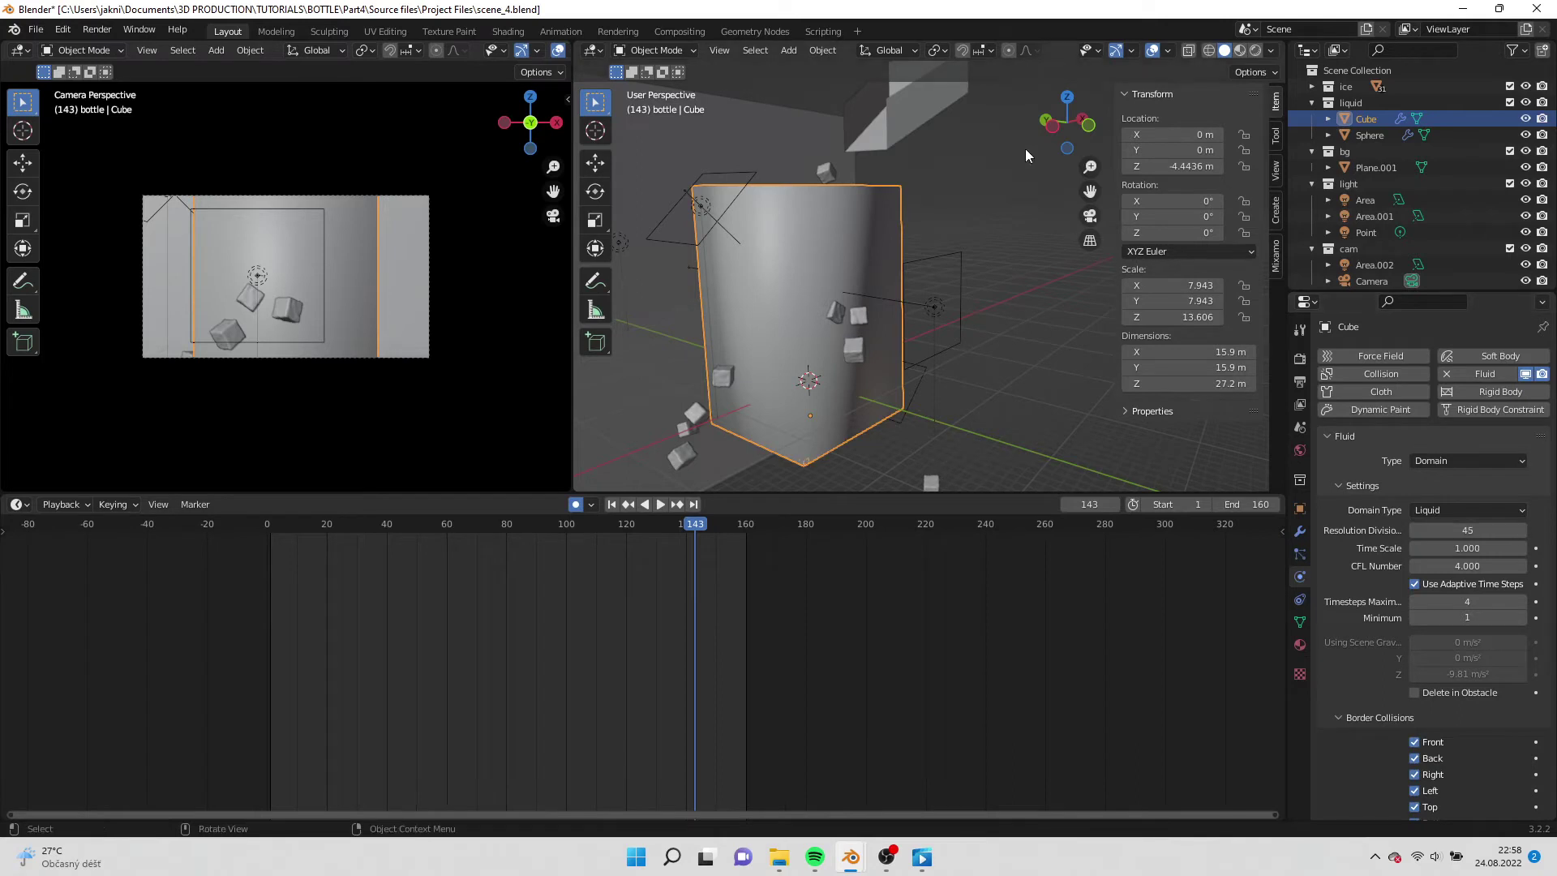
# In a front wireframe view, select the inflow sphere and the domain cube and raise both about 4.4 m along Z.
pyautogui.click(1193, 54)
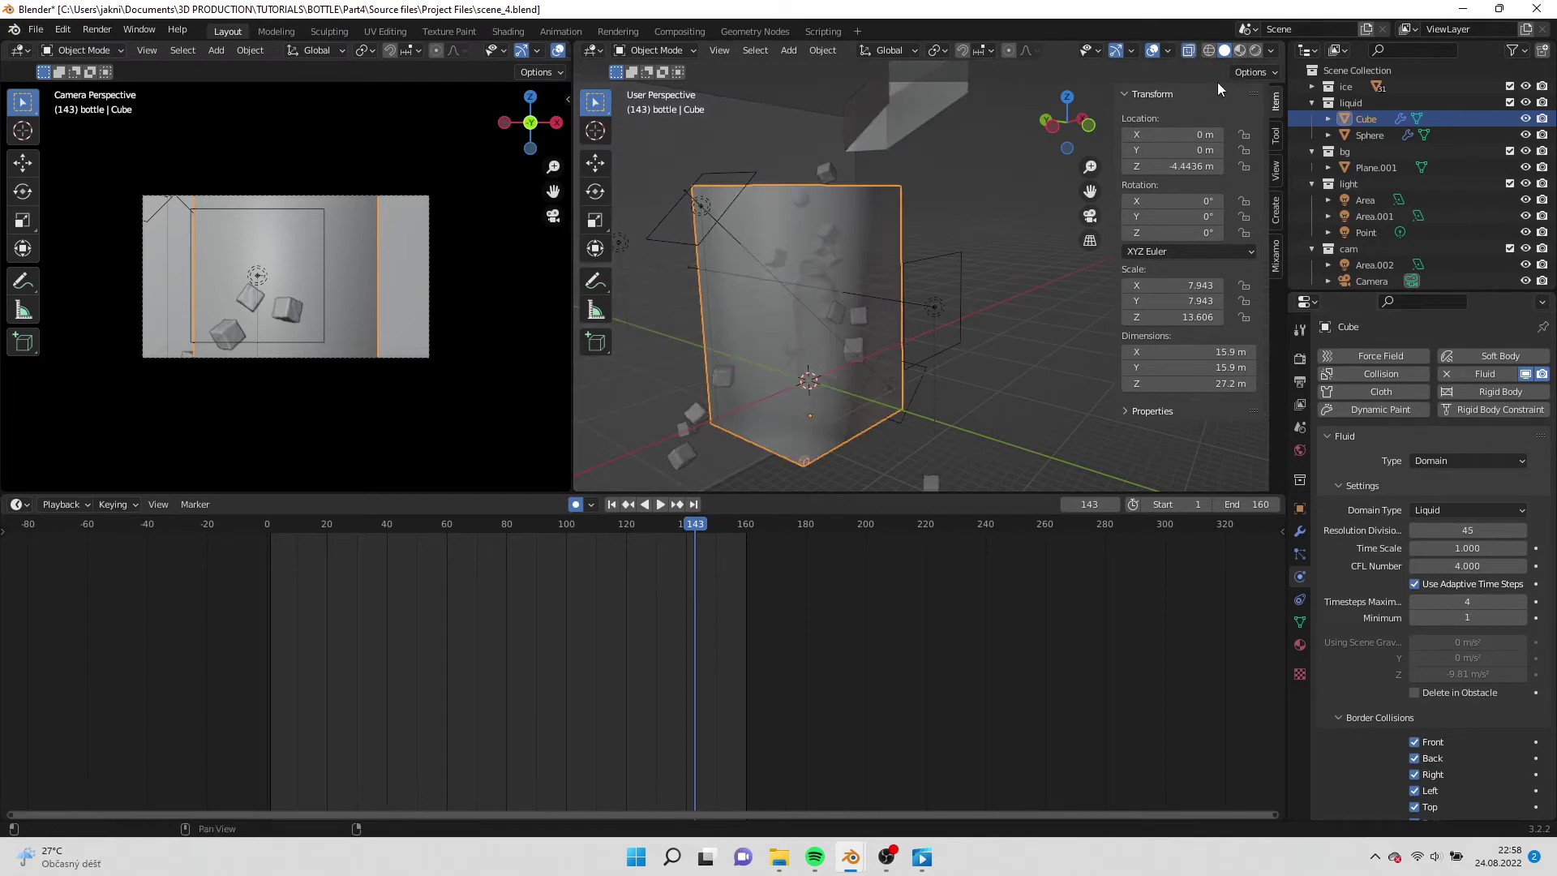
pyautogui.hotkey('shift', 'z')
pyautogui.press('KP_1')
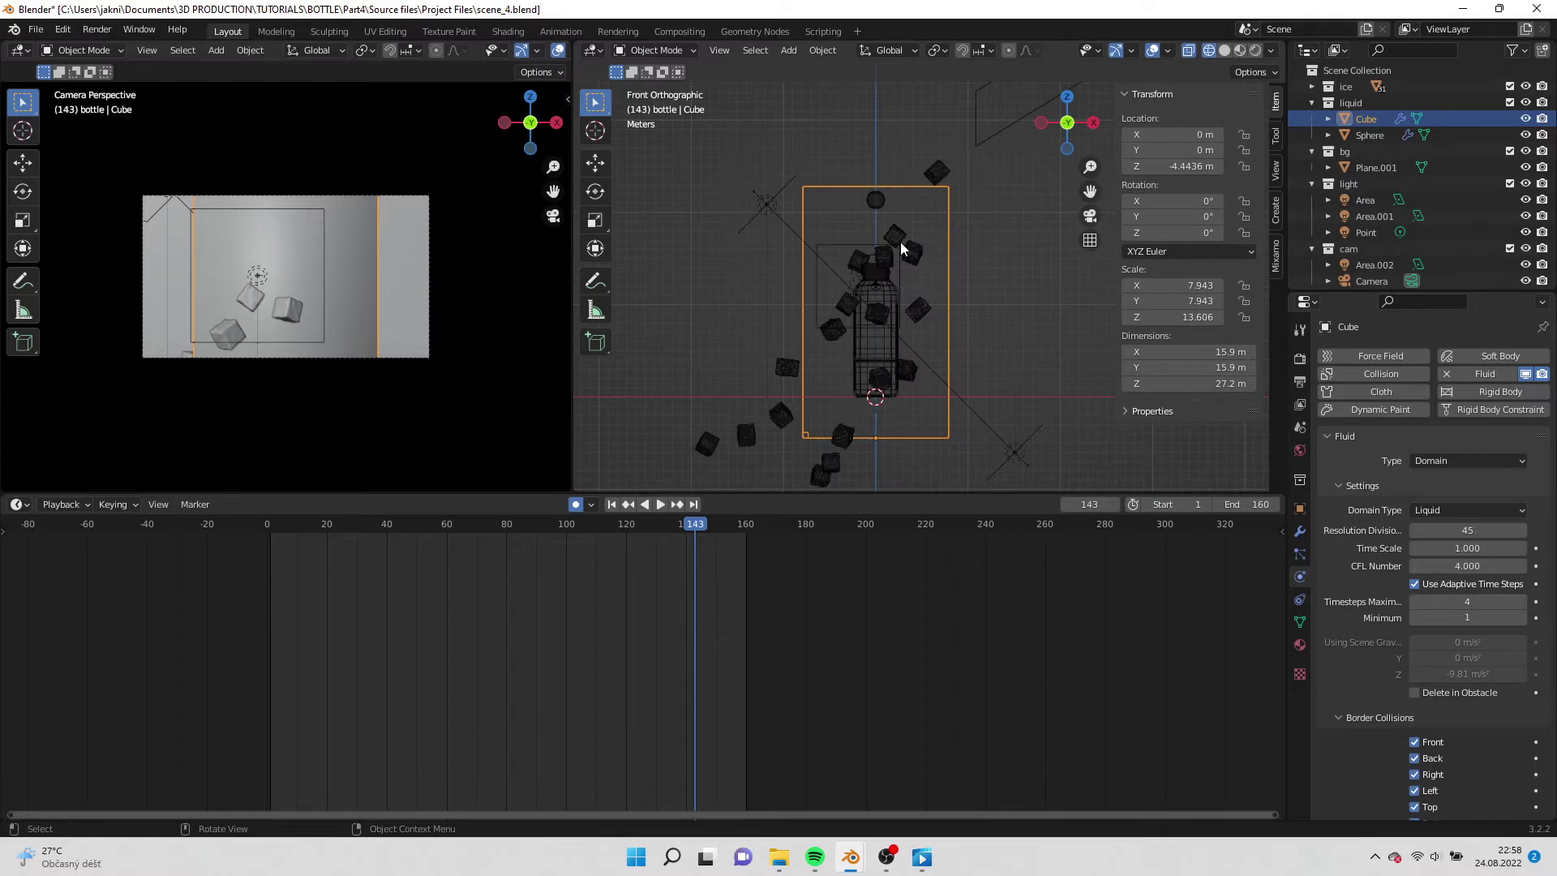
pyautogui.keyDown('shift'); pyautogui.click(871, 202); pyautogui.keyUp('shift')
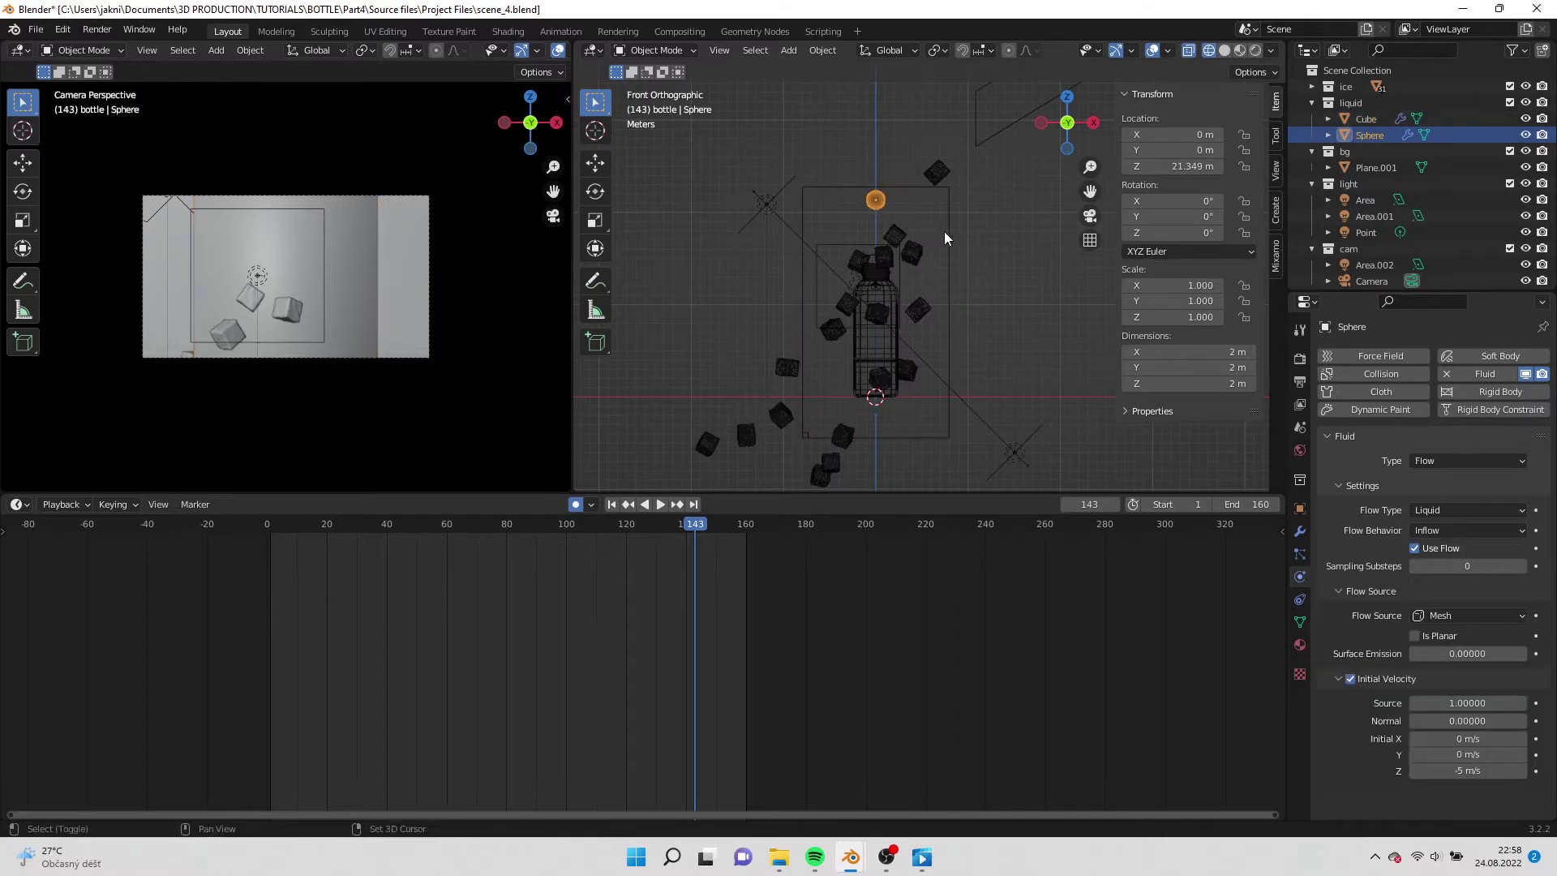
pyautogui.keyDown('shift'); pyautogui.click(944, 231); pyautogui.keyUp('shift')
pyautogui.press('g')
pyautogui.press('z')
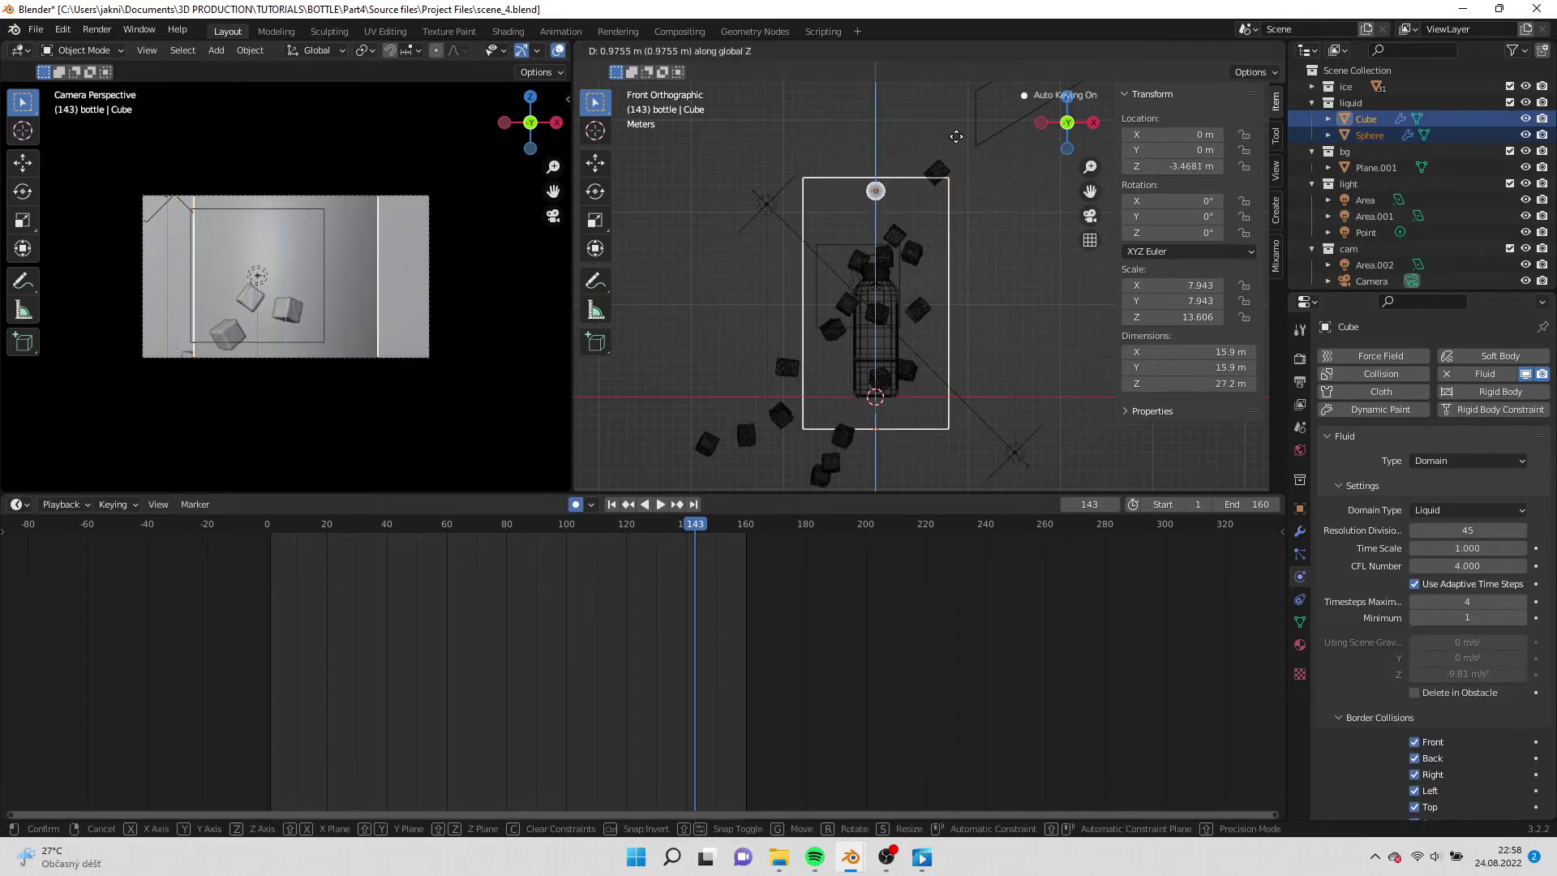
pyautogui.click(883, 262)
# Scale the inflow sphere to about 1.18 and set its initial Z velocity to -12 m/s.
pyautogui.click(876, 162)
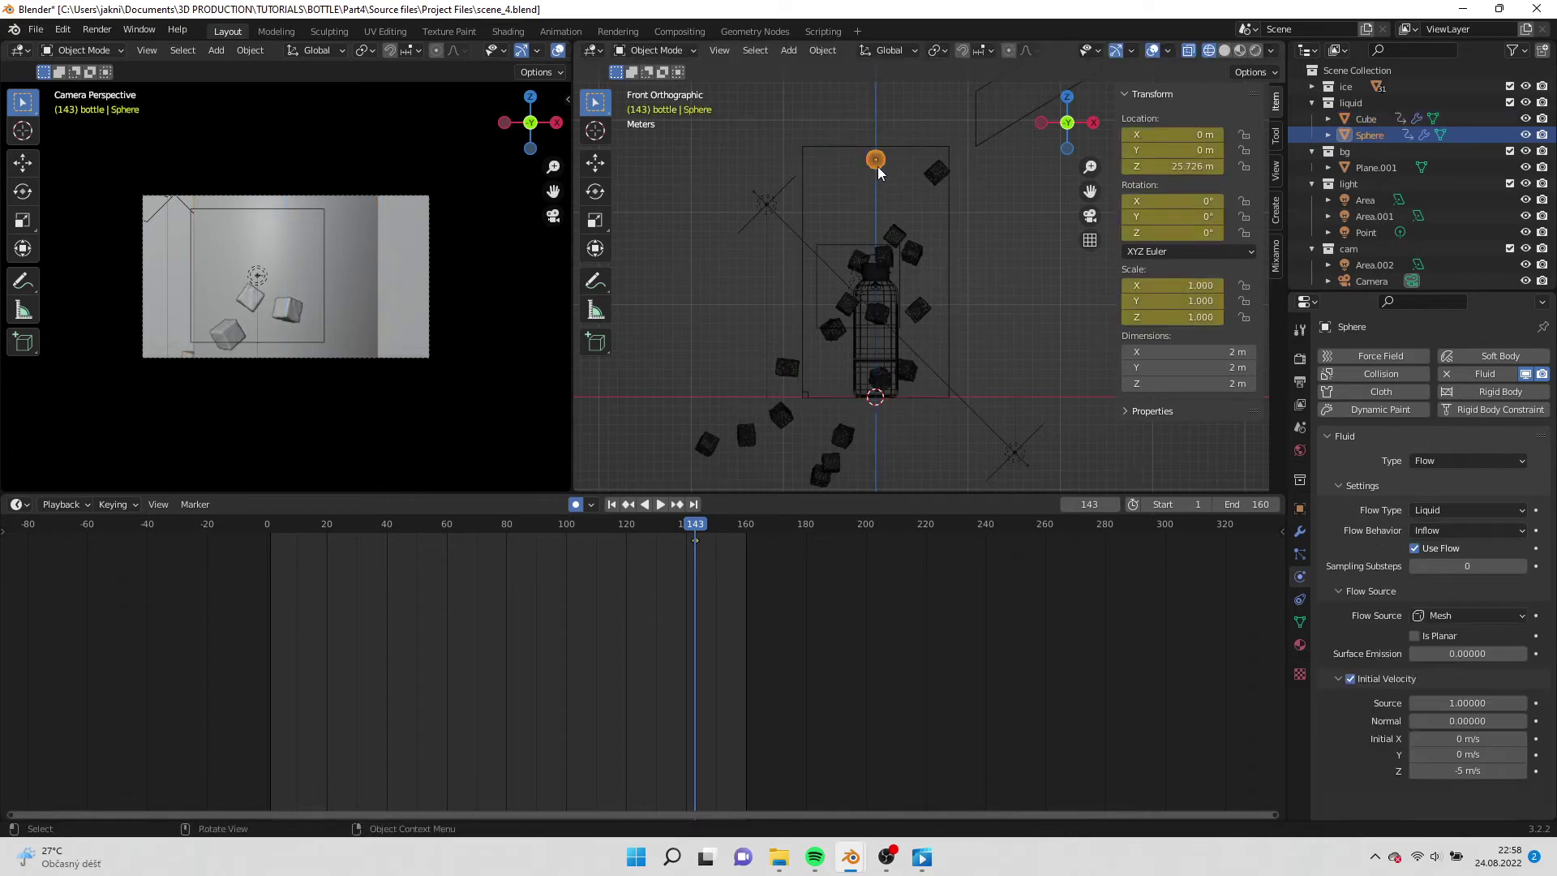
pyautogui.press('s')
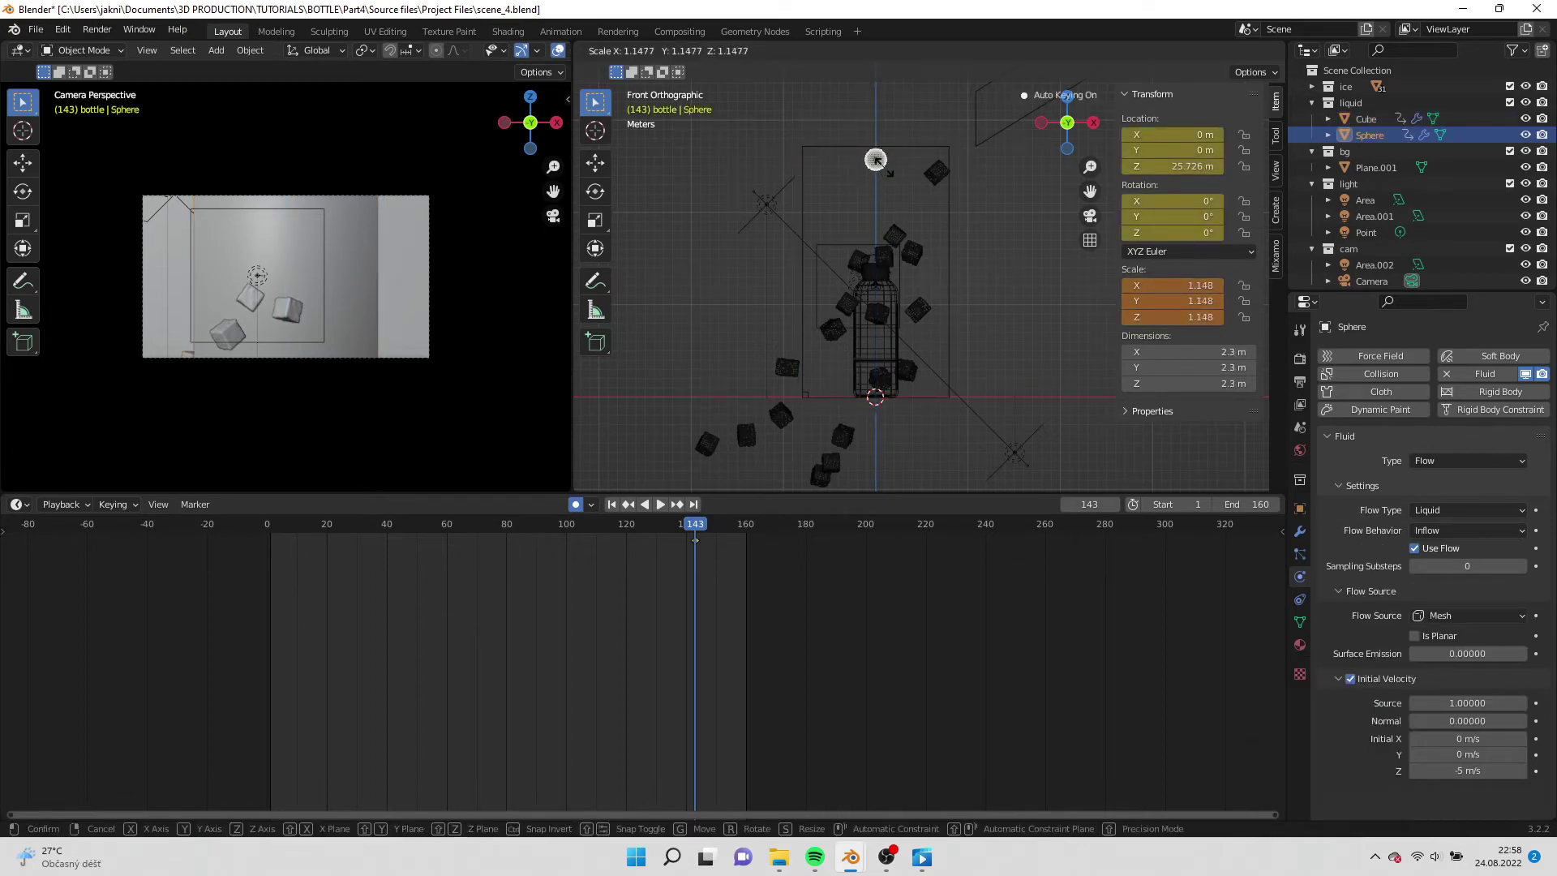
pyautogui.click(887, 174)
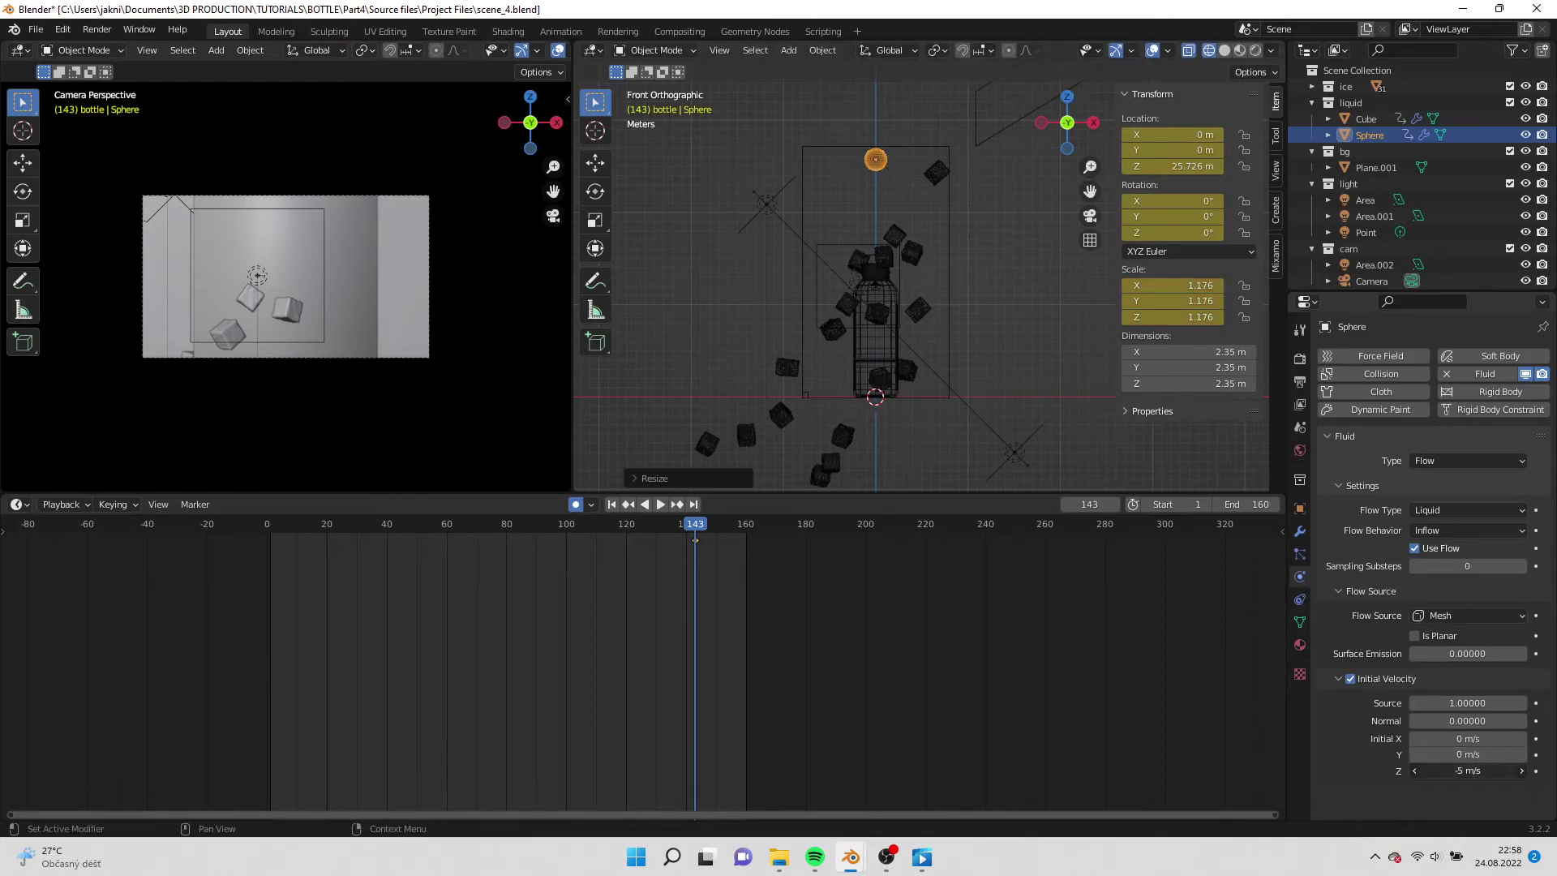
pyautogui.click(1463, 771)
pyautogui.write('-12')
pyautogui.press('Return')
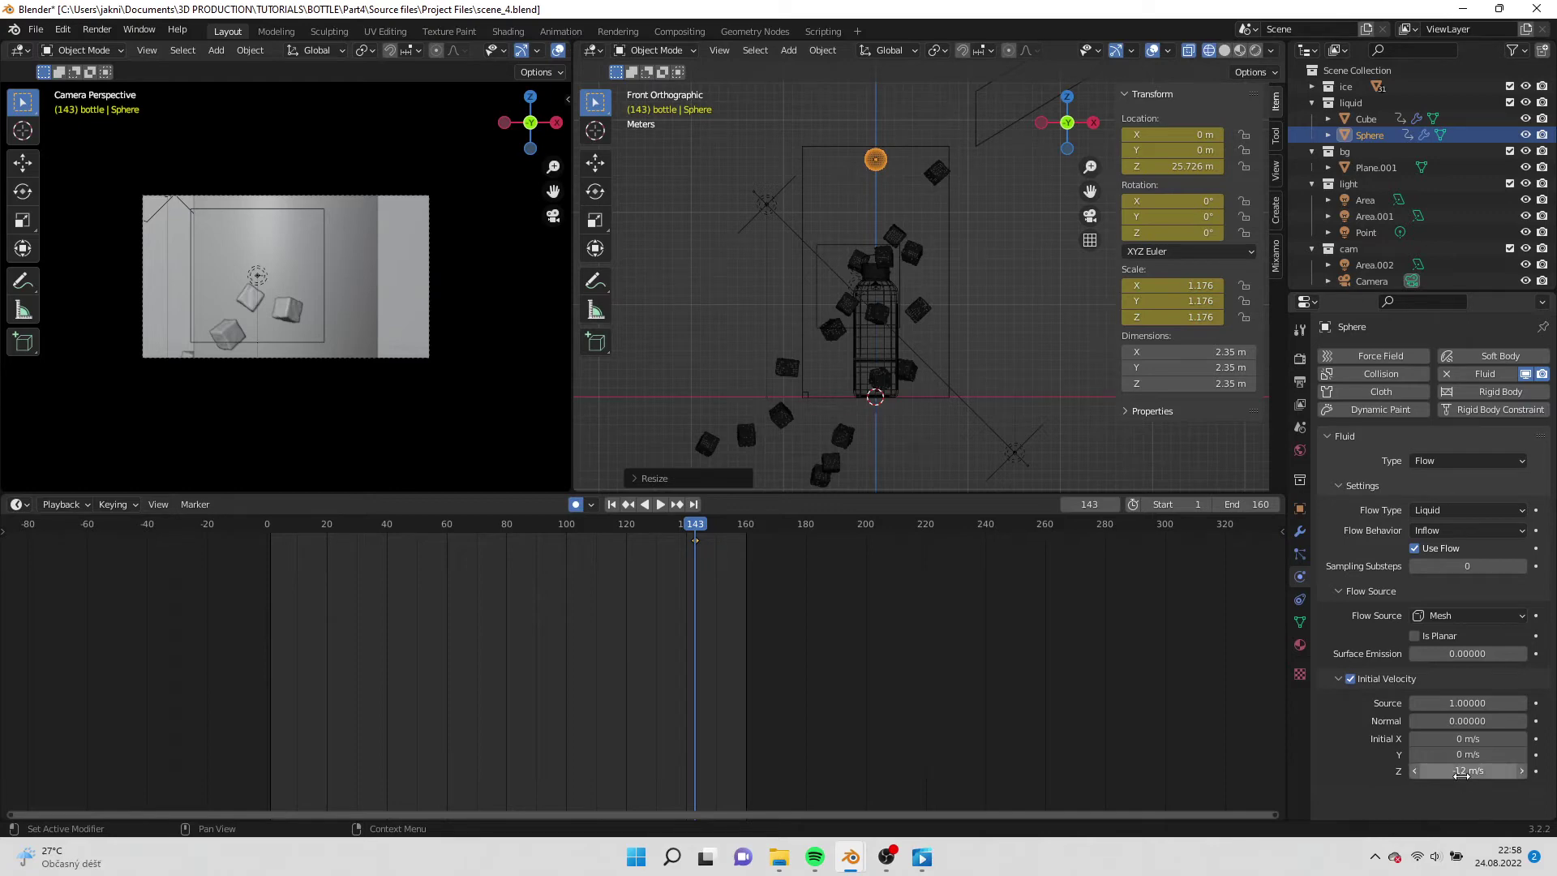
# Return the viewport to solid shading and bake the liquid domain's simulation.
pyautogui.click(1223, 50)
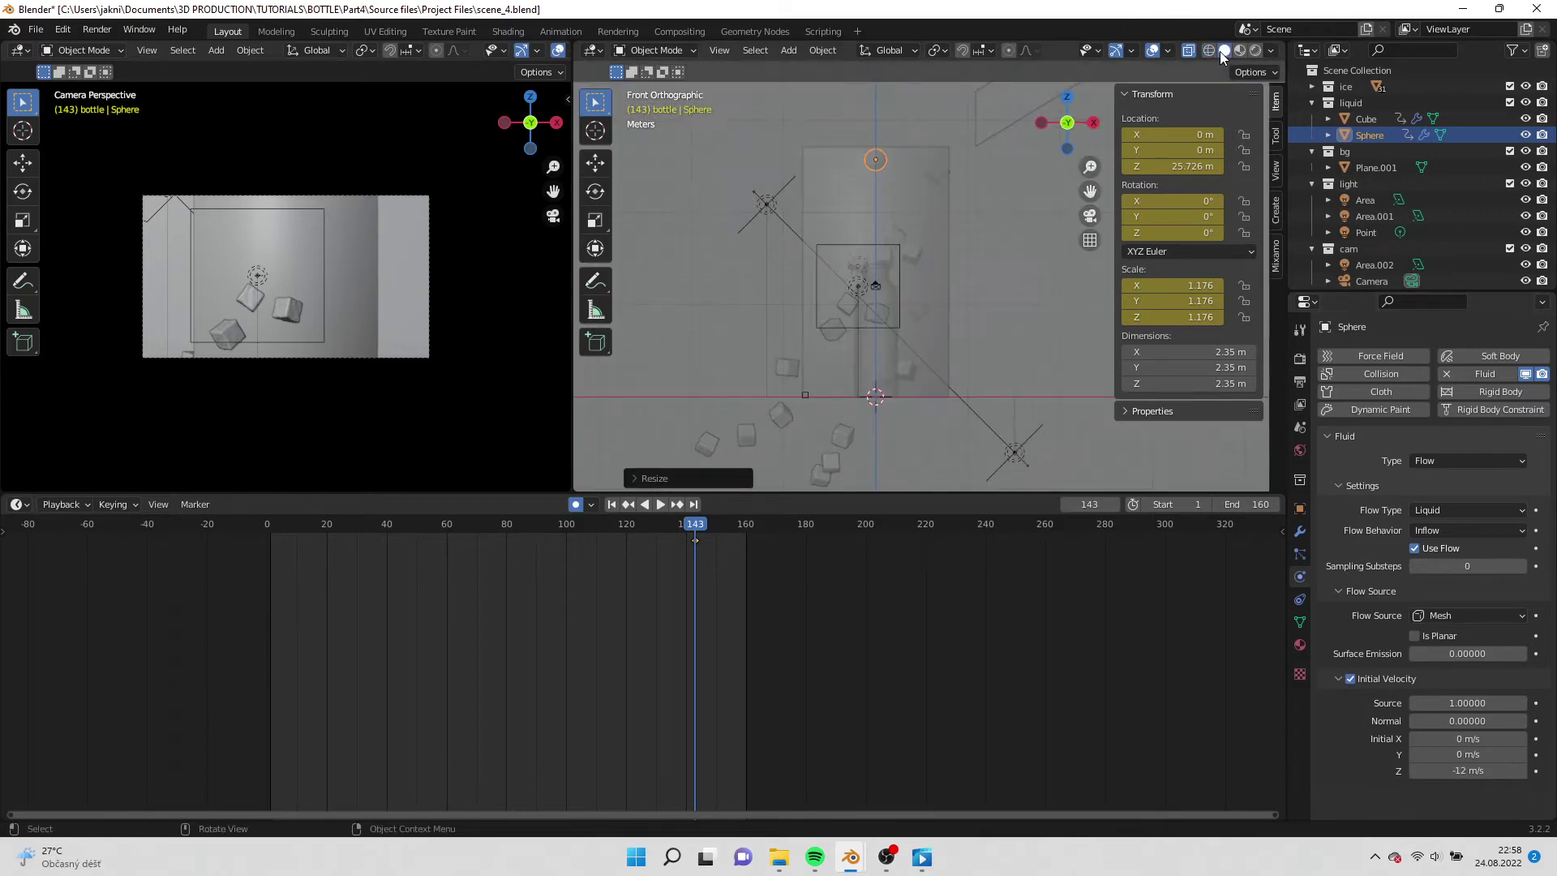
pyautogui.moveTo(932, 154)
pyautogui.mouseDown(button='middle')
pyautogui.moveTo(1018, 227)
pyautogui.moveTo(1059, 232)
pyautogui.mouseUp(button='middle')
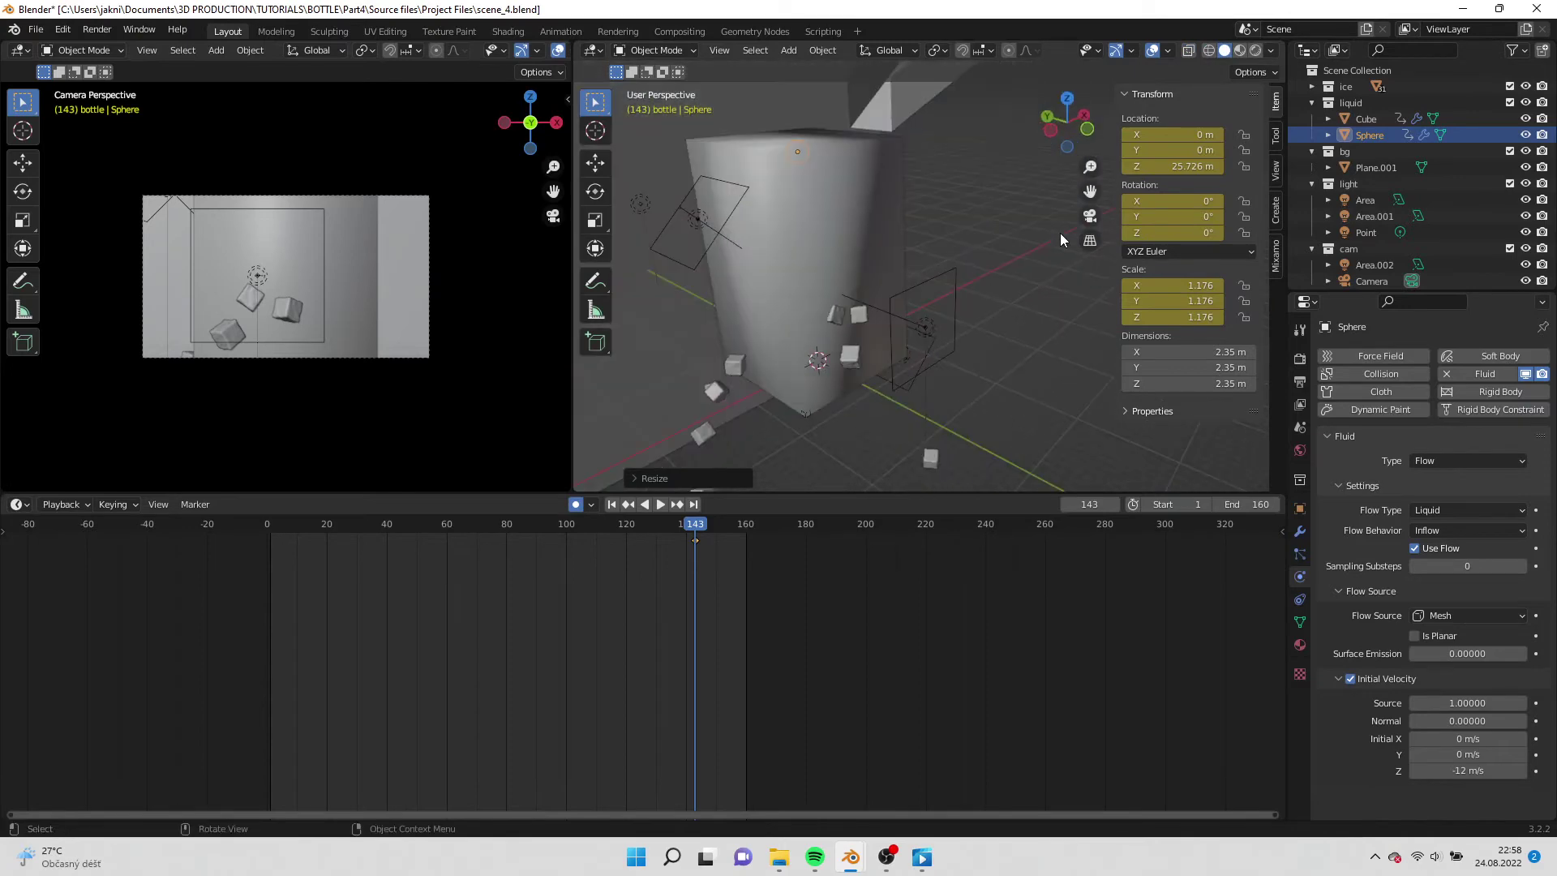
pyautogui.click(845, 224)
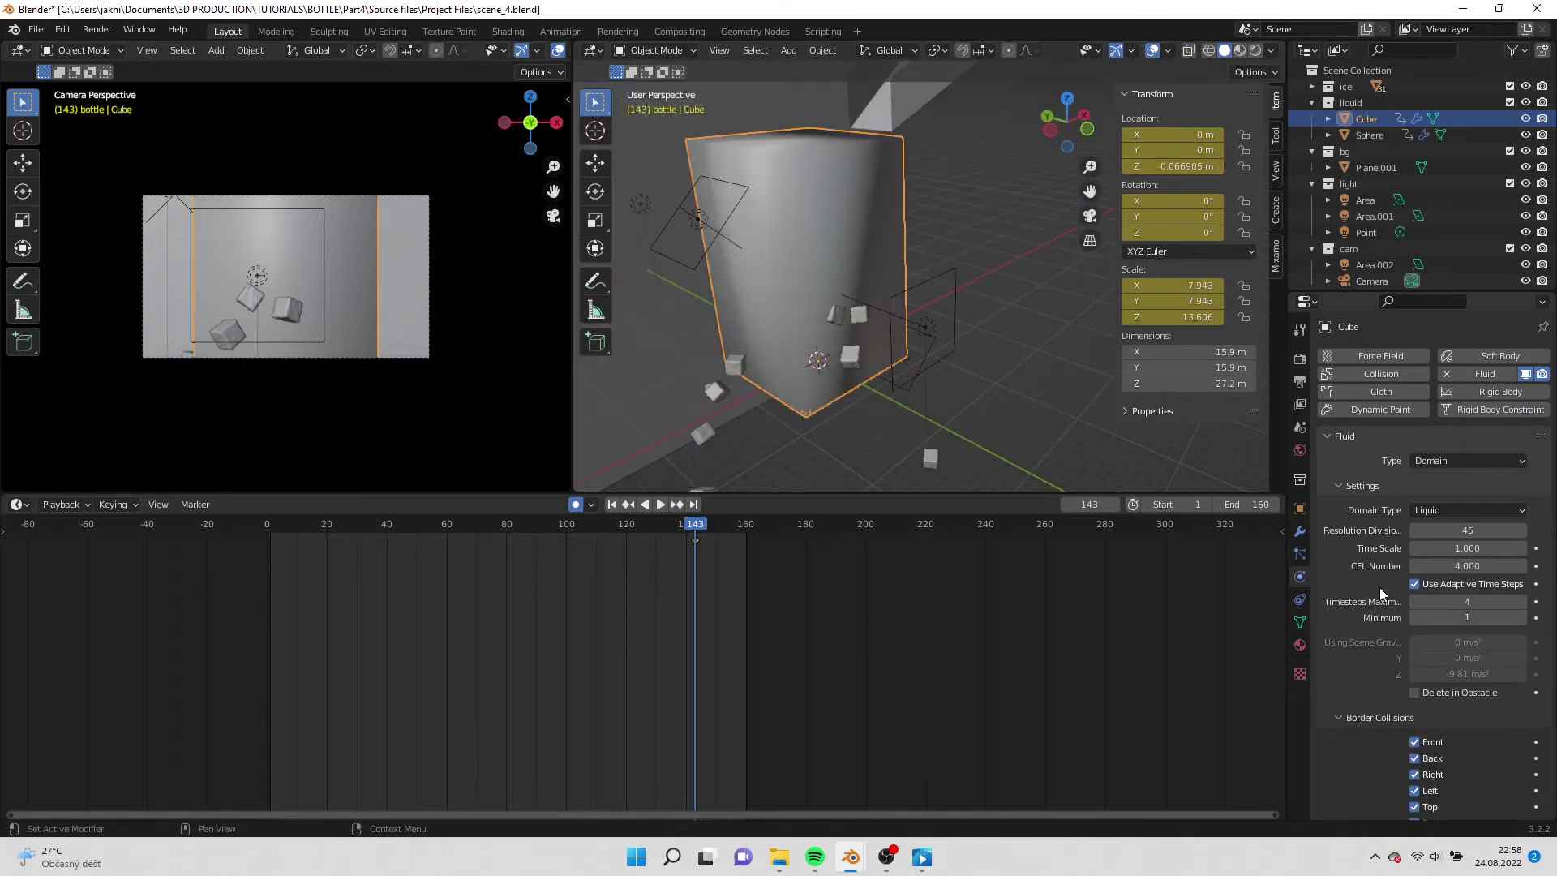
pyautogui.scroll(-15, 1387, 617)
# Set the liquid domain's cache start frame to 50 and change its end frame.
pyautogui.click(1480, 608)
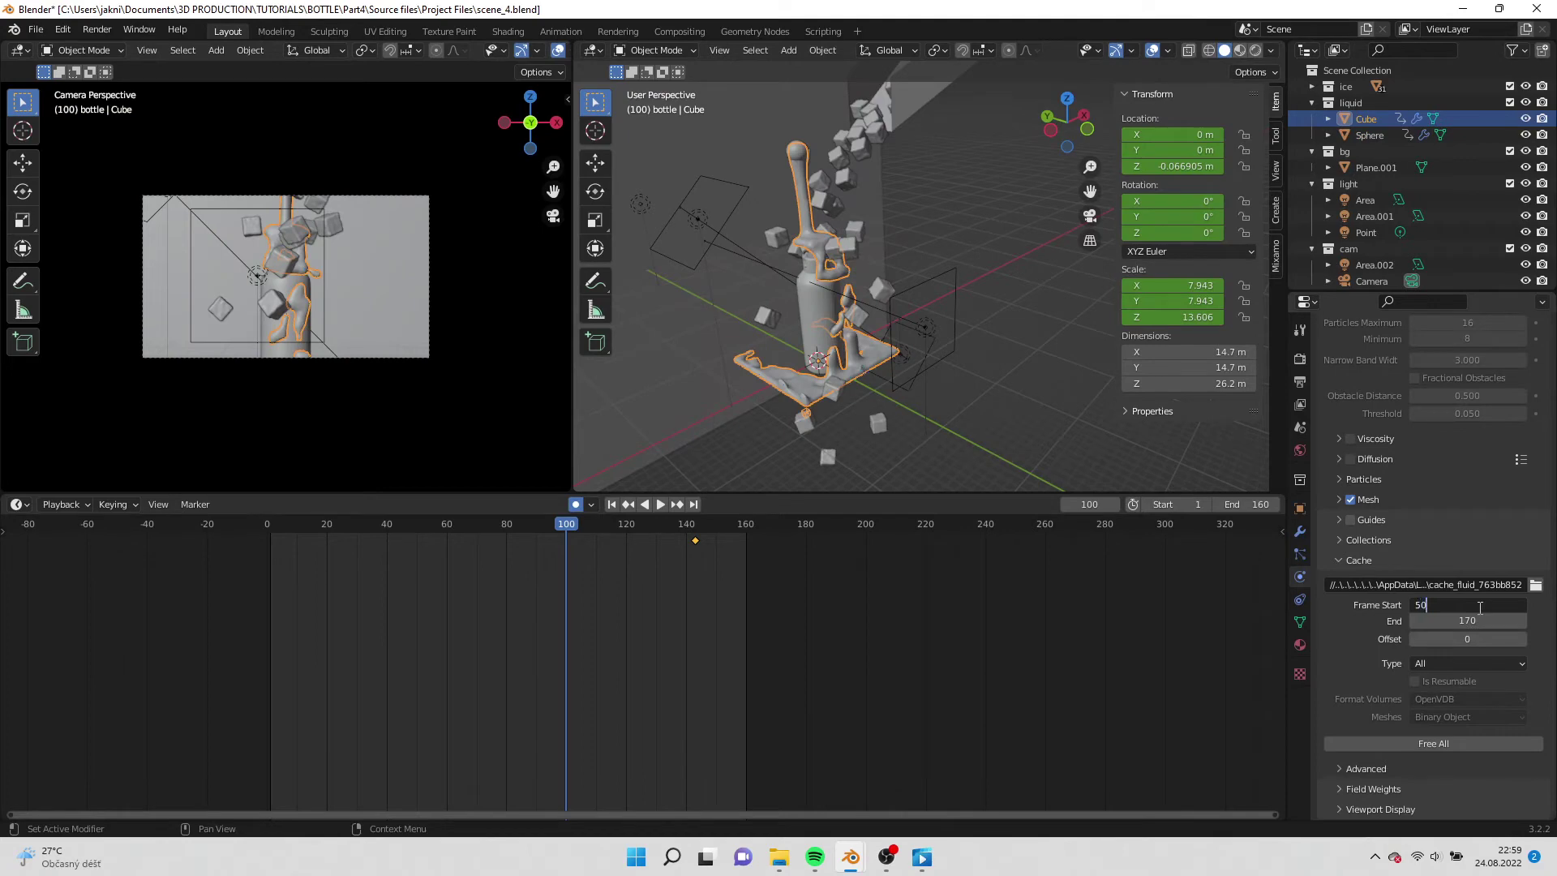
pyautogui.press('Return')
pyautogui.click(1469, 622)
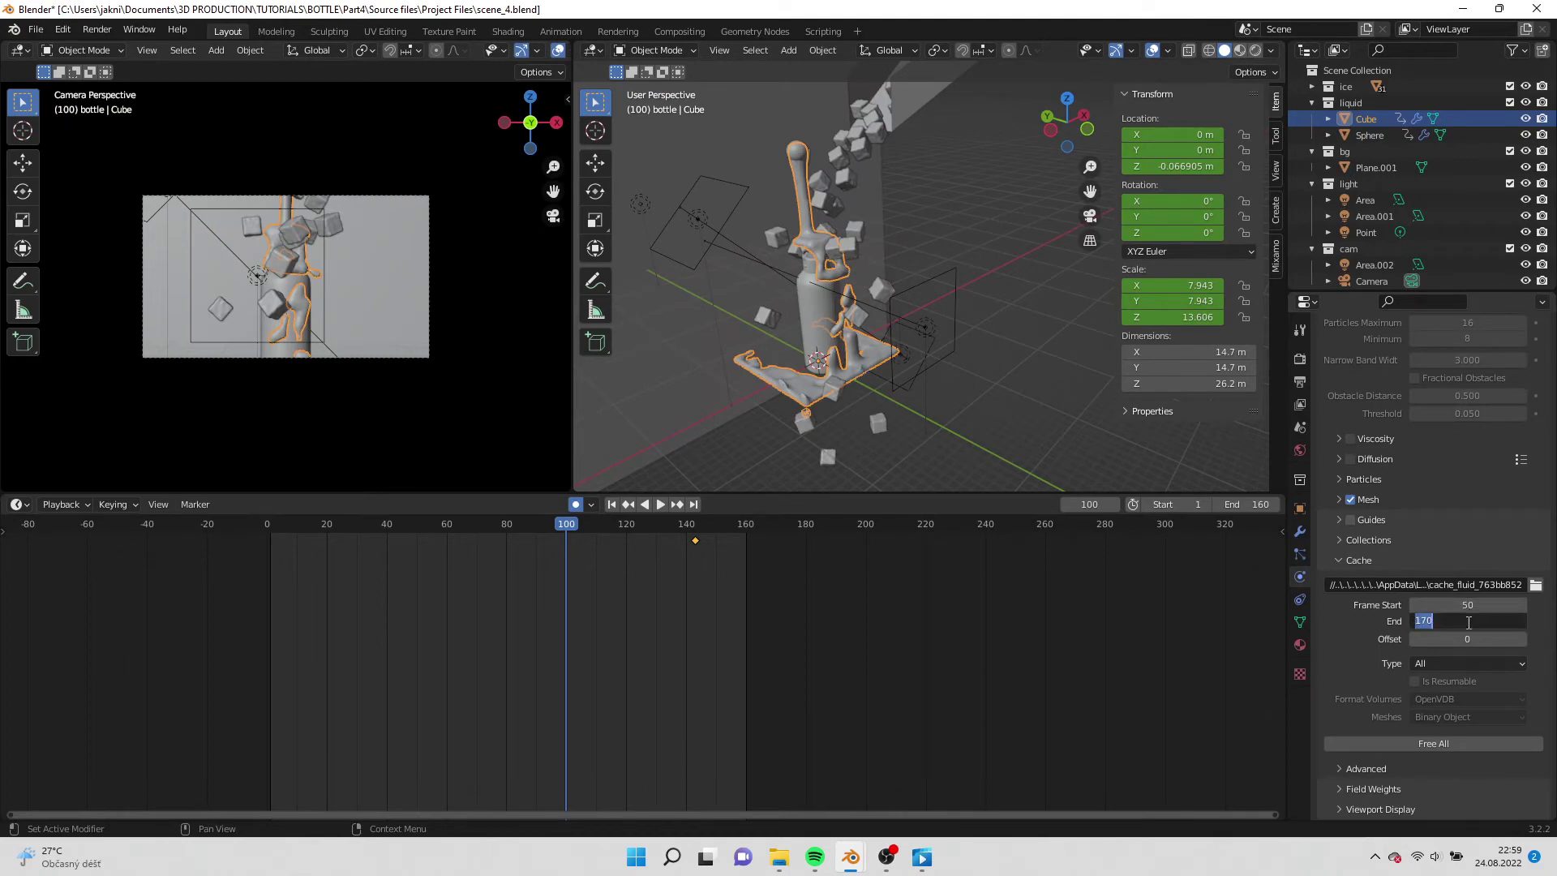
pyautogui.press('Return')
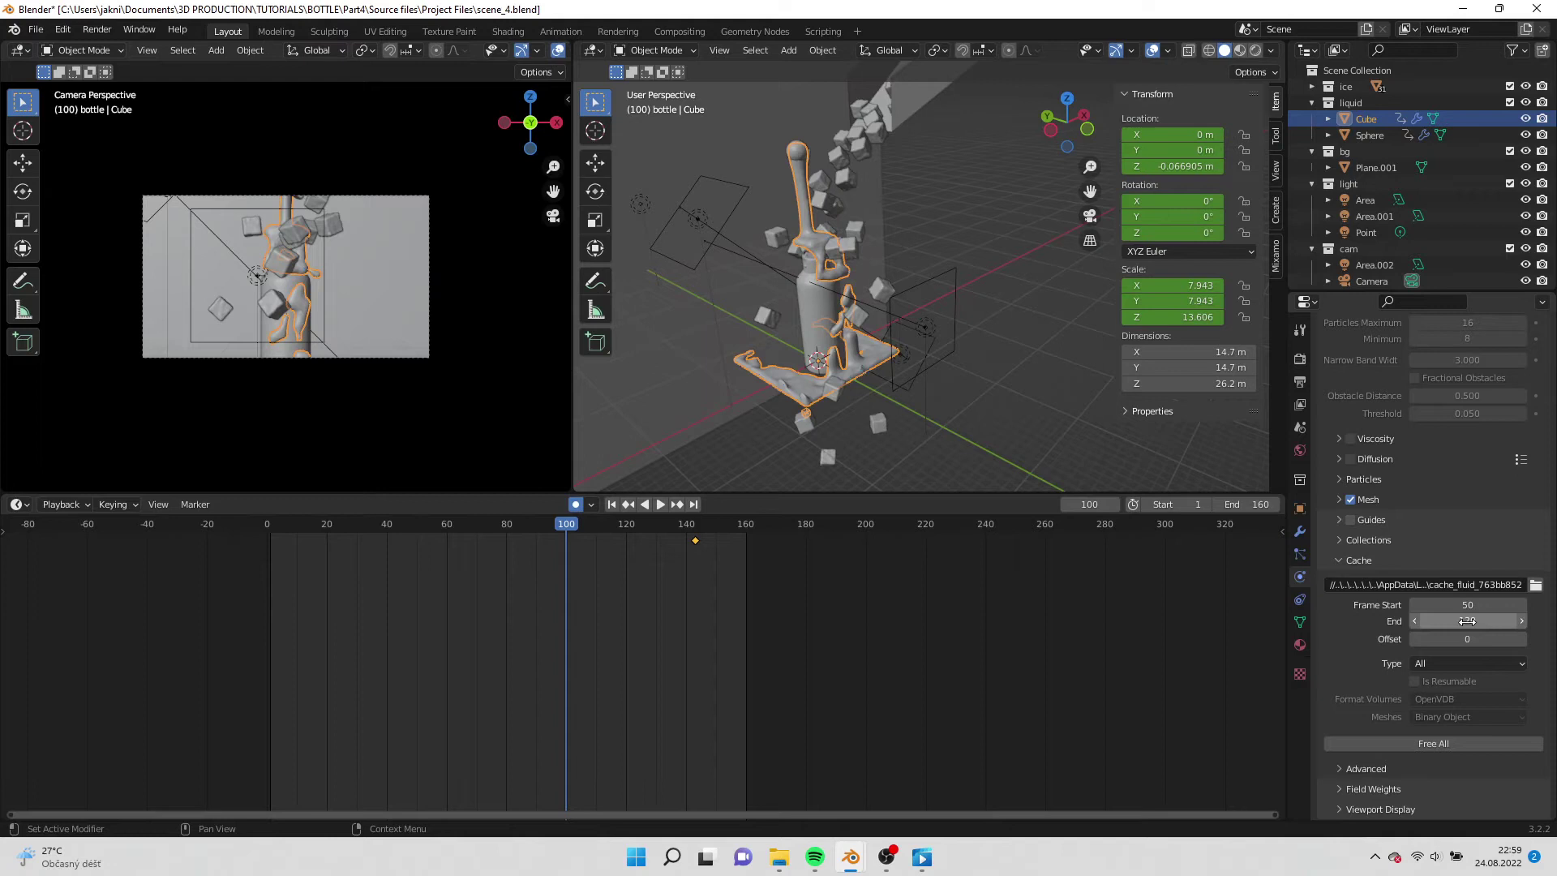
# Free the liquid domain's old bake, bake the simulation again and play it back.
pyautogui.click(1416, 745)
pyautogui.click(1501, 744)
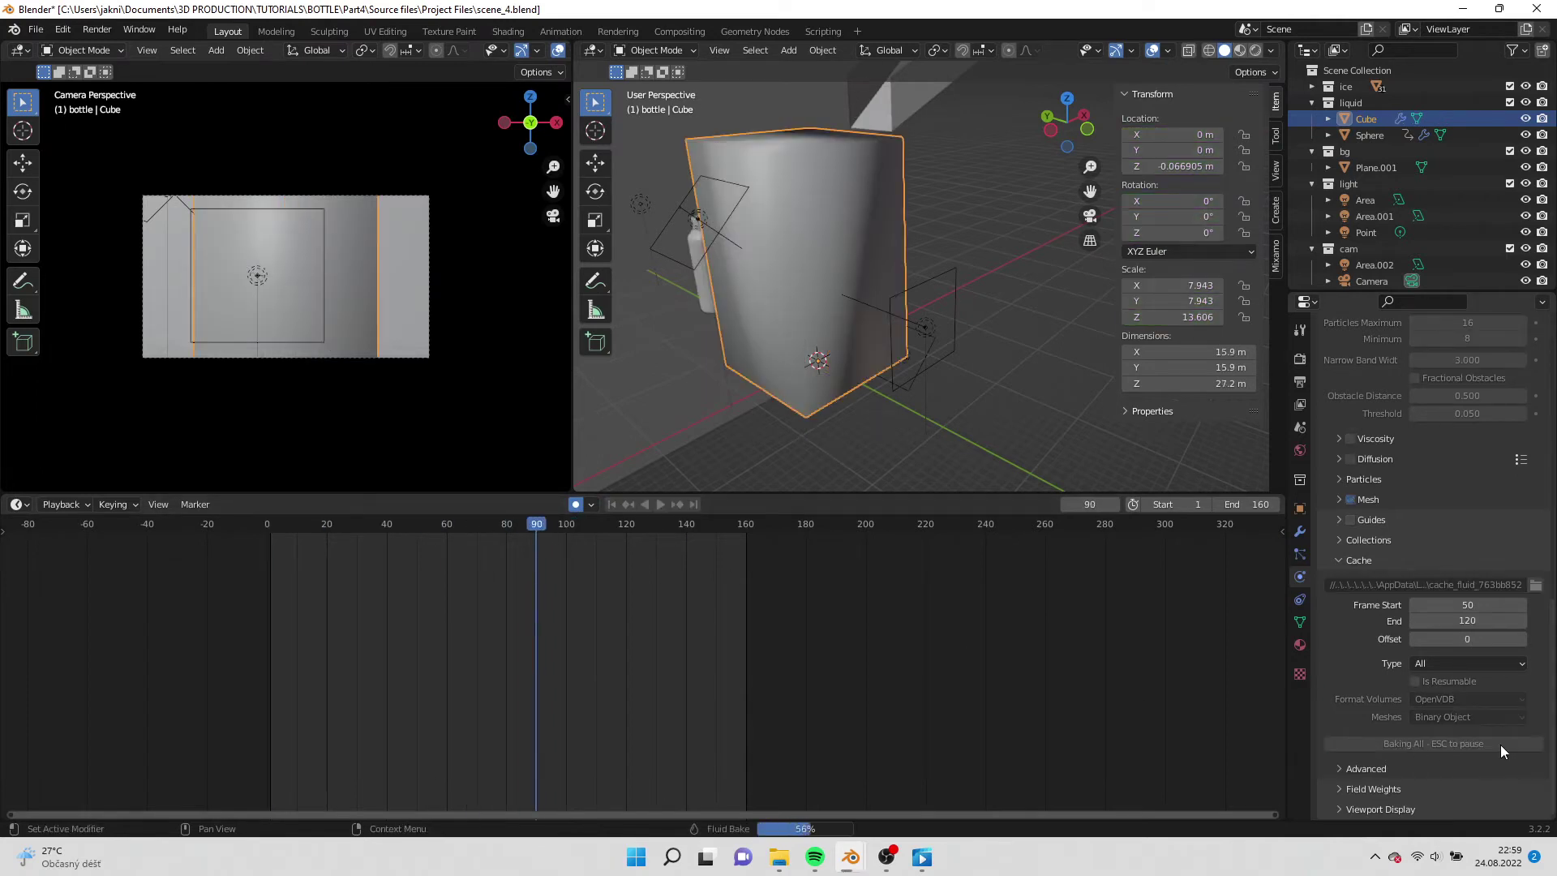
pyautogui.click(659, 504)
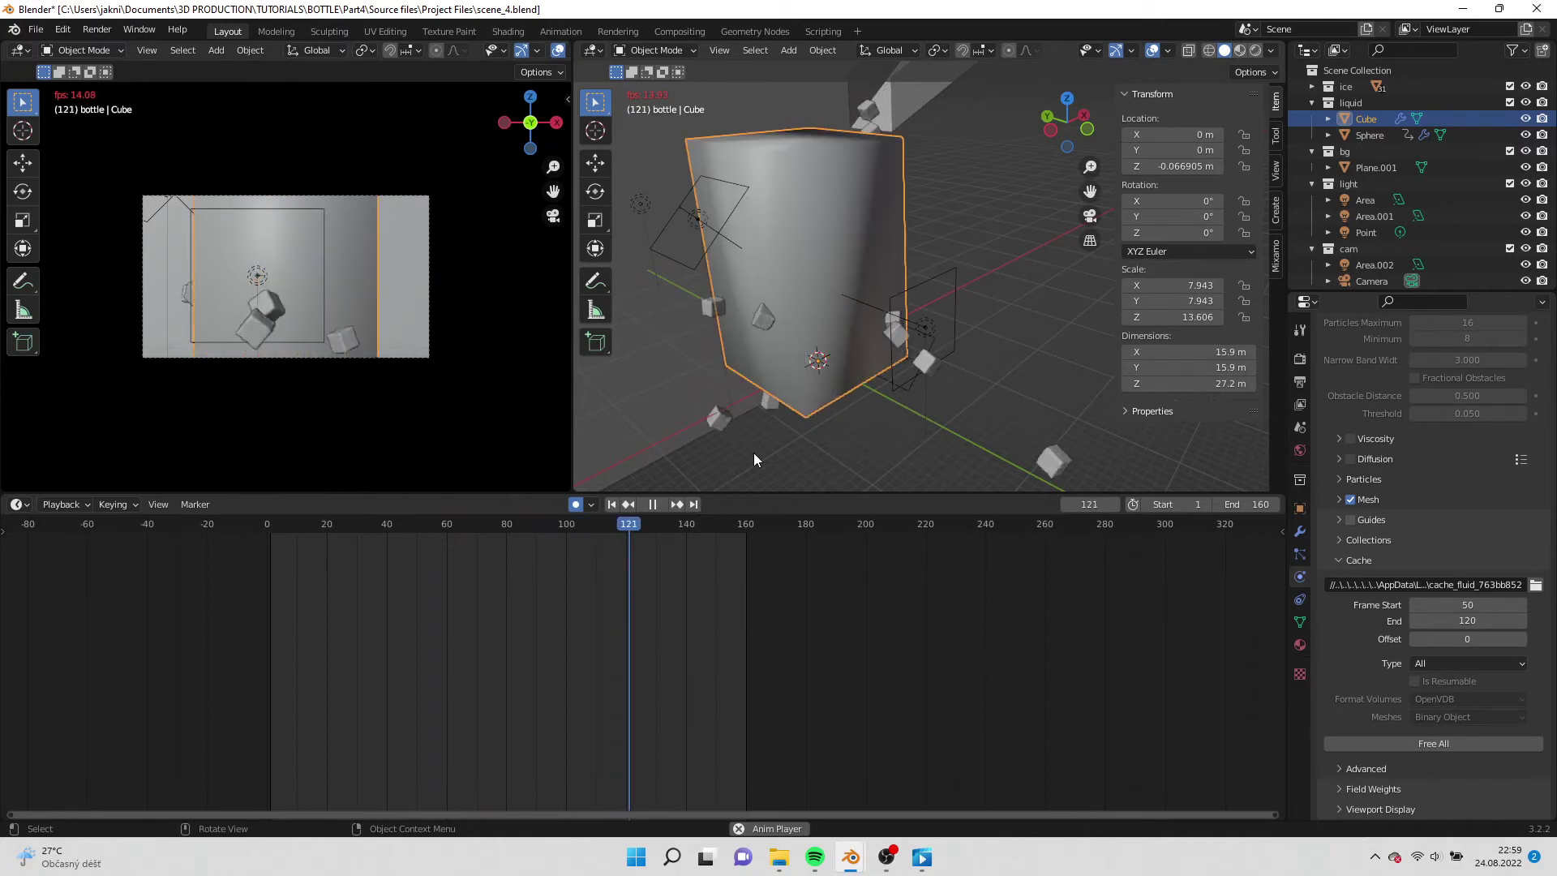
pyautogui.press('Escape')
# At frame 61, rotate the bottle 180° about Z, and play back the animation to check its spin.
pyautogui.moveTo(692, 465); pyautogui.dragTo(836, 396, button='middle')
pyautogui.click(683, 324)
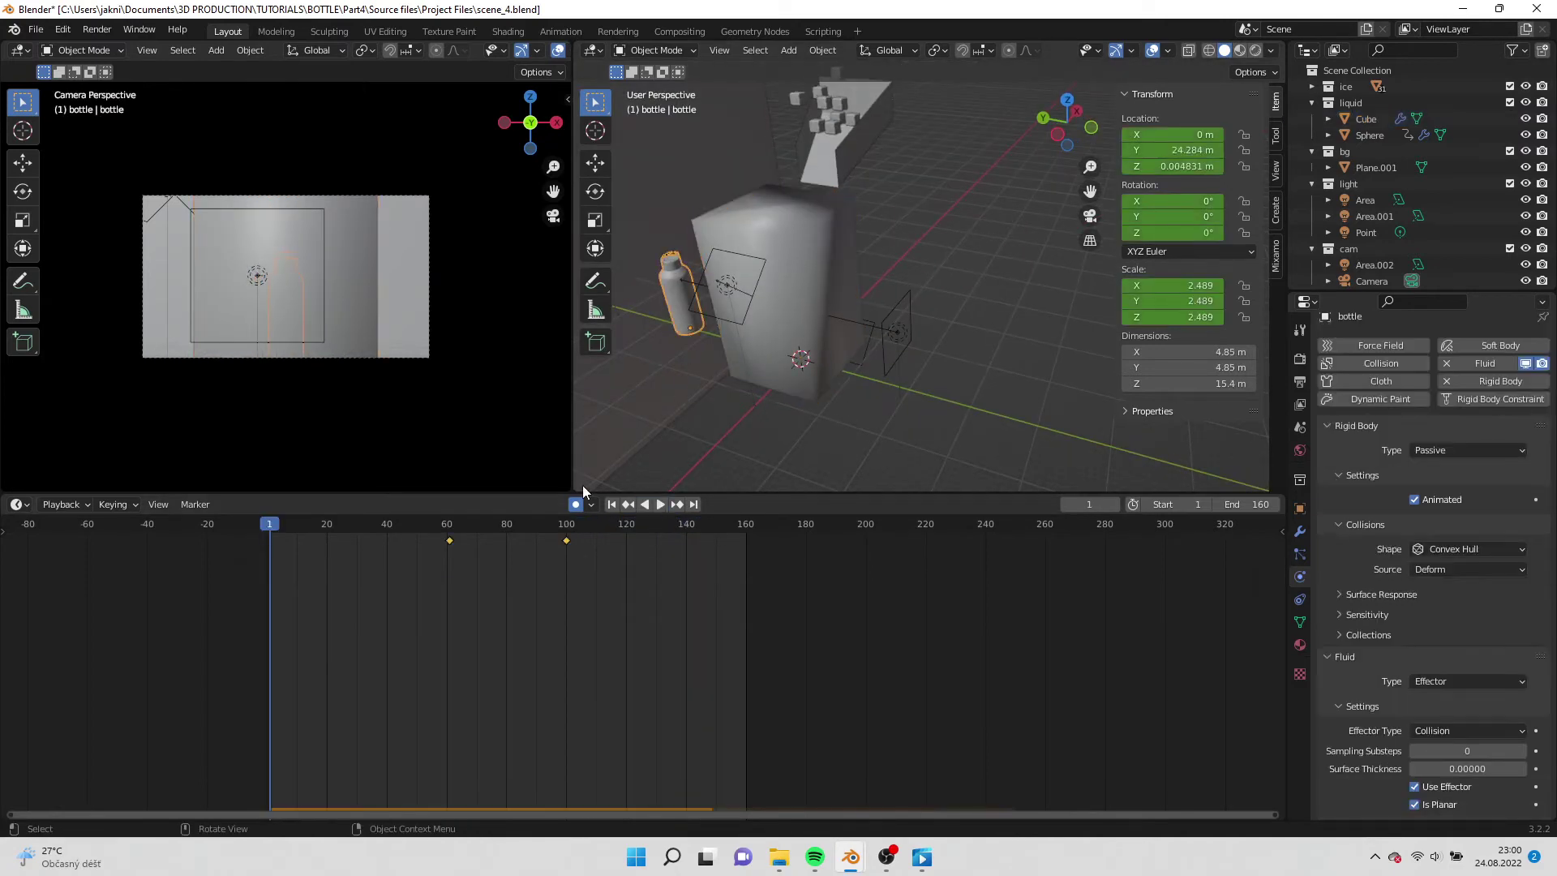
pyautogui.click(451, 525)
pyautogui.press('space')
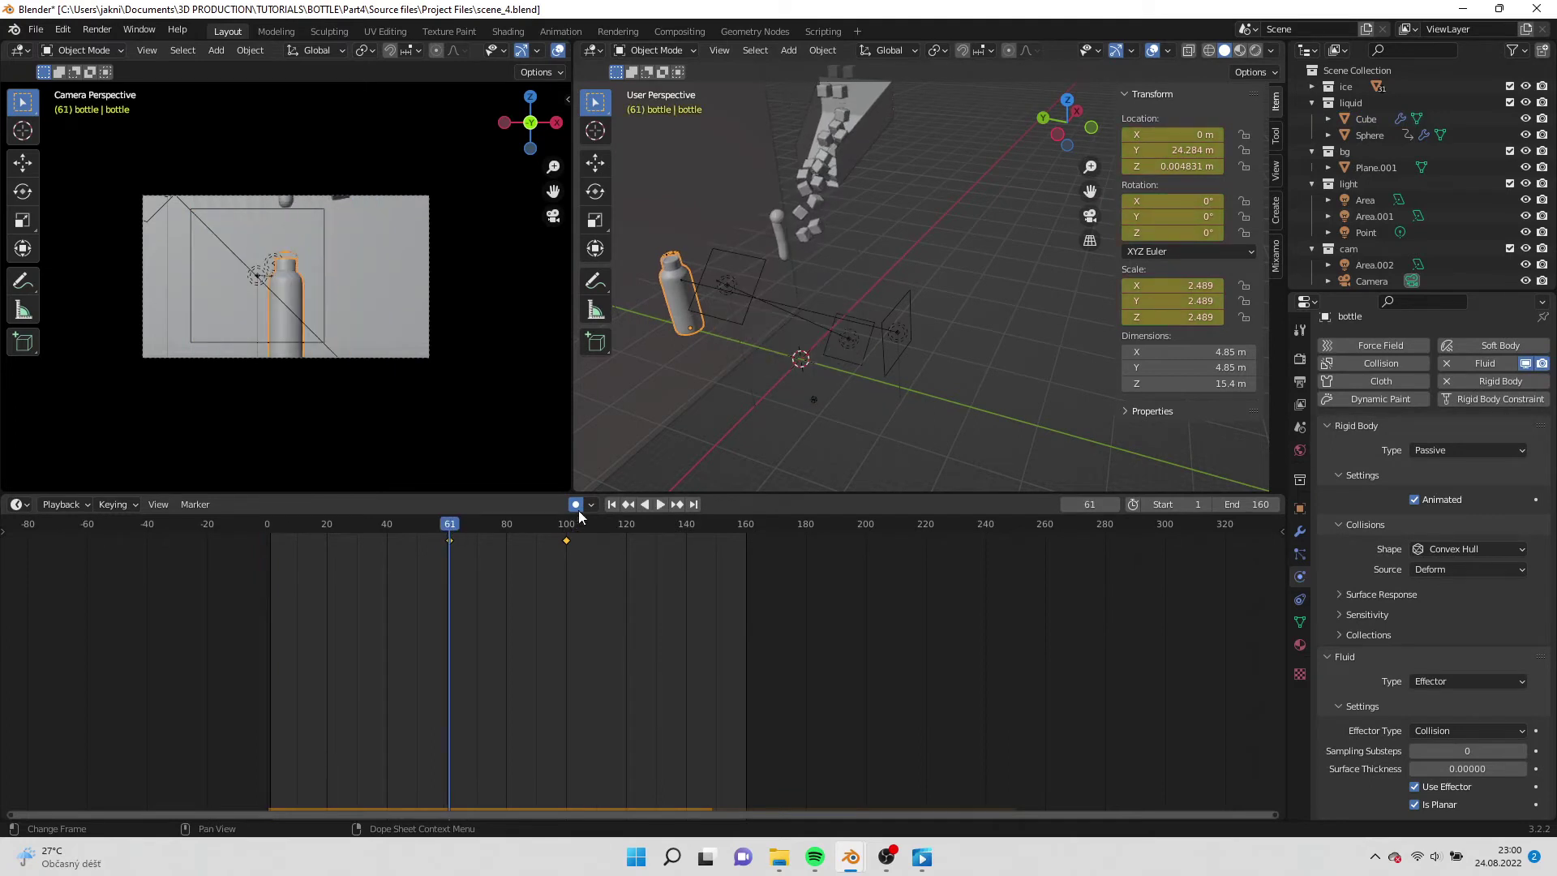
pyautogui.write('r')
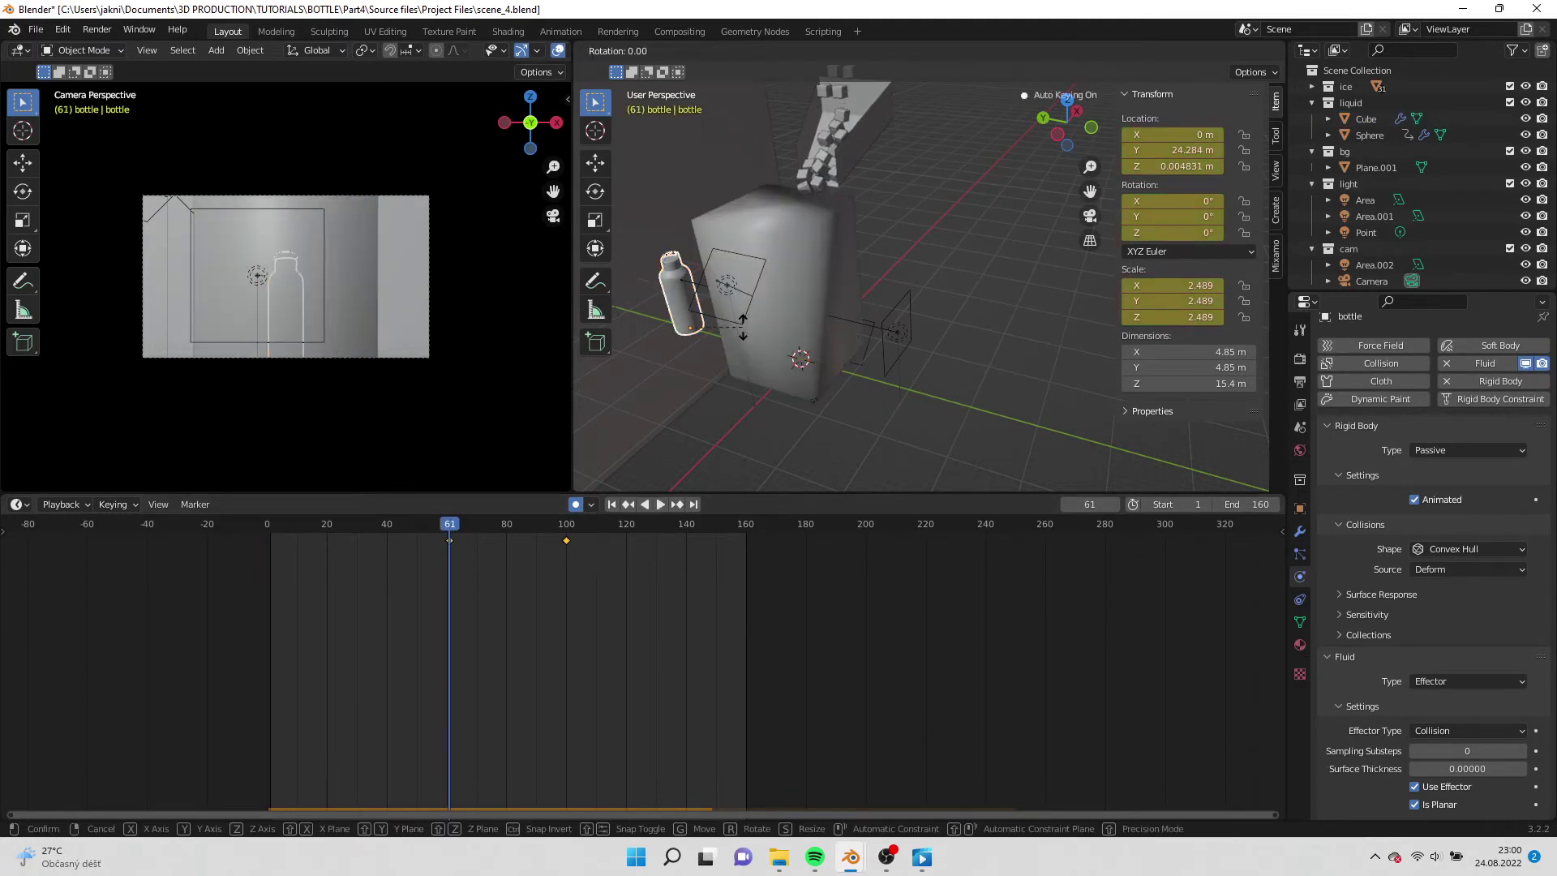
pyautogui.write('z180')
pyautogui.press('Return')
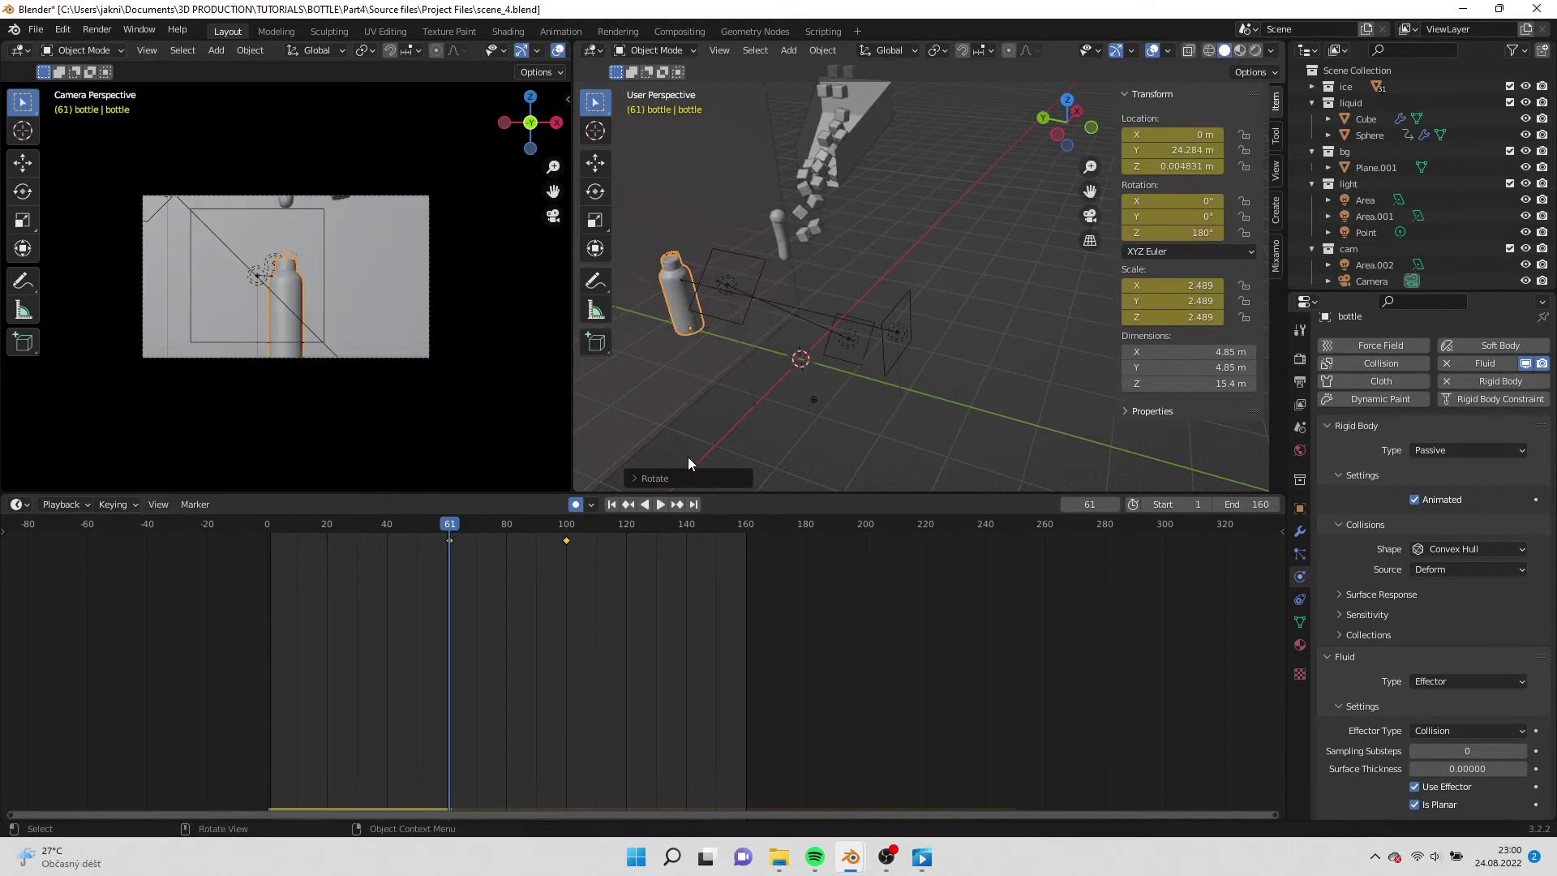
pyautogui.click(658, 504)
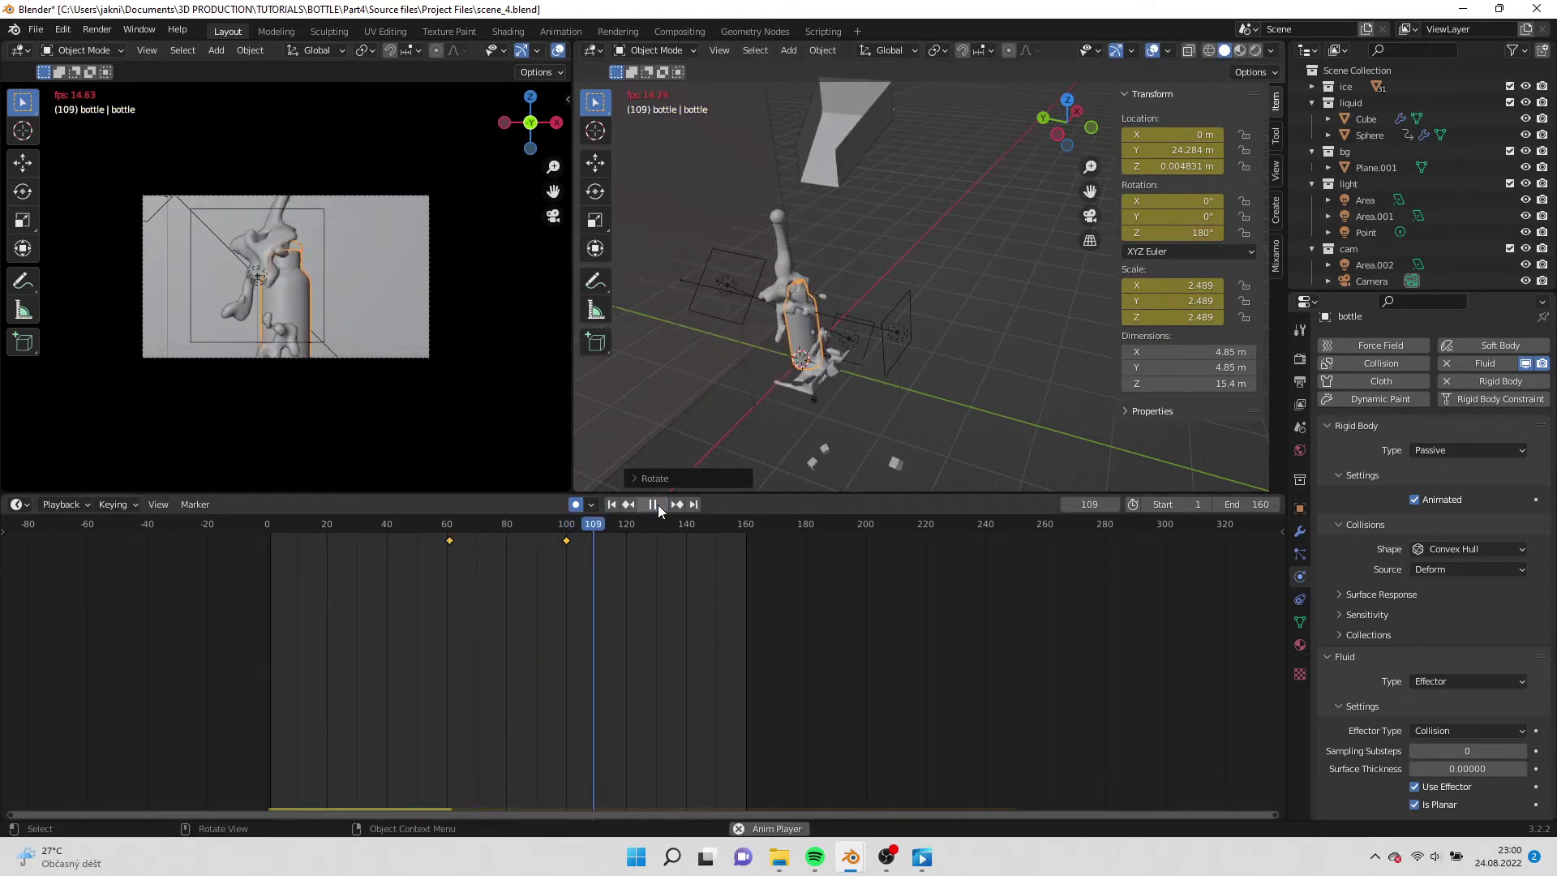
pyautogui.click(659, 504)
pyautogui.click(611, 505)
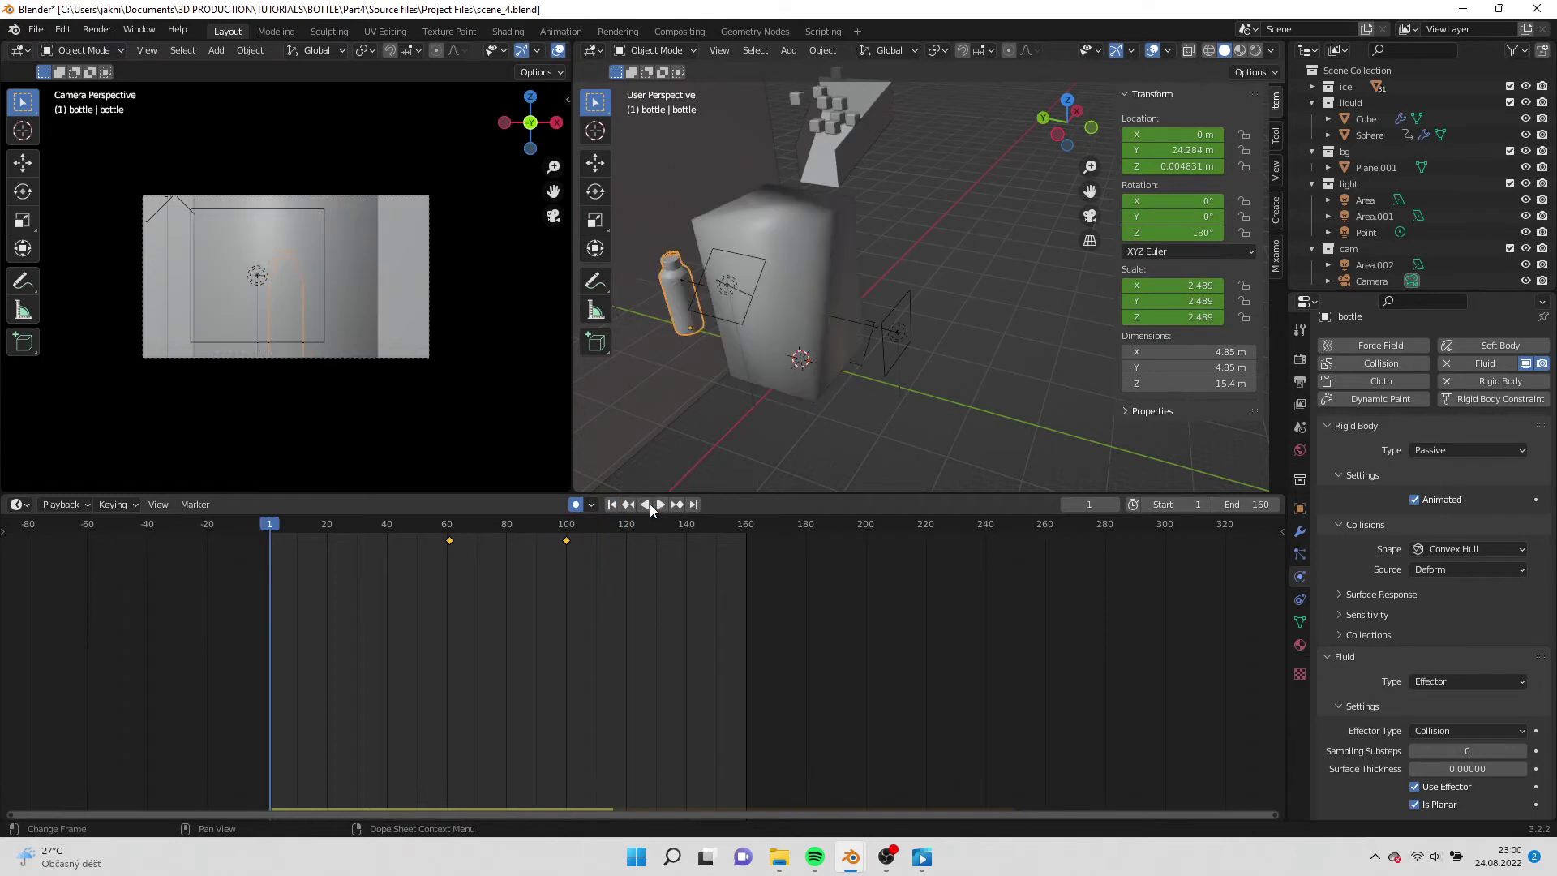
# Free the liquid domain's bake and set its resolution divisions to 120.
pyautogui.click(819, 381)
pyautogui.scroll(-10, 1452, 552)
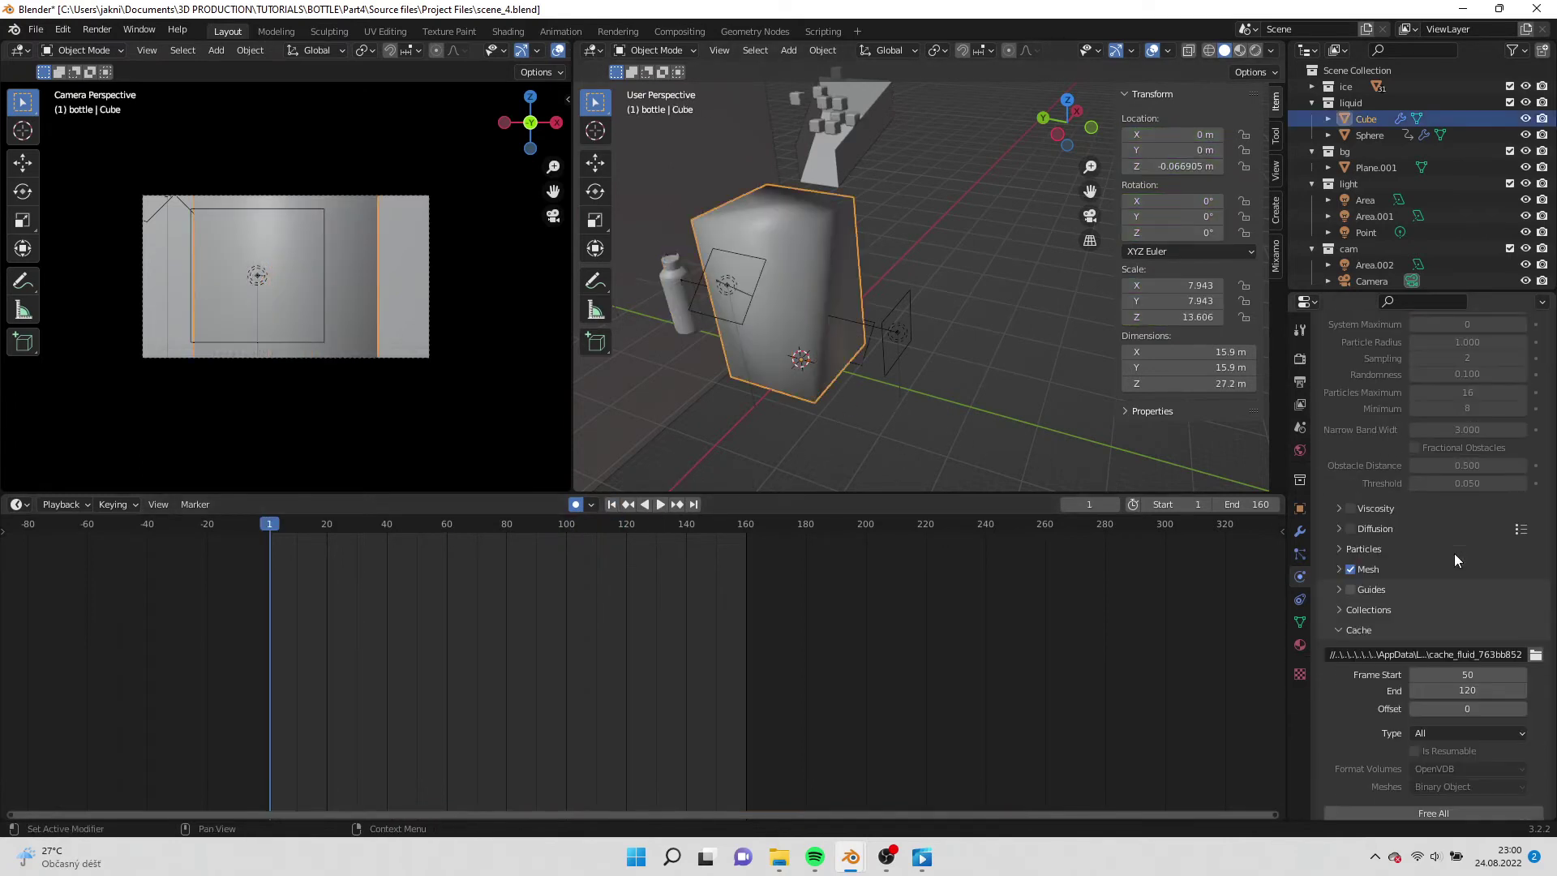
pyautogui.click(1429, 744)
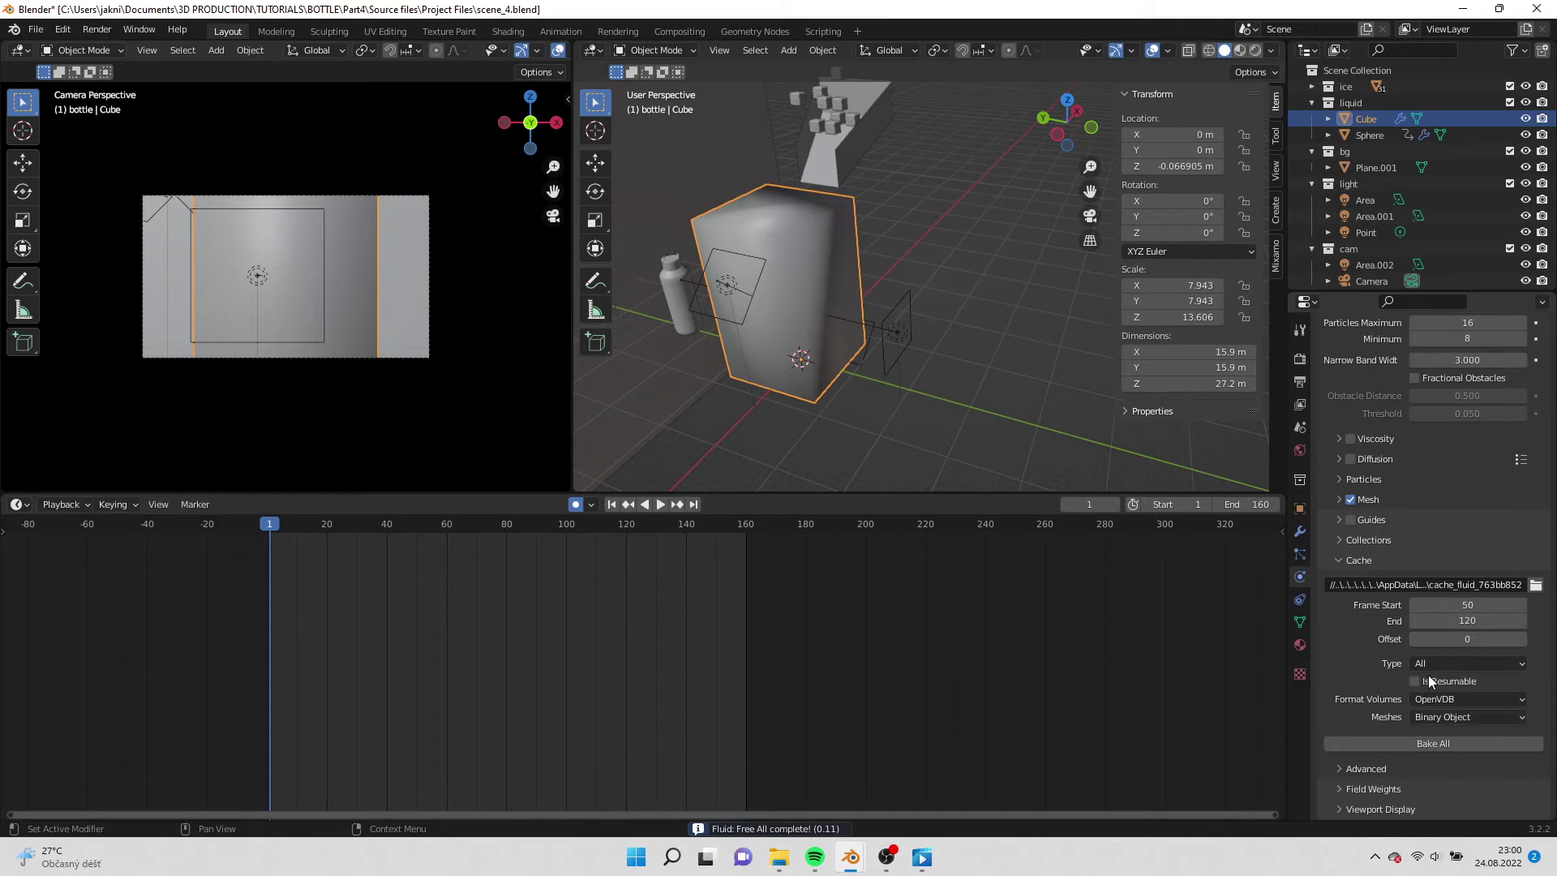
pyautogui.scroll(10, 1427, 697)
pyautogui.click(1465, 526)
pyautogui.write('1')
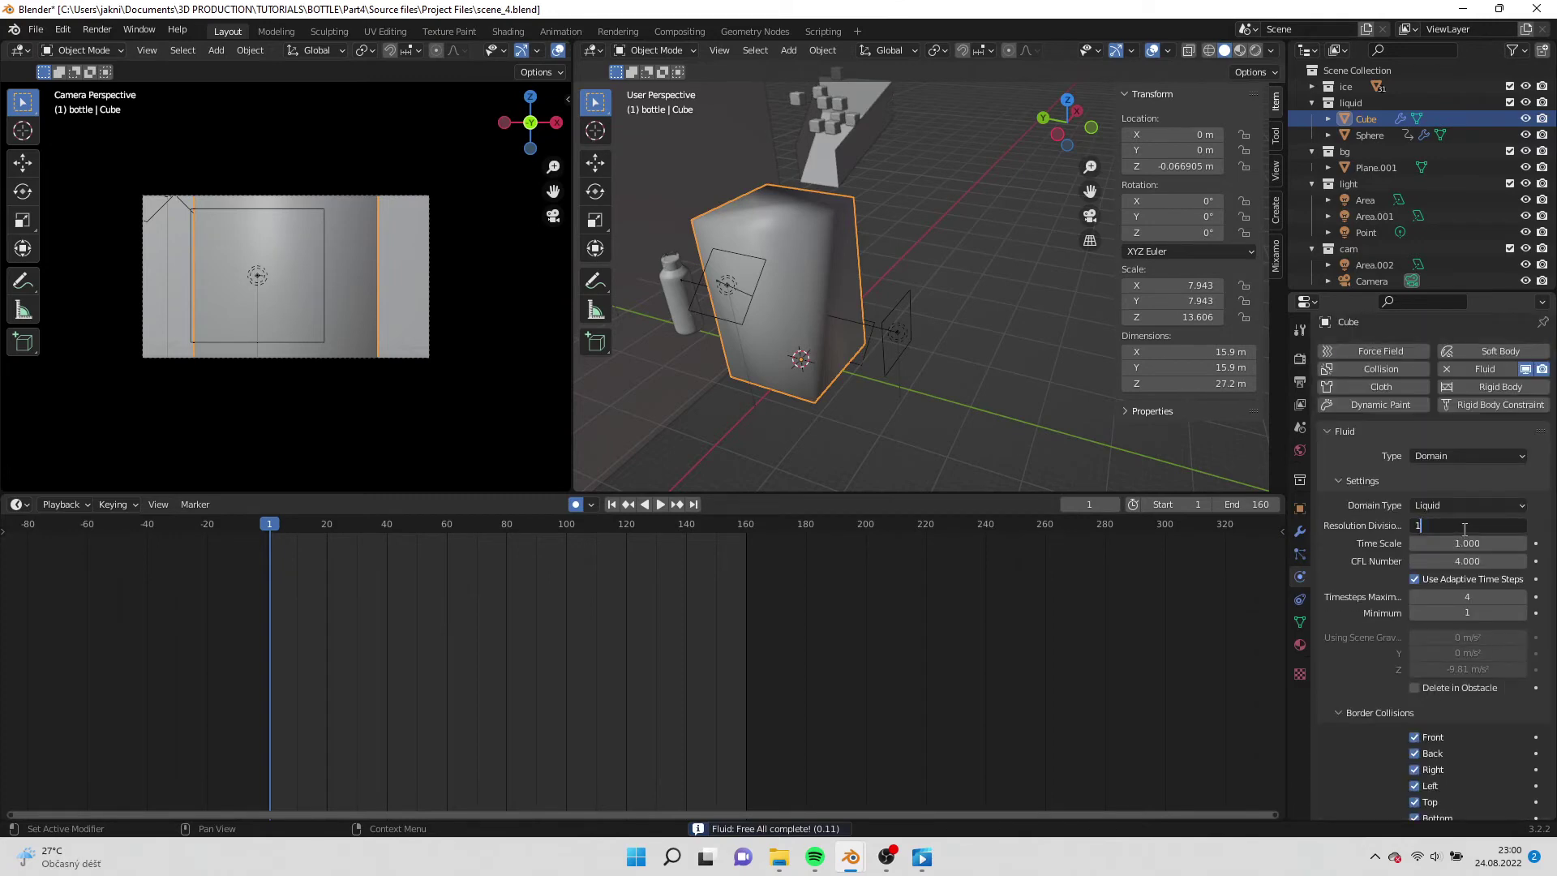
pyautogui.write('20')
pyautogui.press('Return')
# Turn off all six border collisions of the liquid domain and bake the simulation again.
pyautogui.scroll(-10, 1465, 674)
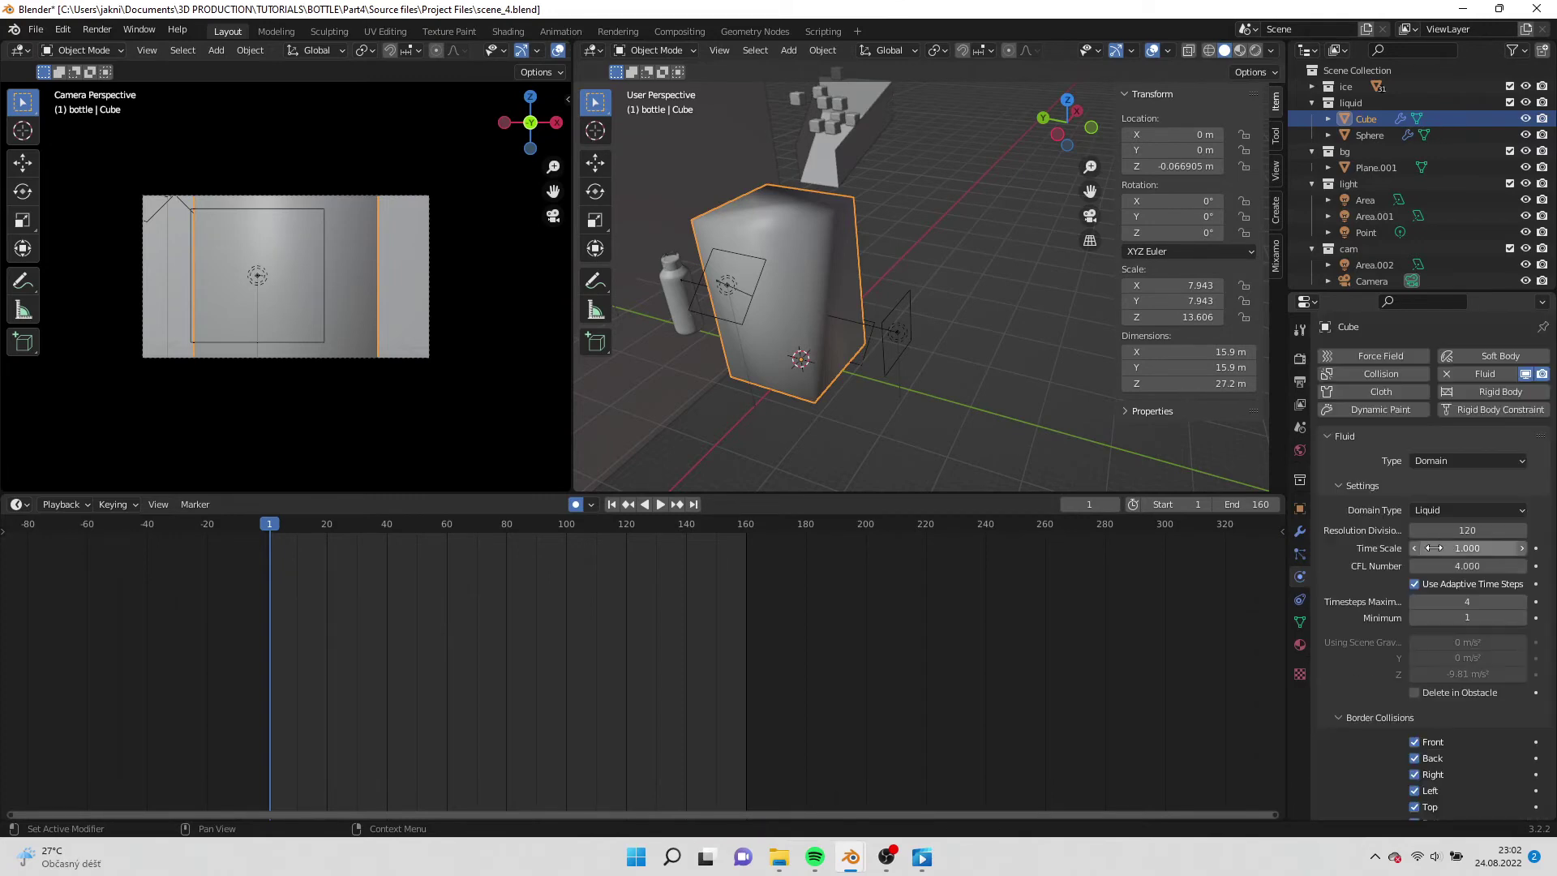
pyautogui.scroll(-6, 1432, 565)
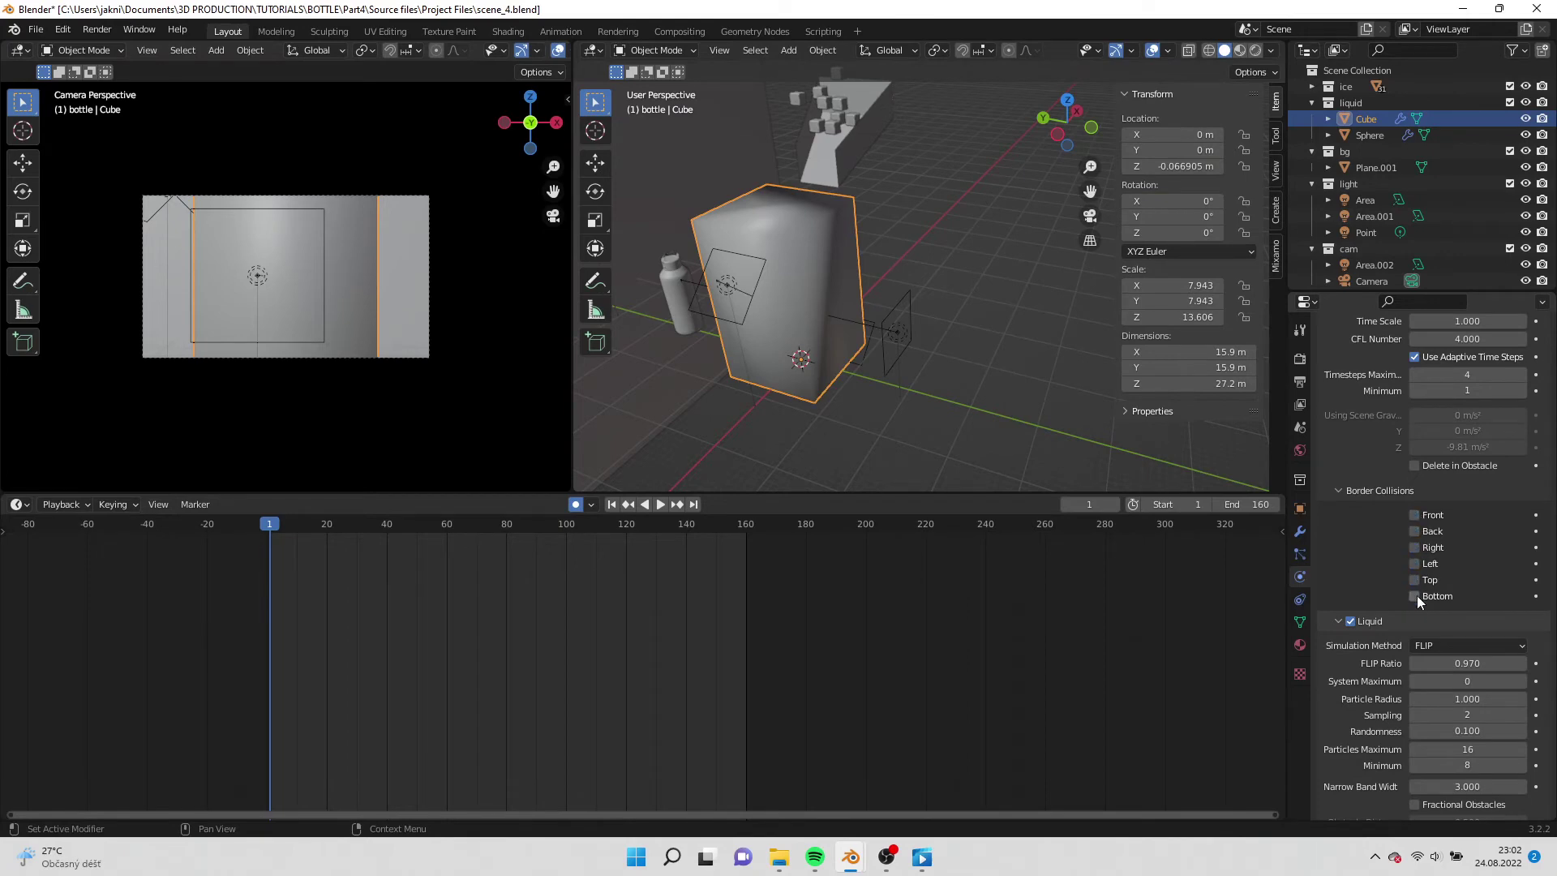
pyautogui.scroll(7, 1359, 575)
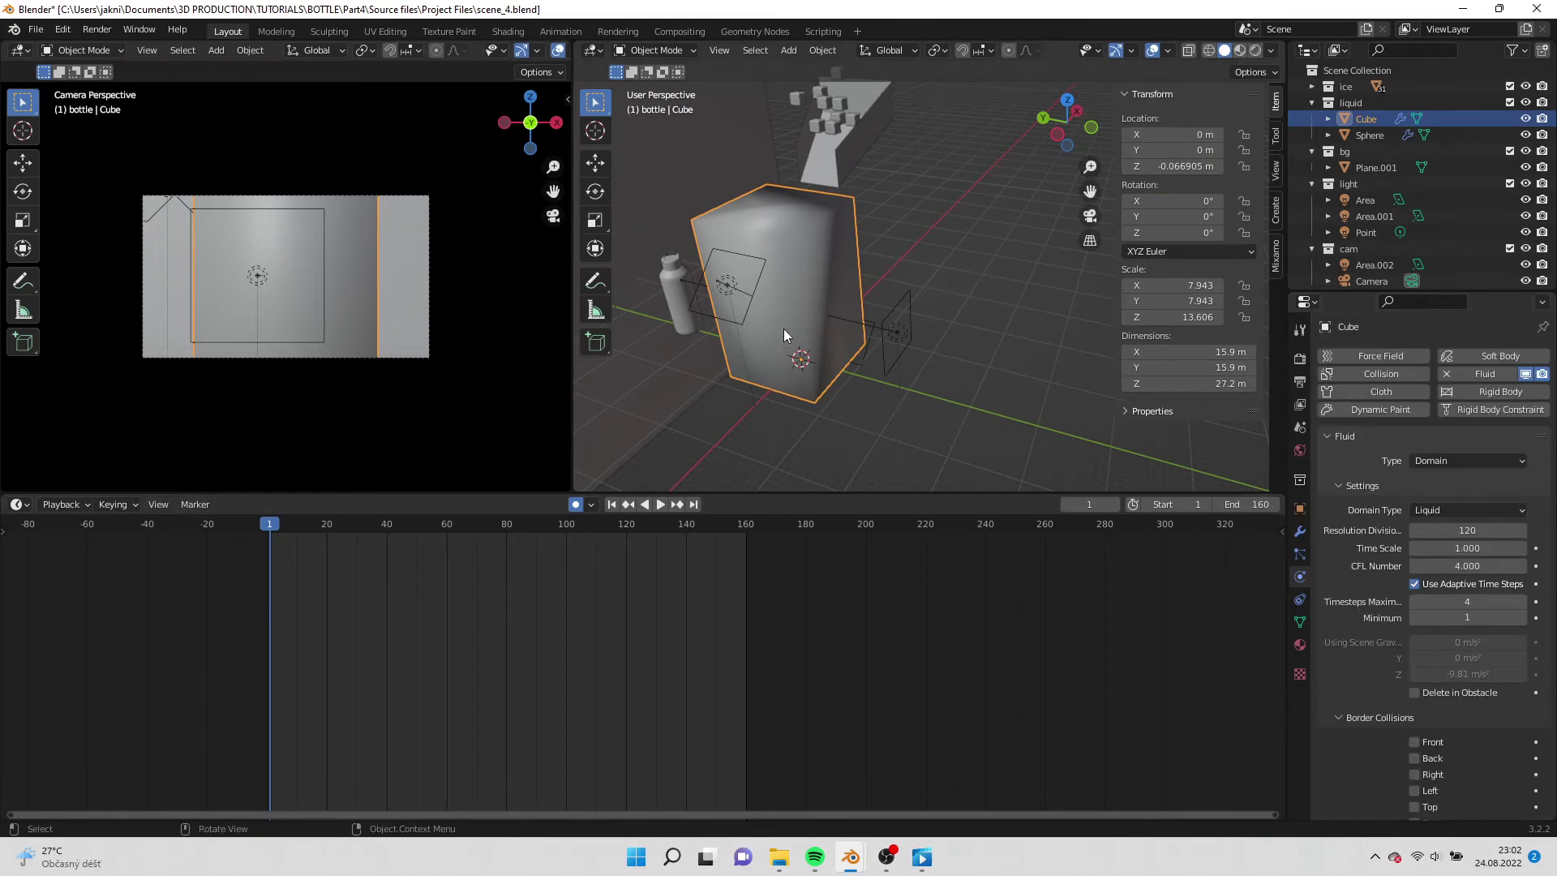
pyautogui.scroll(-12, 1451, 584)
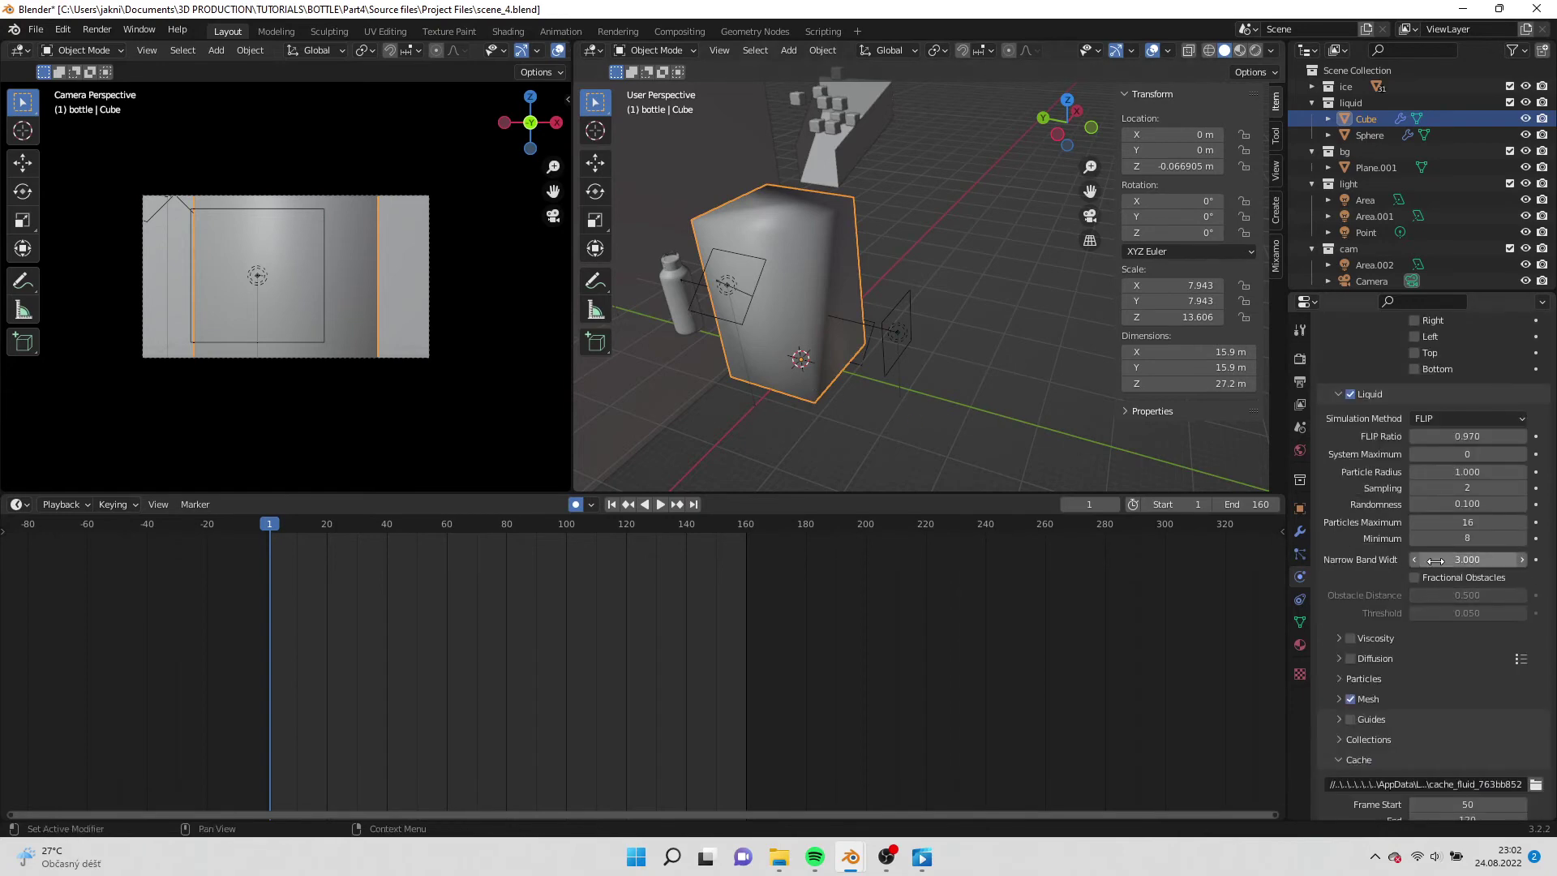
pyautogui.scroll(-3, 1436, 560)
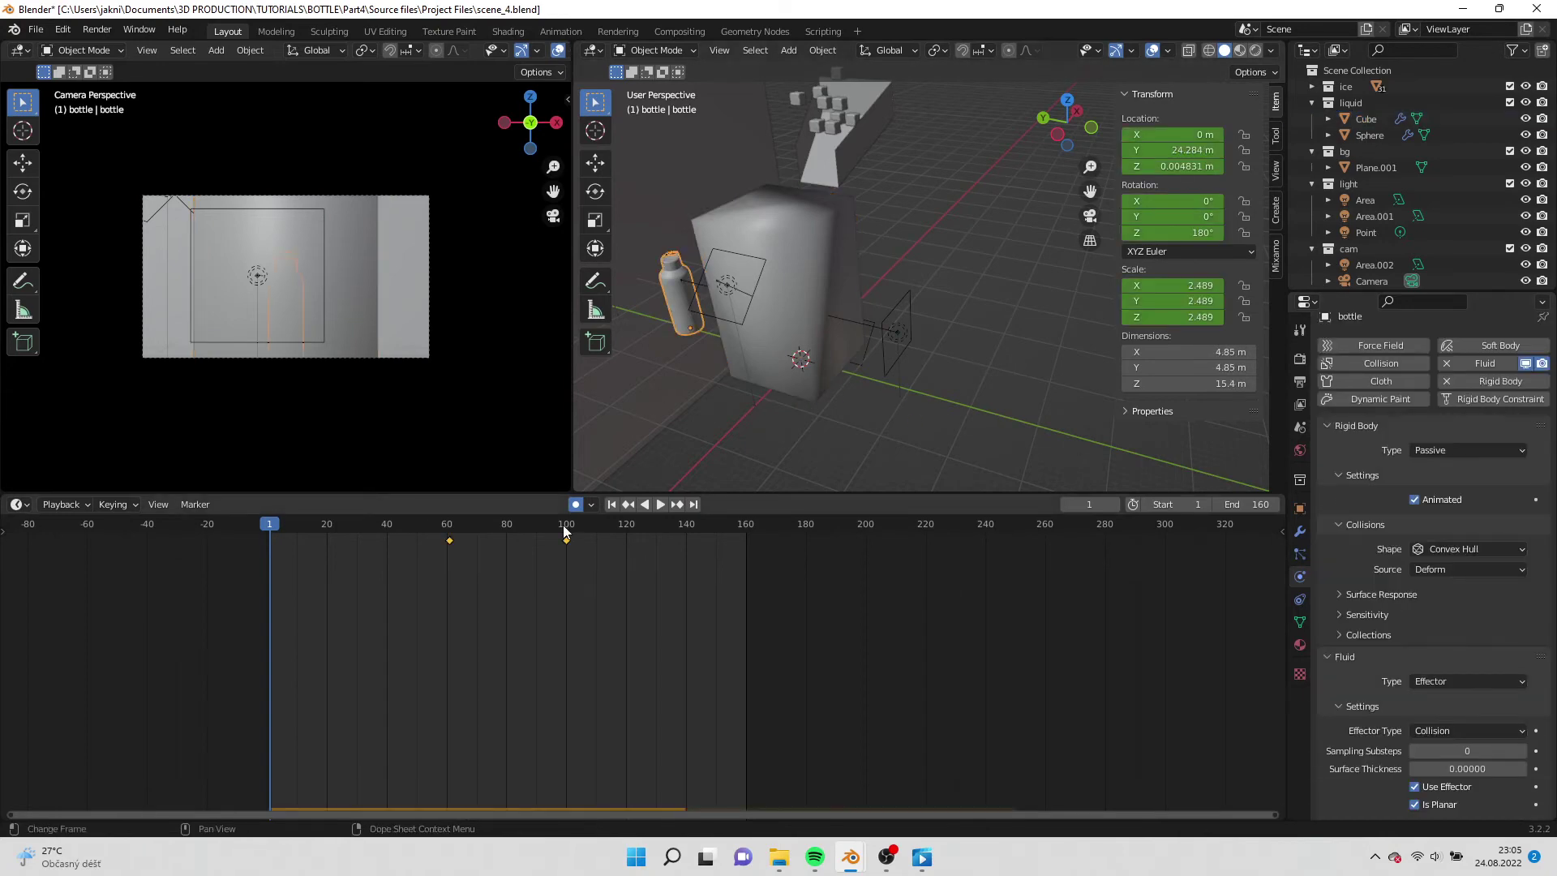
# At the bottle's frame 100 keyframe, move it along Y to about -2.74 m, further out of the liquid stream.
pyautogui.click(678, 504)
pyautogui.click(678, 504)
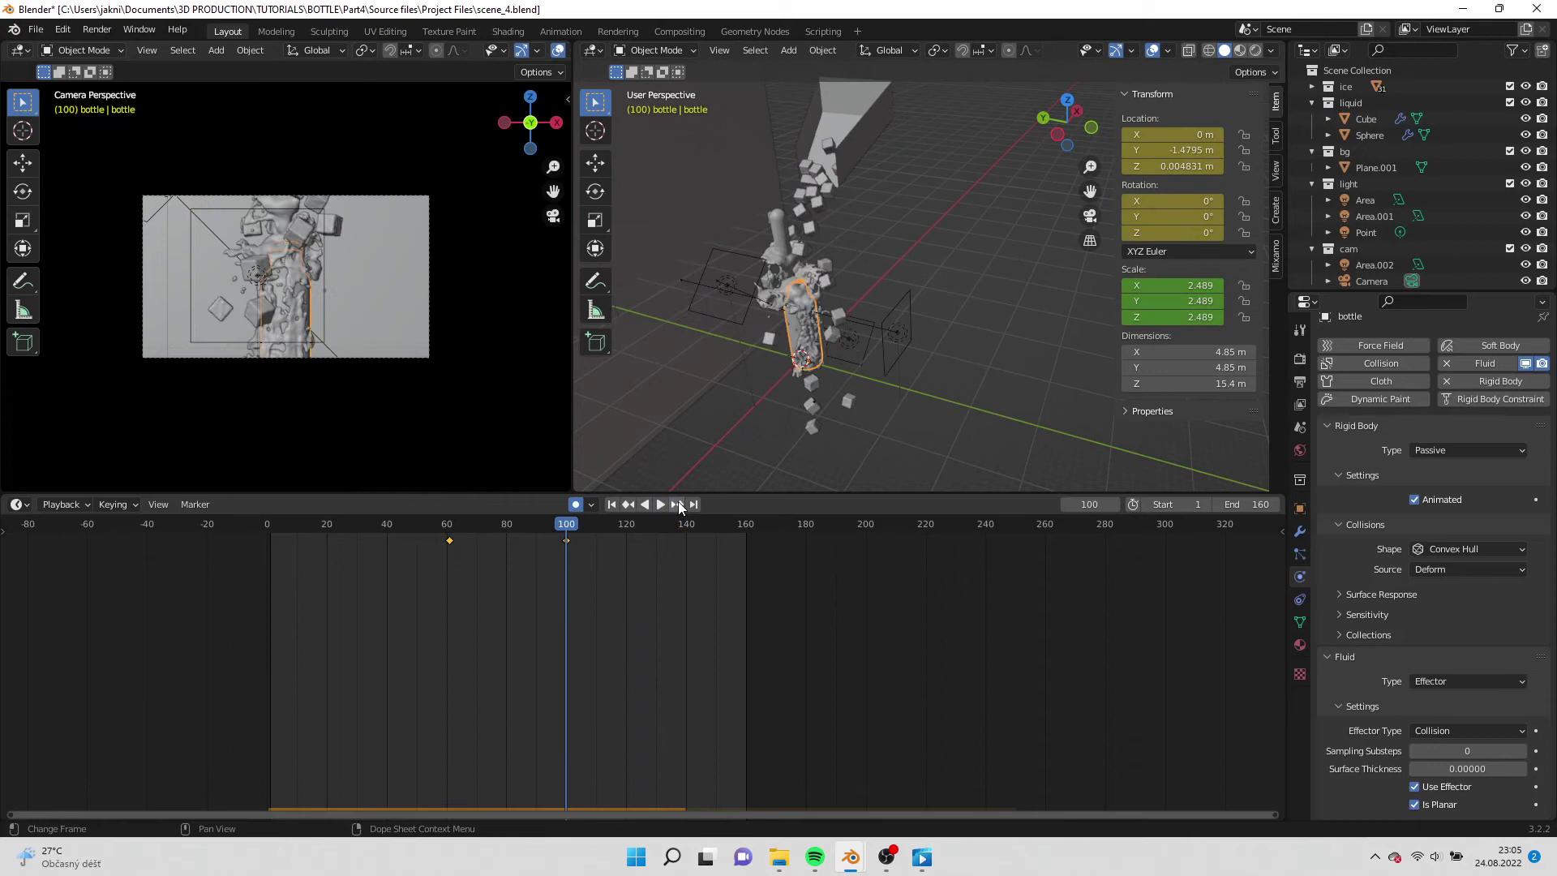
pyautogui.scroll(4, 765, 400)
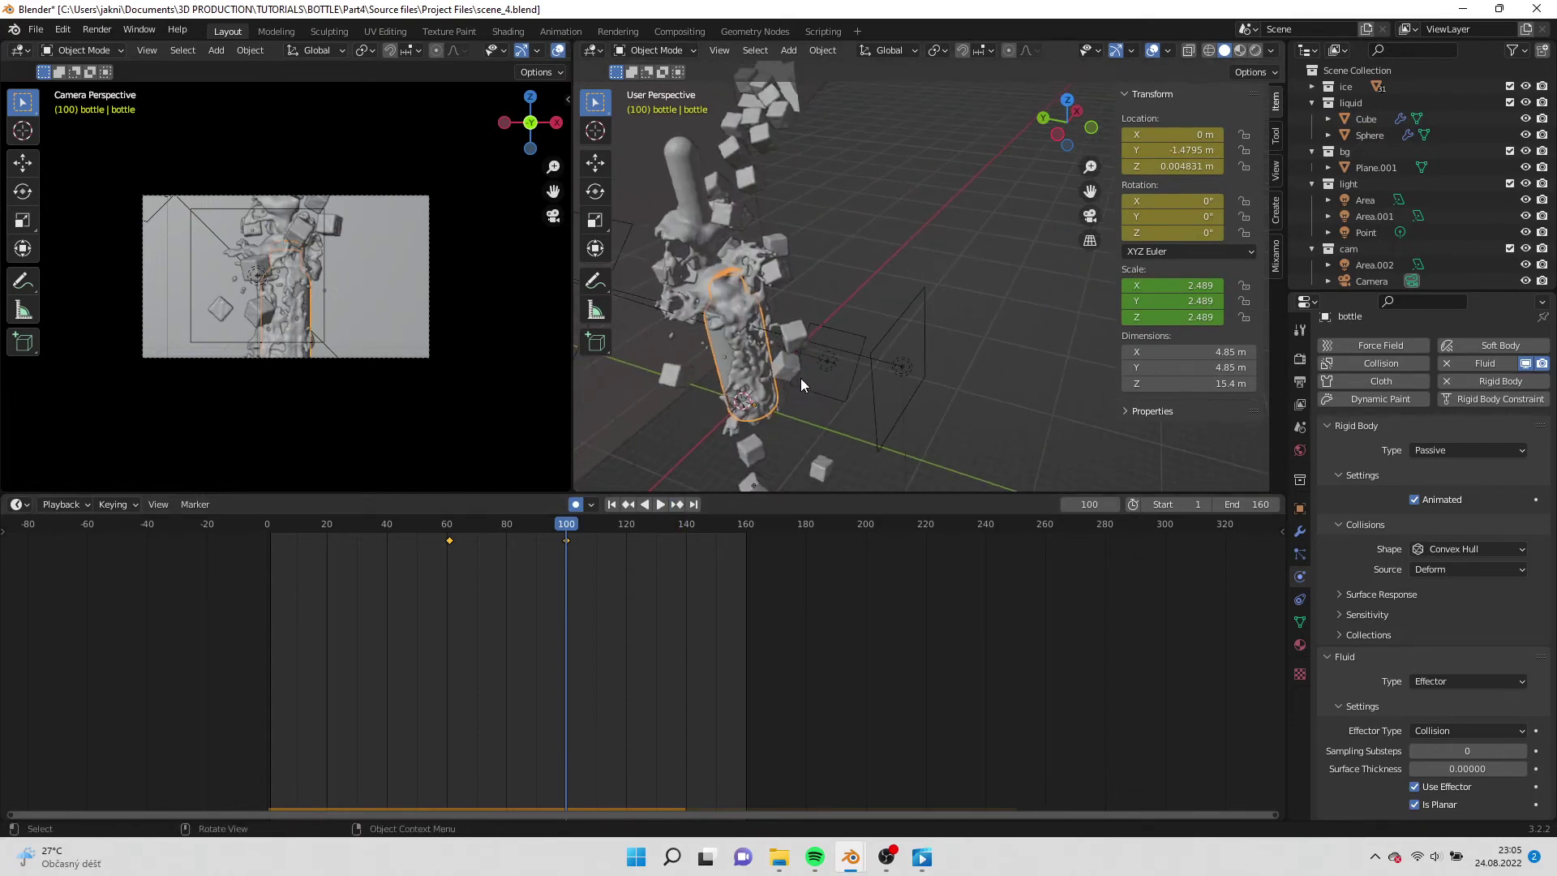
pyautogui.press('g')
pyautogui.press('y')
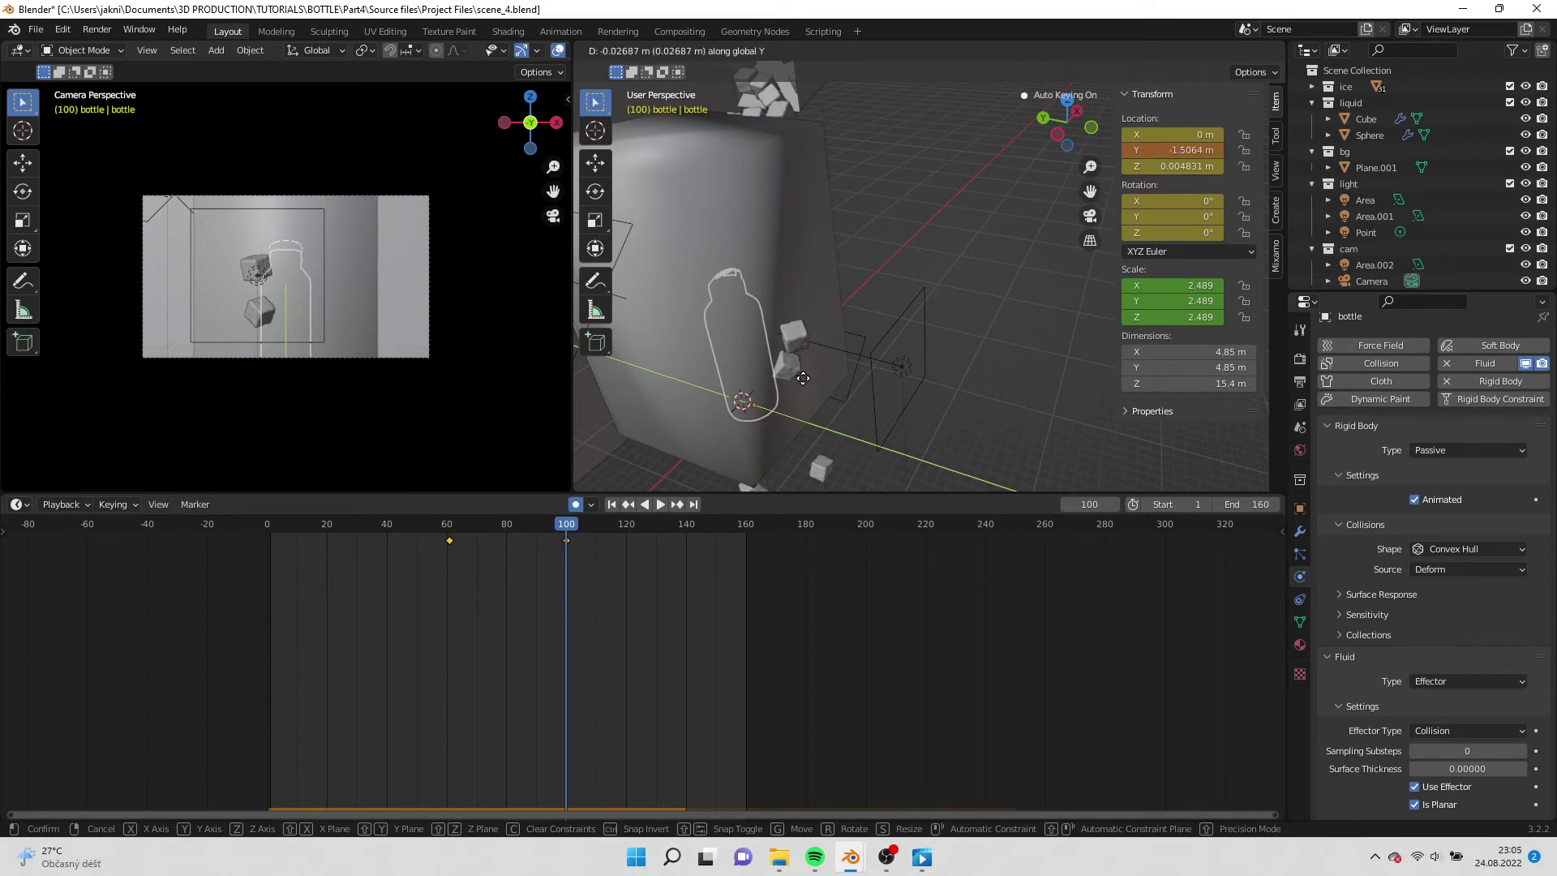
pyautogui.click(870, 393)
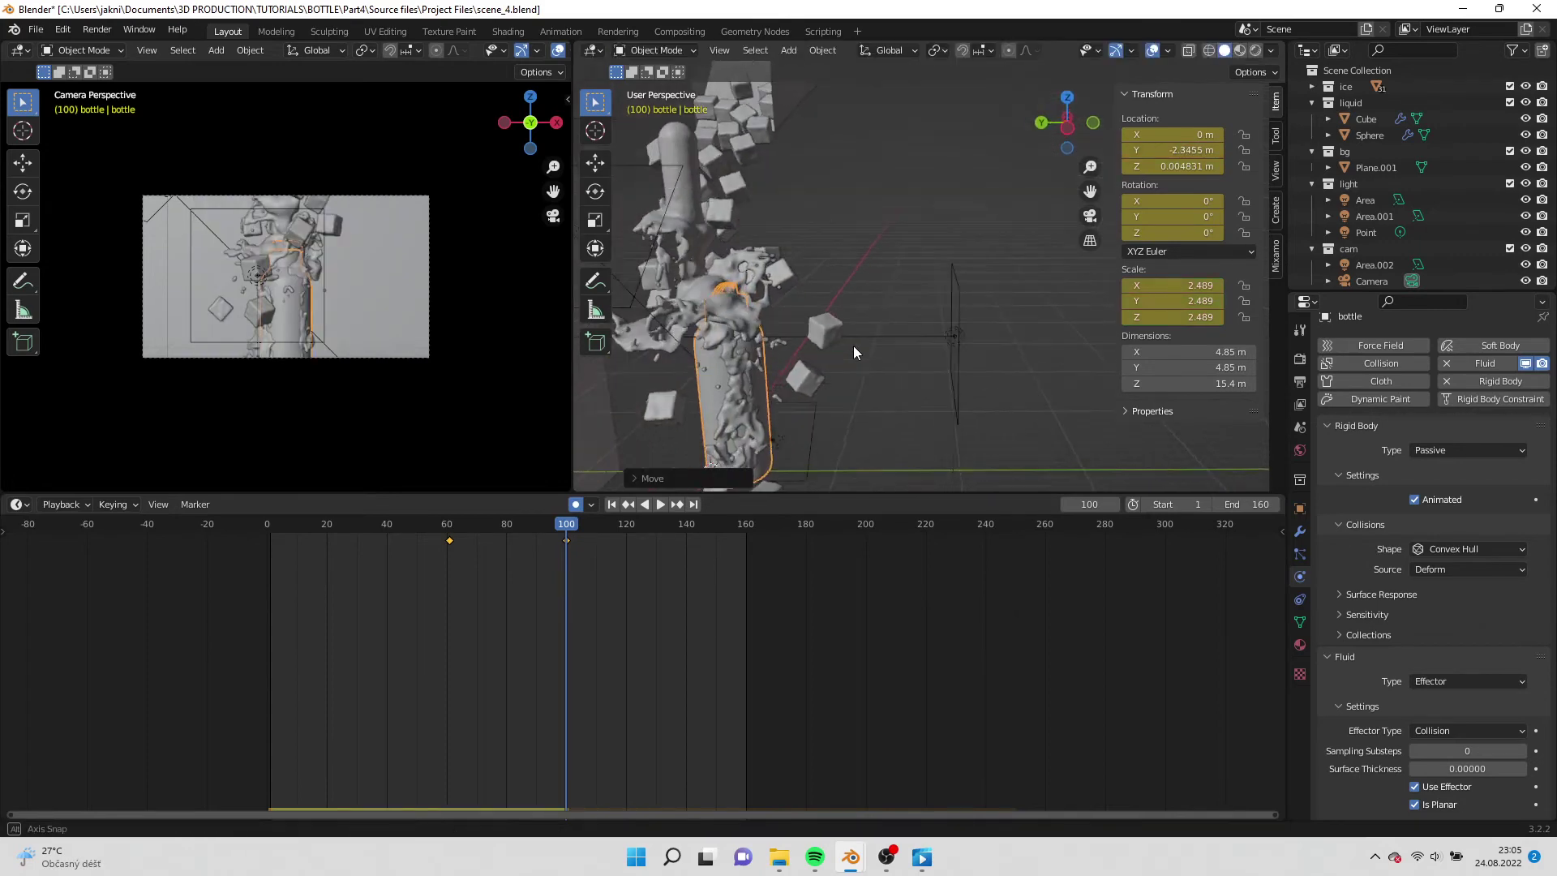
pyautogui.press('g')
pyautogui.press('y')
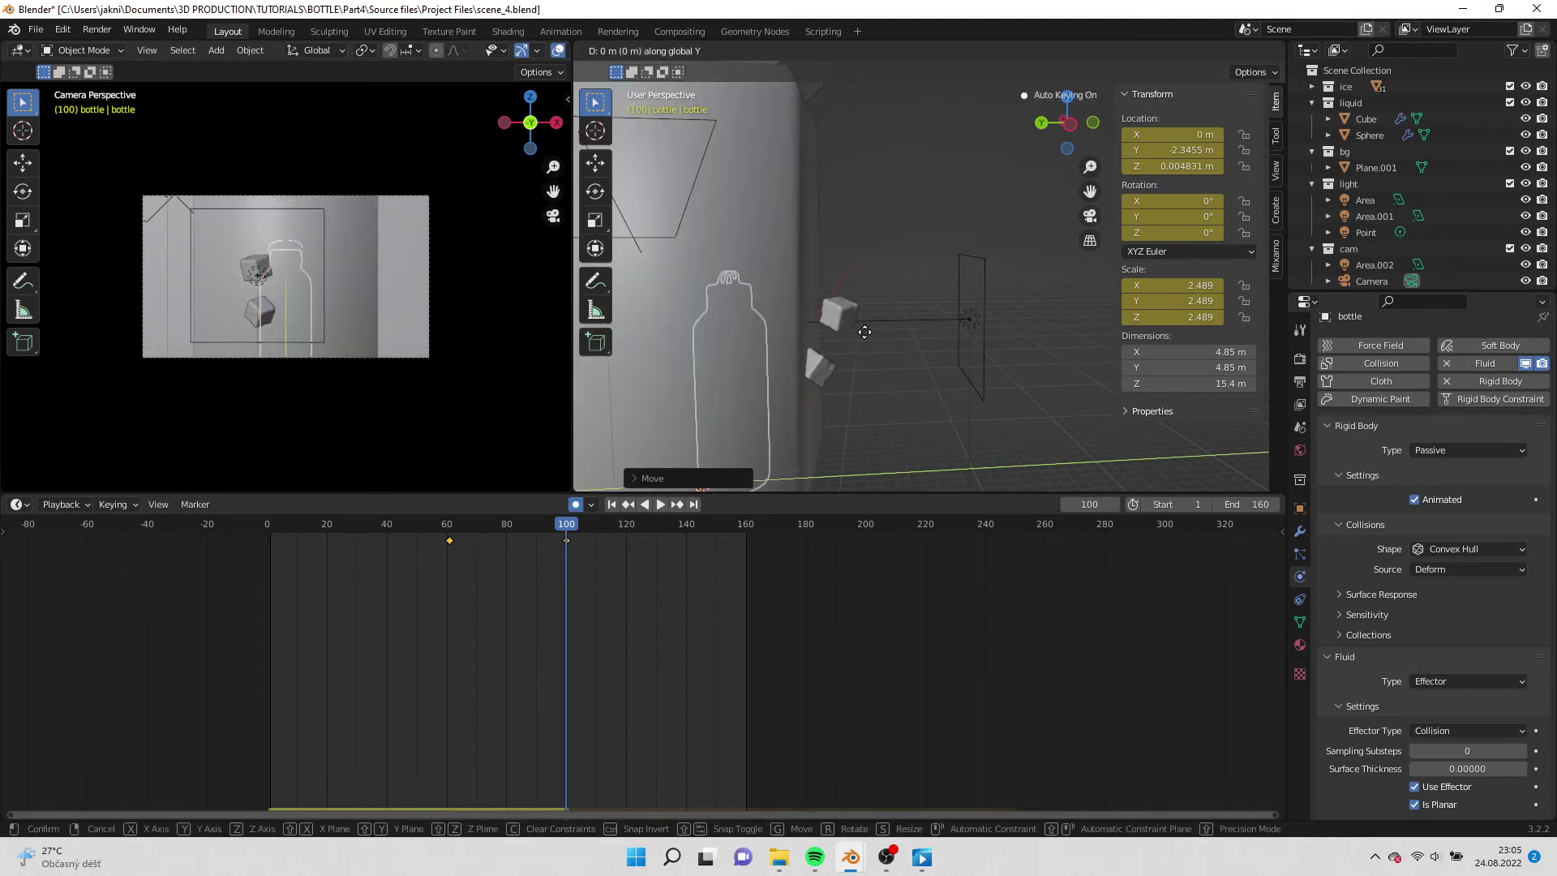
pyautogui.click(898, 340)
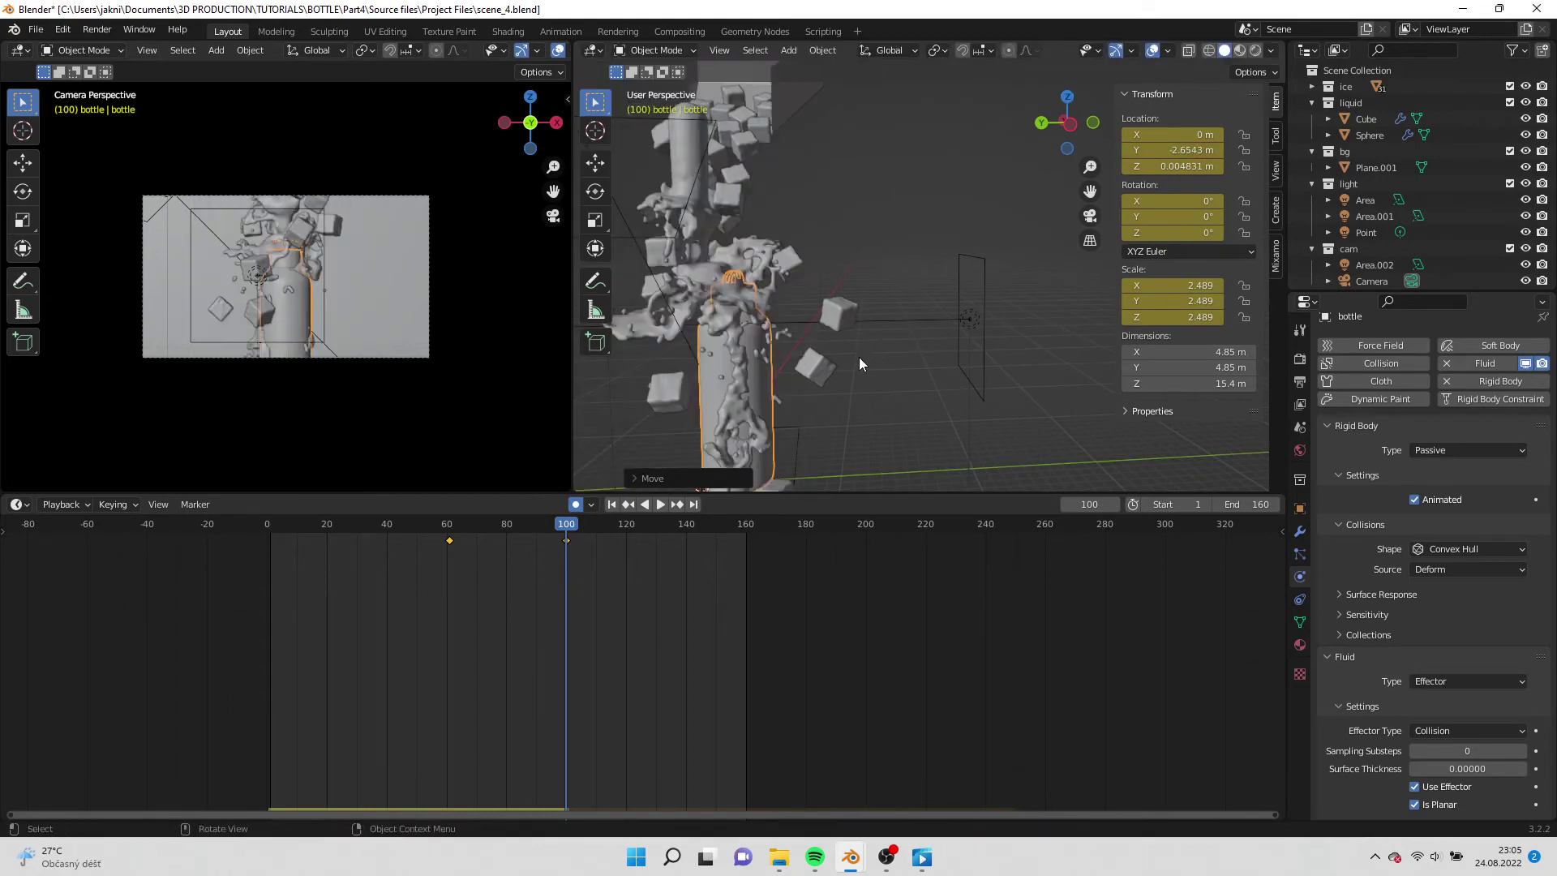
pyautogui.press('g')
pyautogui.press('y')
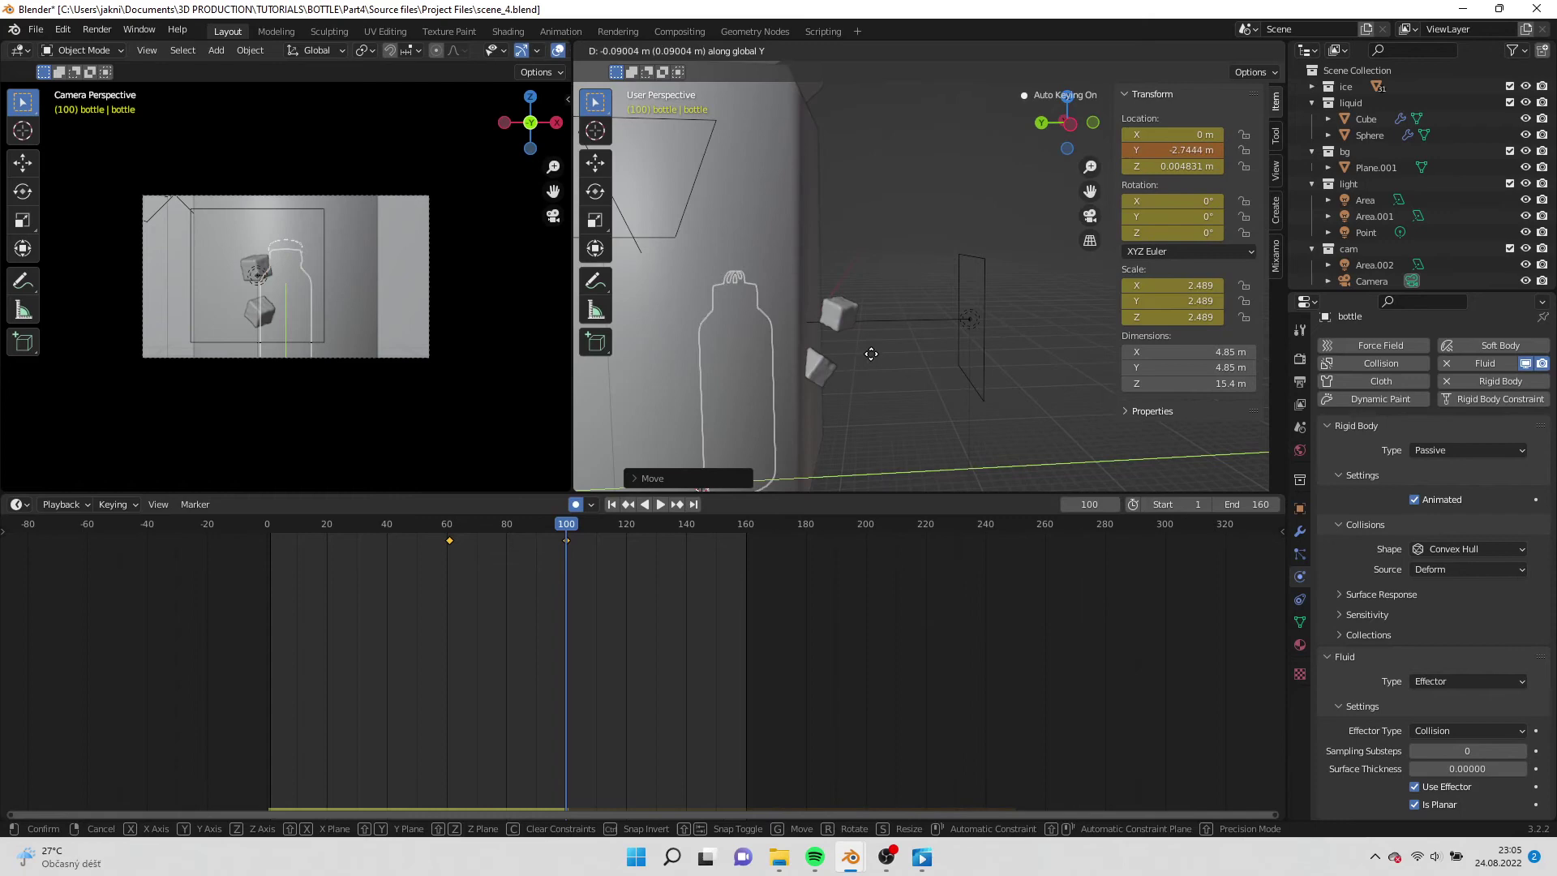
pyautogui.click(871, 354)
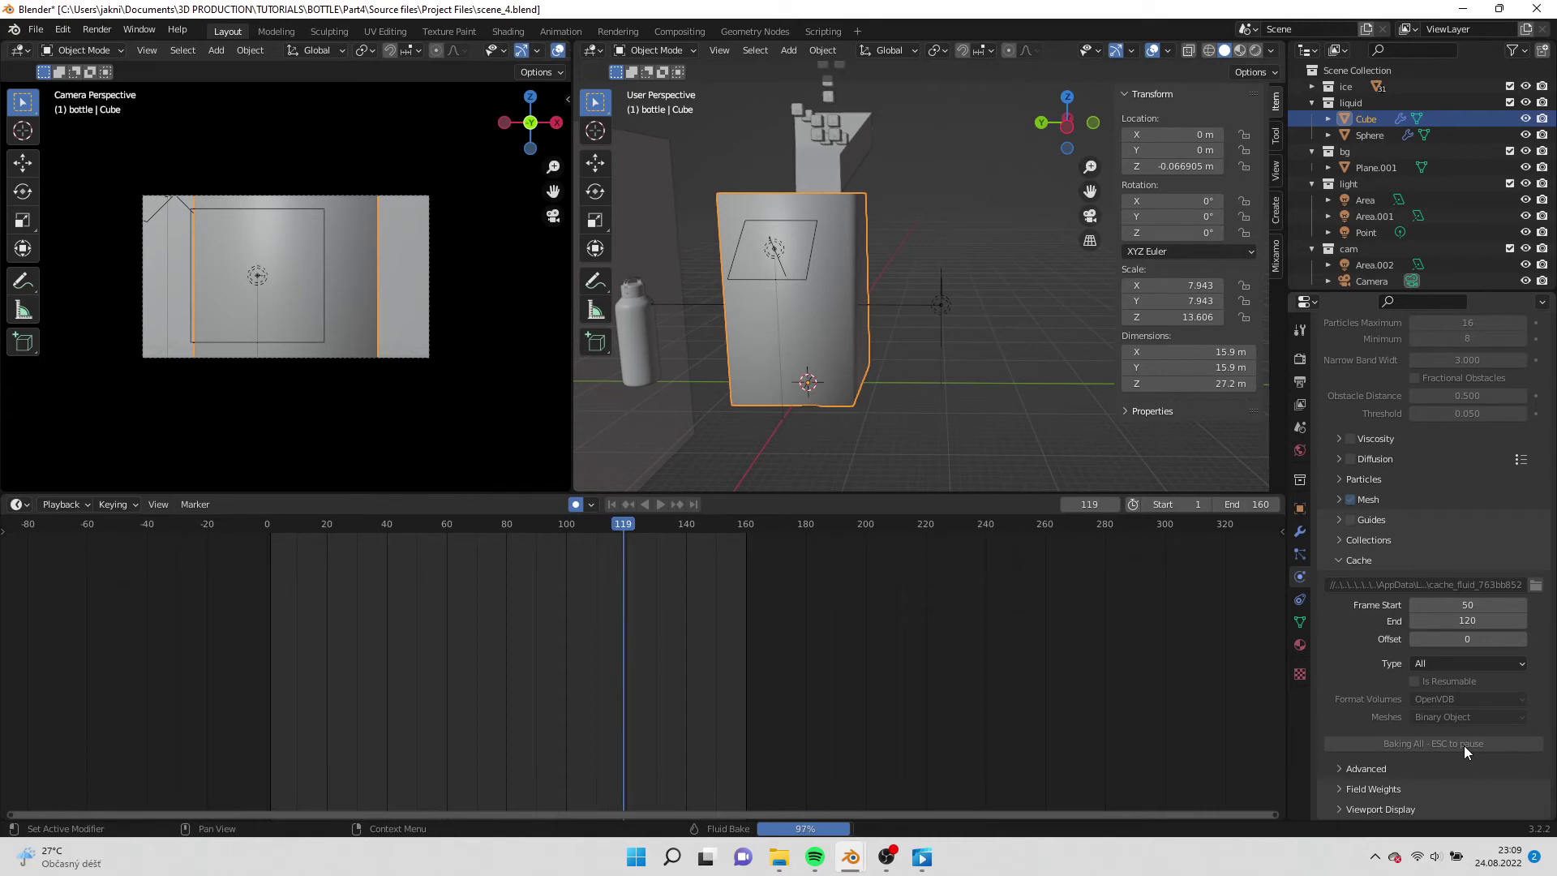
# Save the scene file and preview the baked splash in playback and in the rendered camera view.
pyautogui.hotkey('ctrl', 's')
pyautogui.click(659, 504)
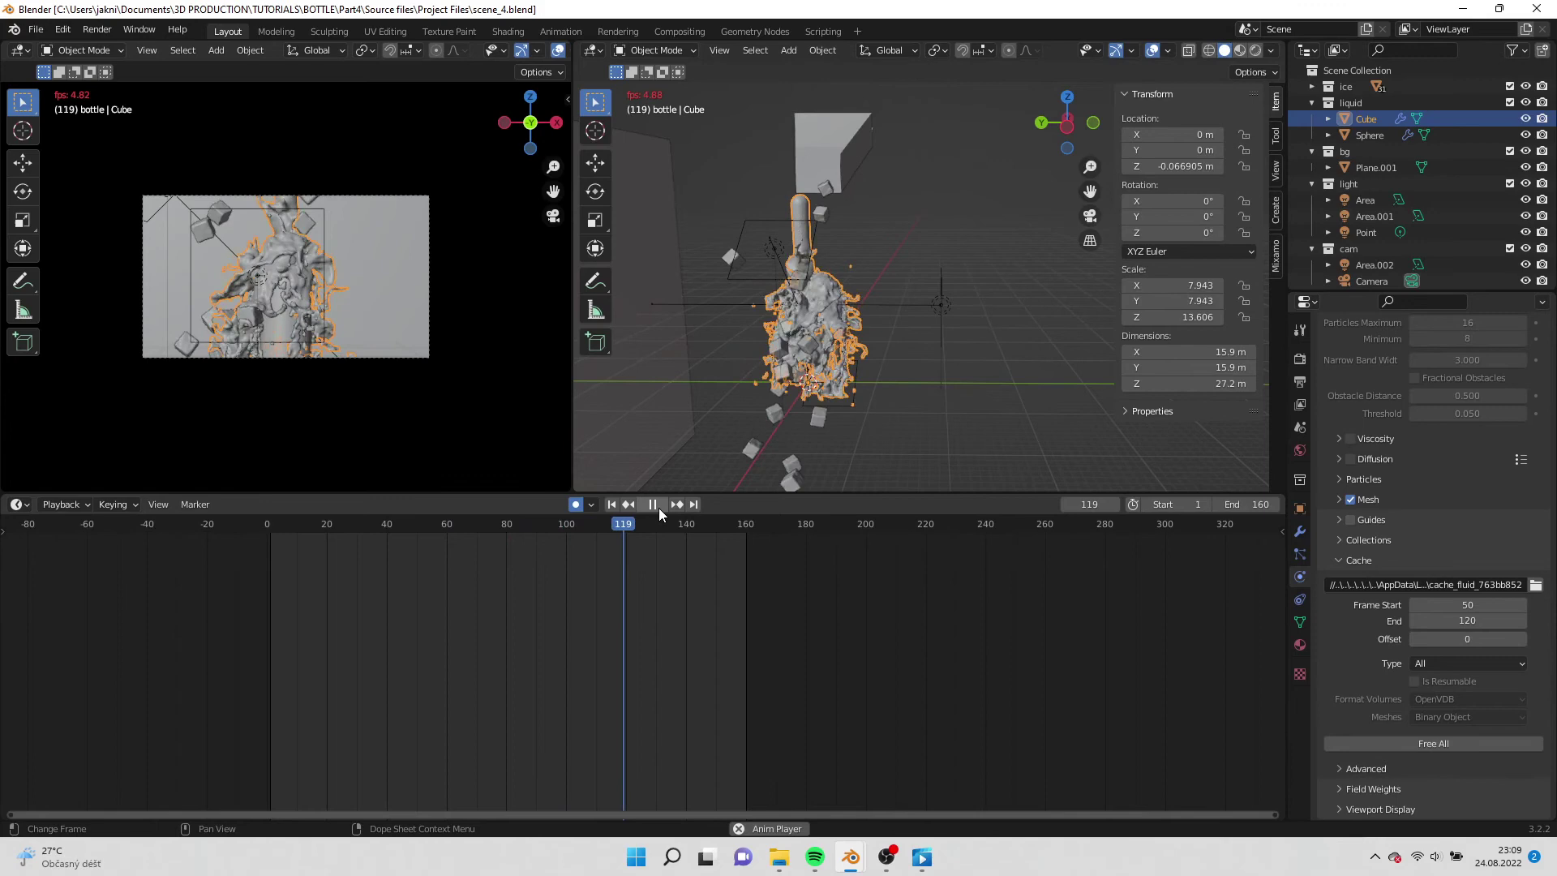
pyautogui.click(658, 508)
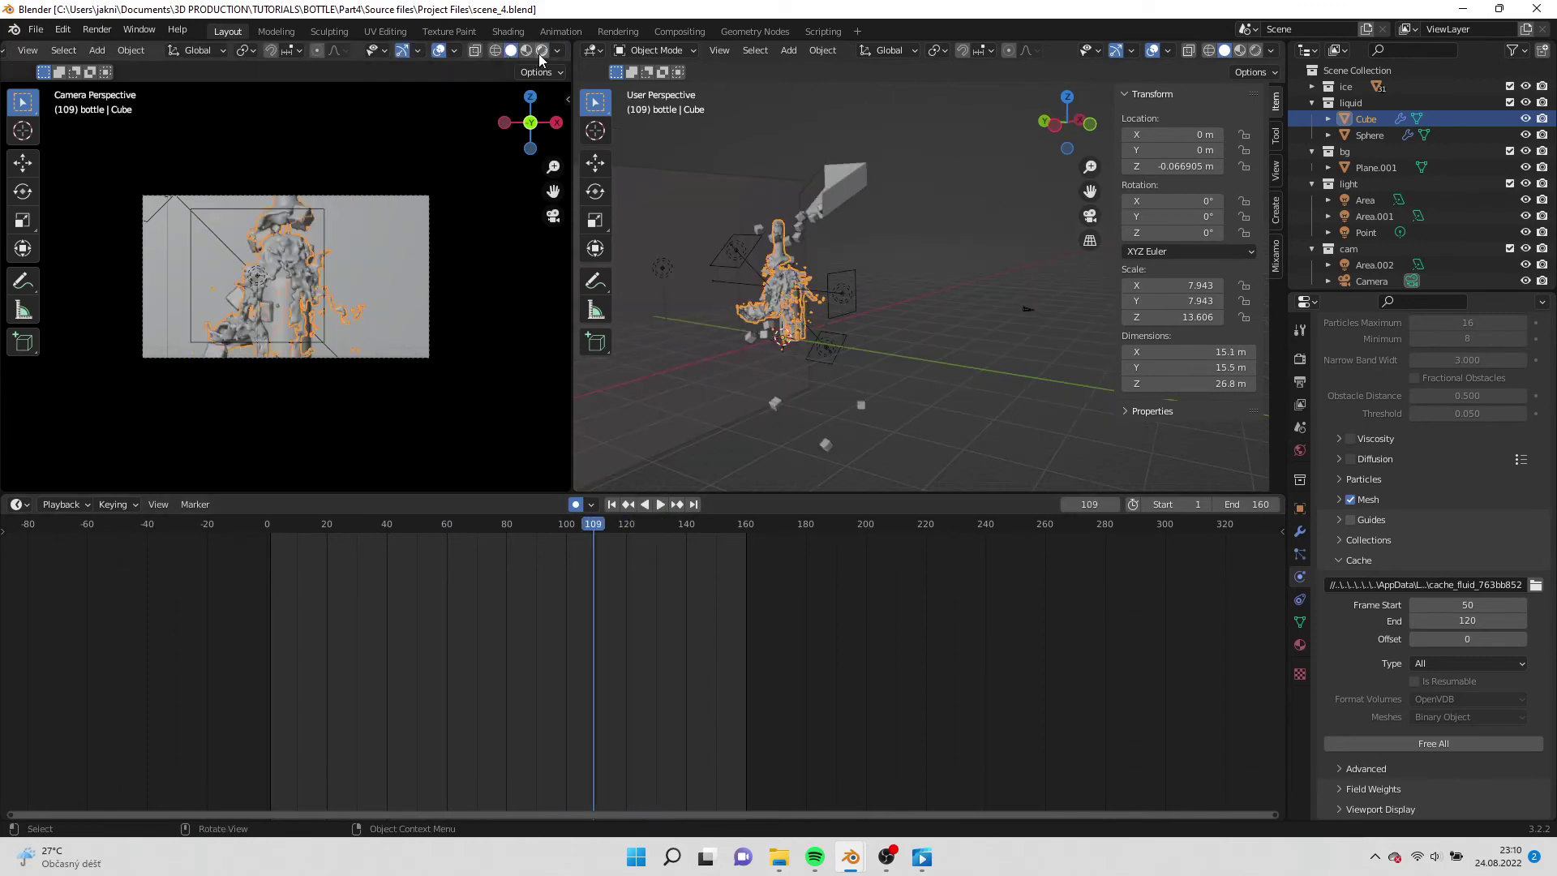
pyautogui.click(541, 52)
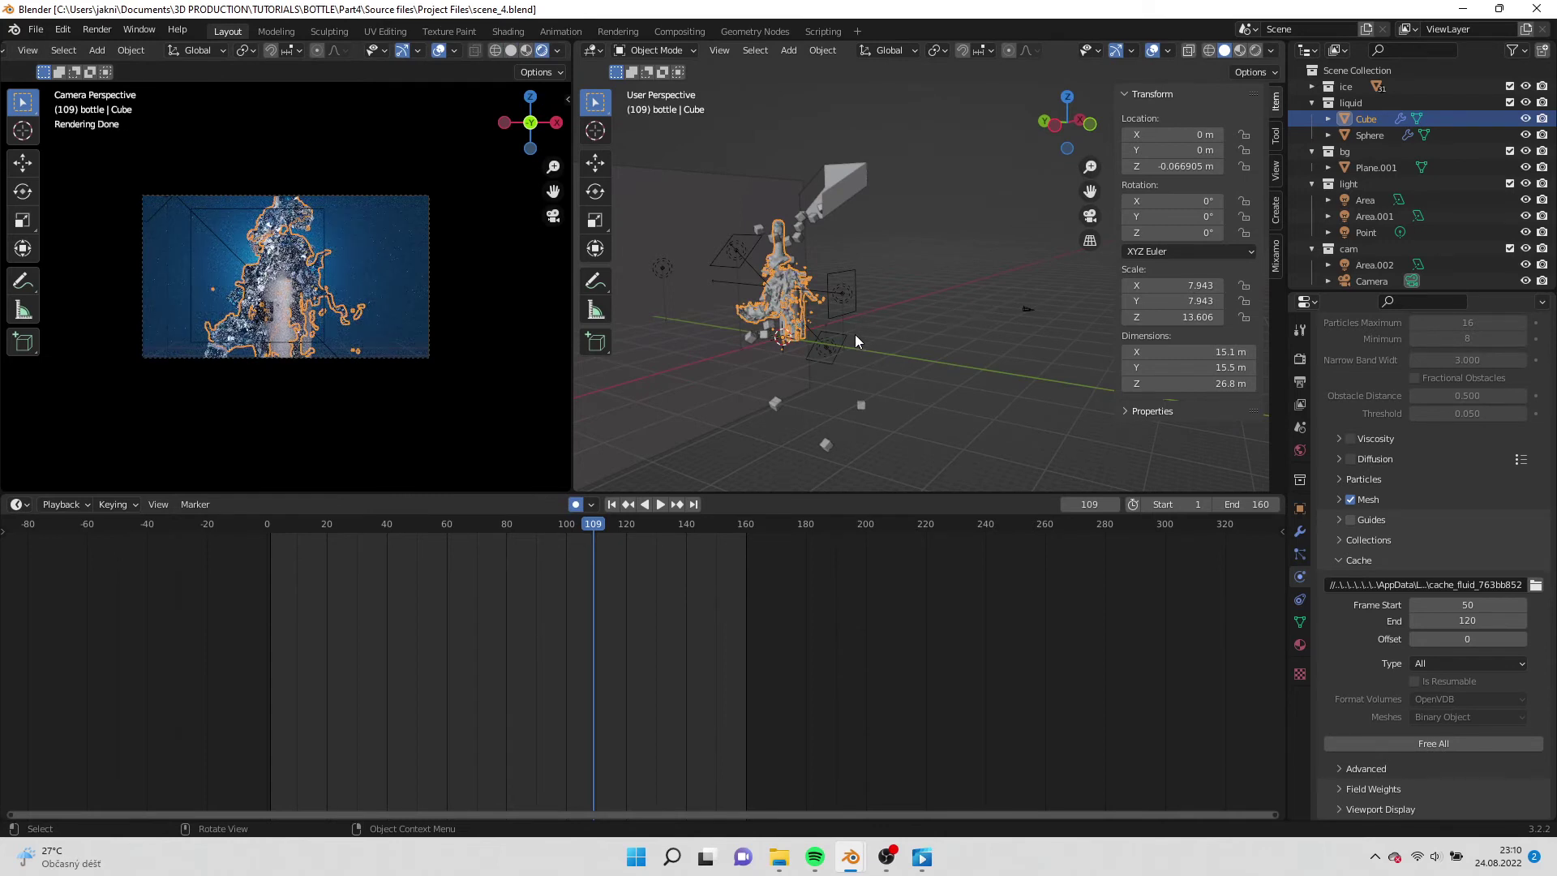
# At frame 81, move the camera along Y to about -49.2 m and lower it to about 10.2 m on Z.
pyautogui.scroll(4, 814, 318)
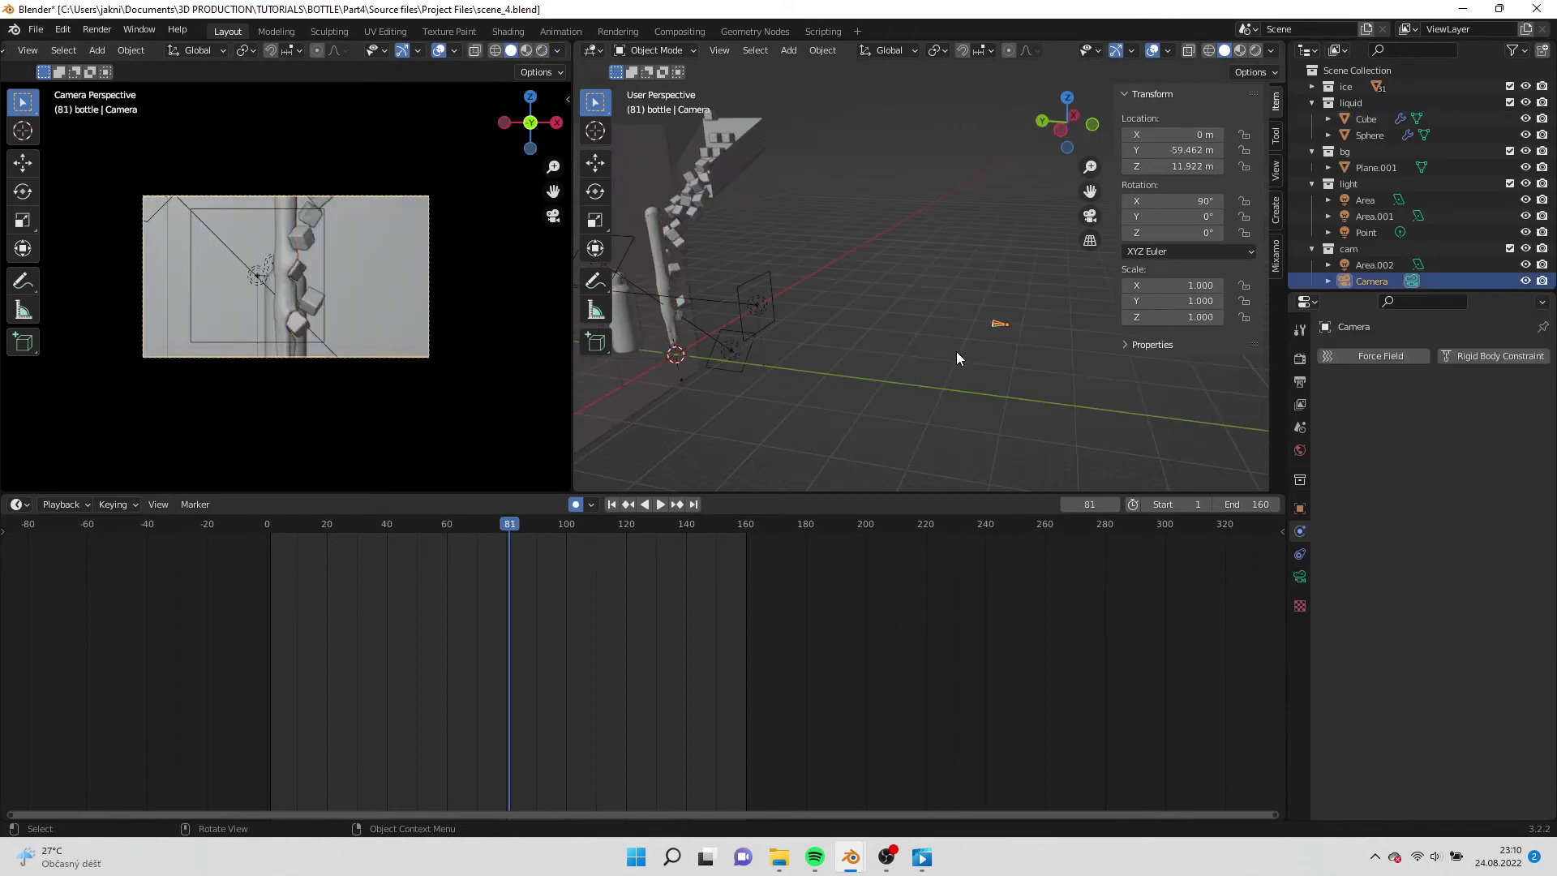
pyautogui.press('g')
pyautogui.press('y')
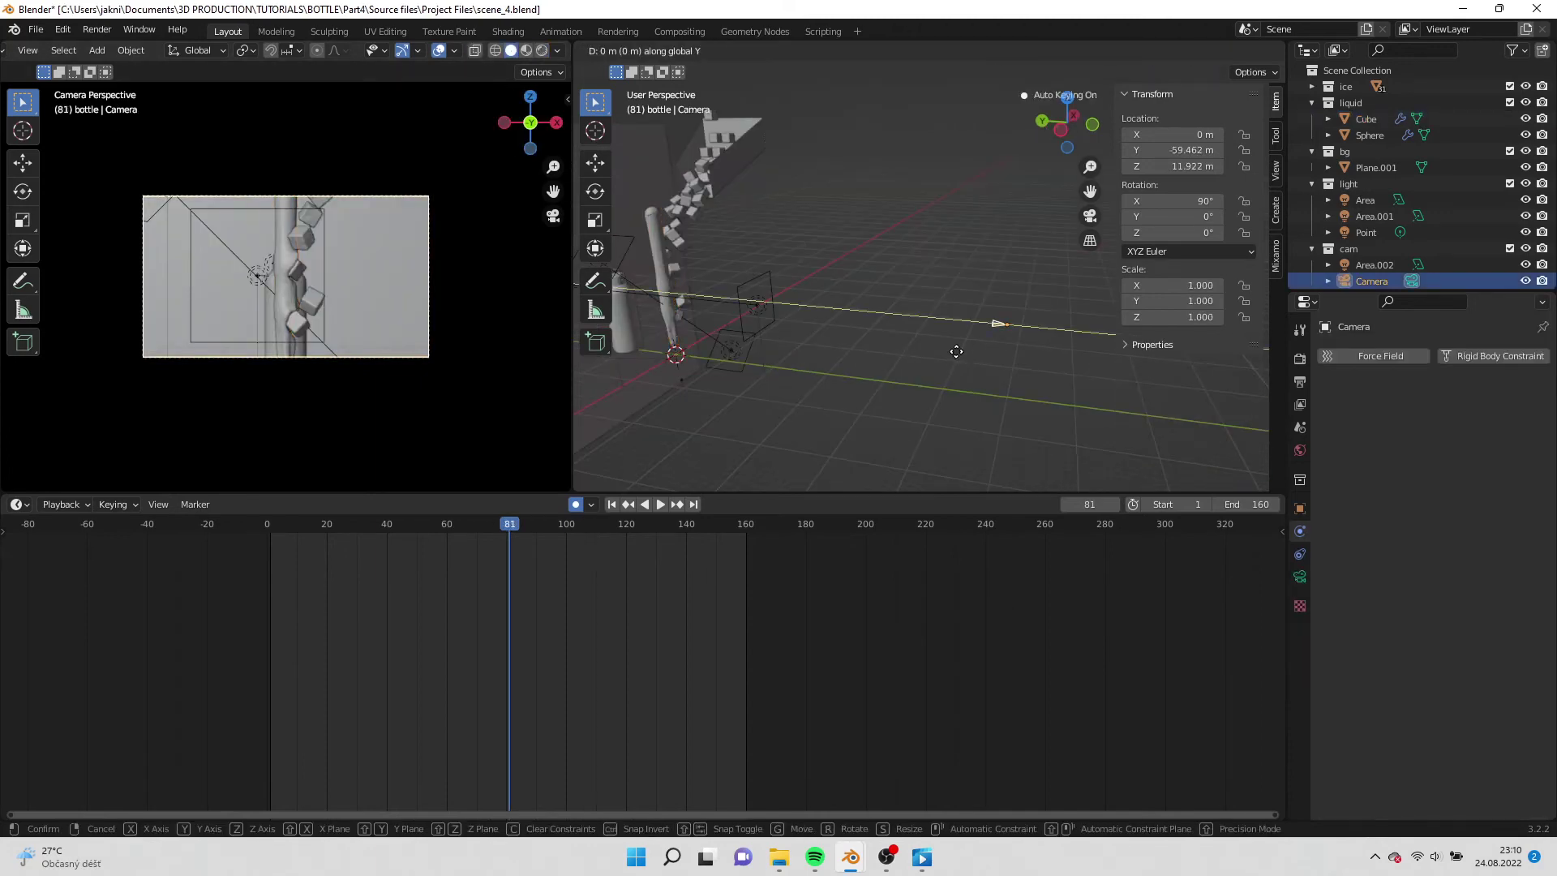
pyautogui.click(901, 345)
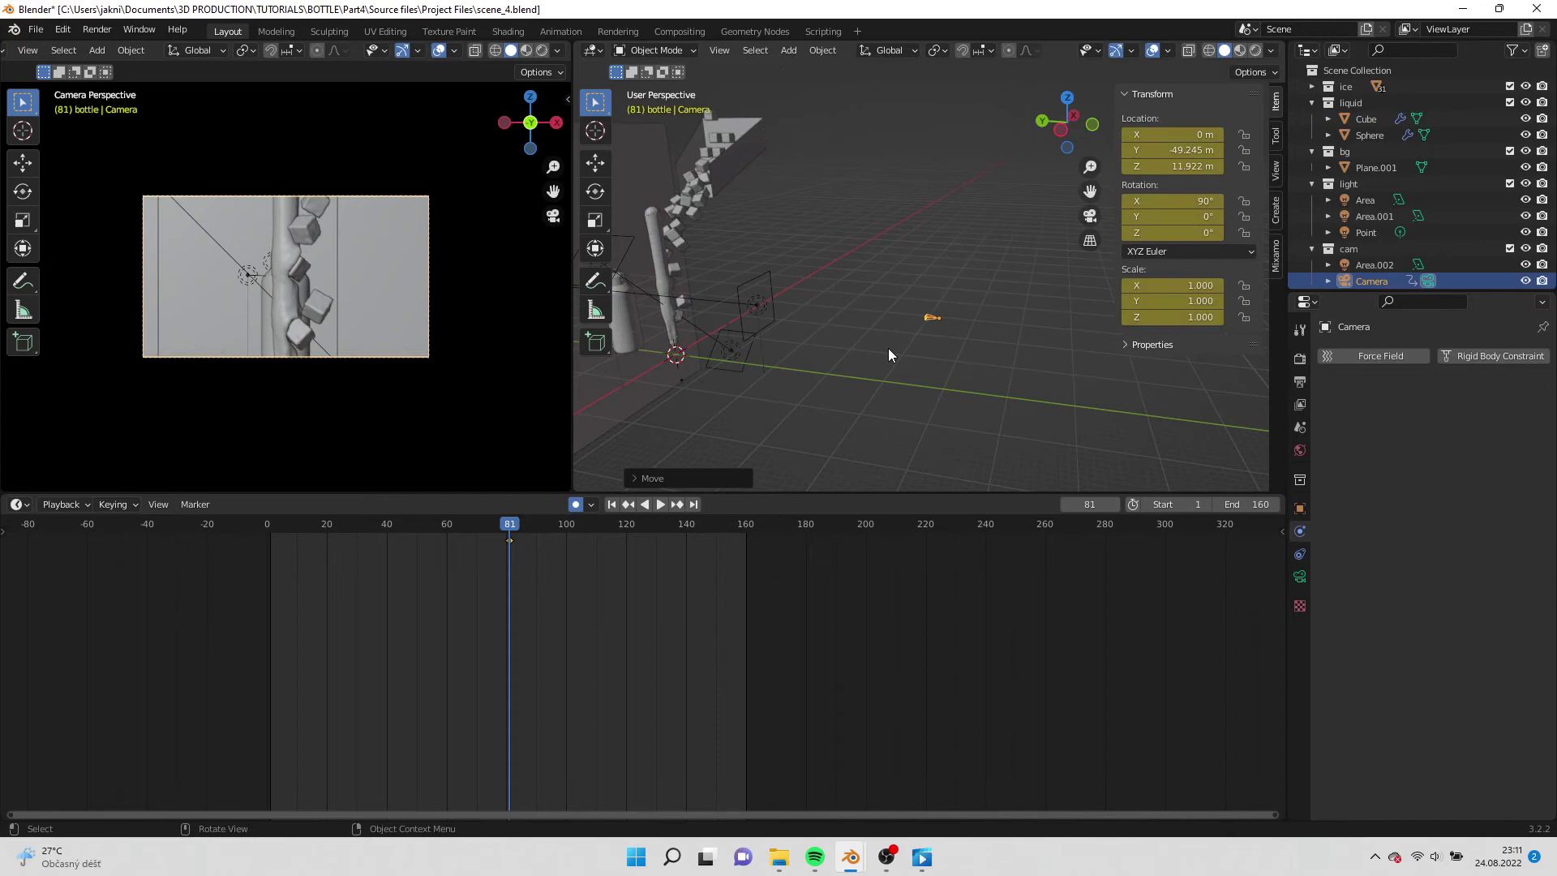
pyautogui.press('g')
pyautogui.press('z')
pyautogui.click(889, 358)
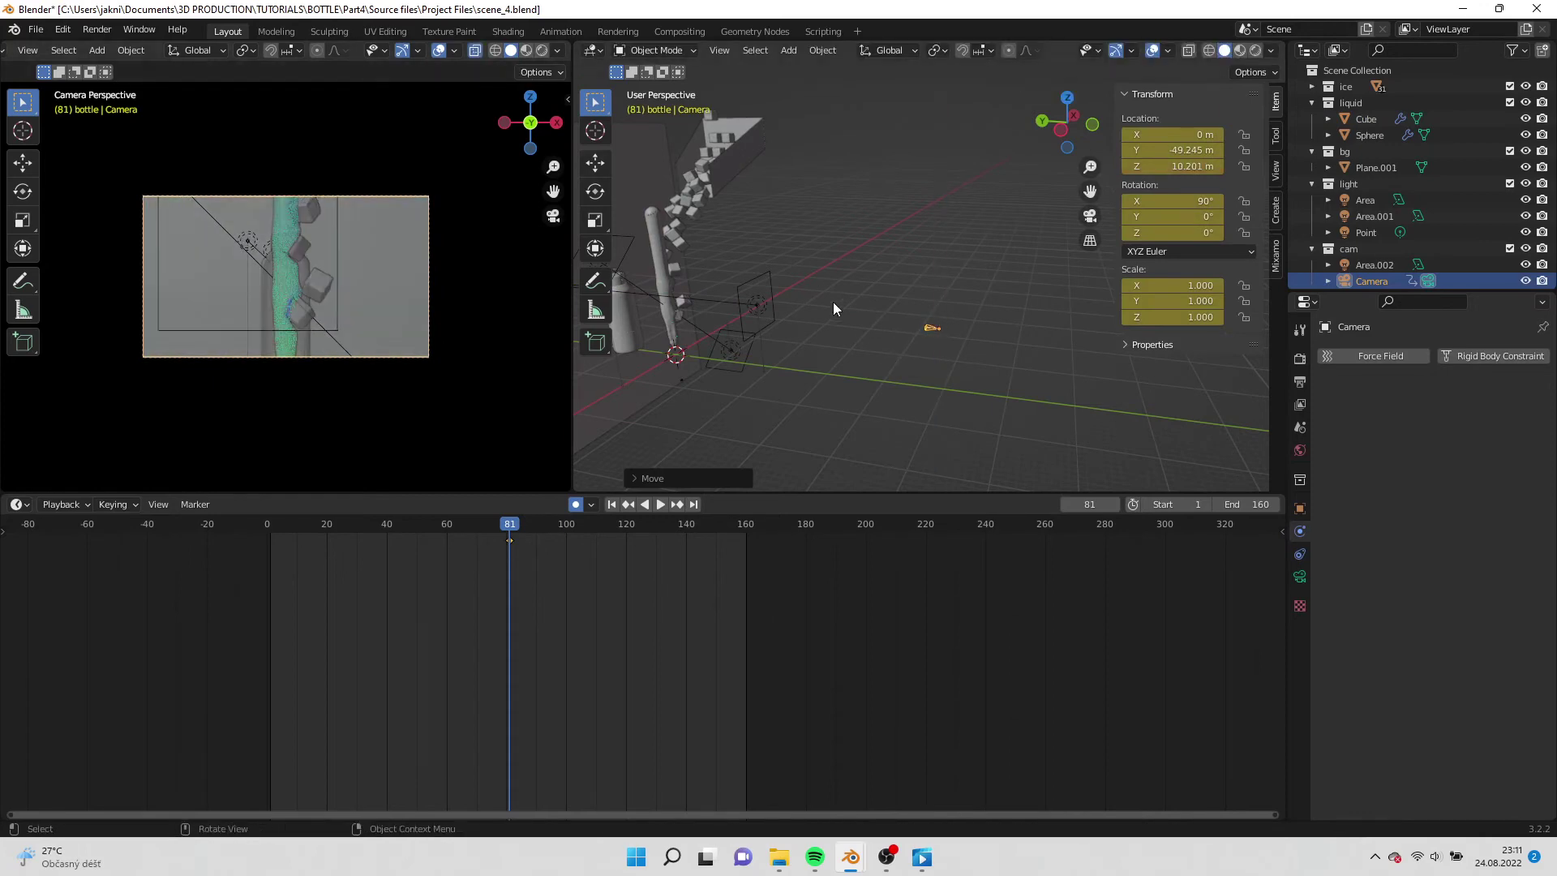
# Nudge the camera along Y to about -49.0 m at frame 81, and advance the timeline to frame 121.
pyautogui.moveTo(840, 316); pyautogui.dragTo(306, 313, button='middle')
pyautogui.scroll(3, 305, 313)
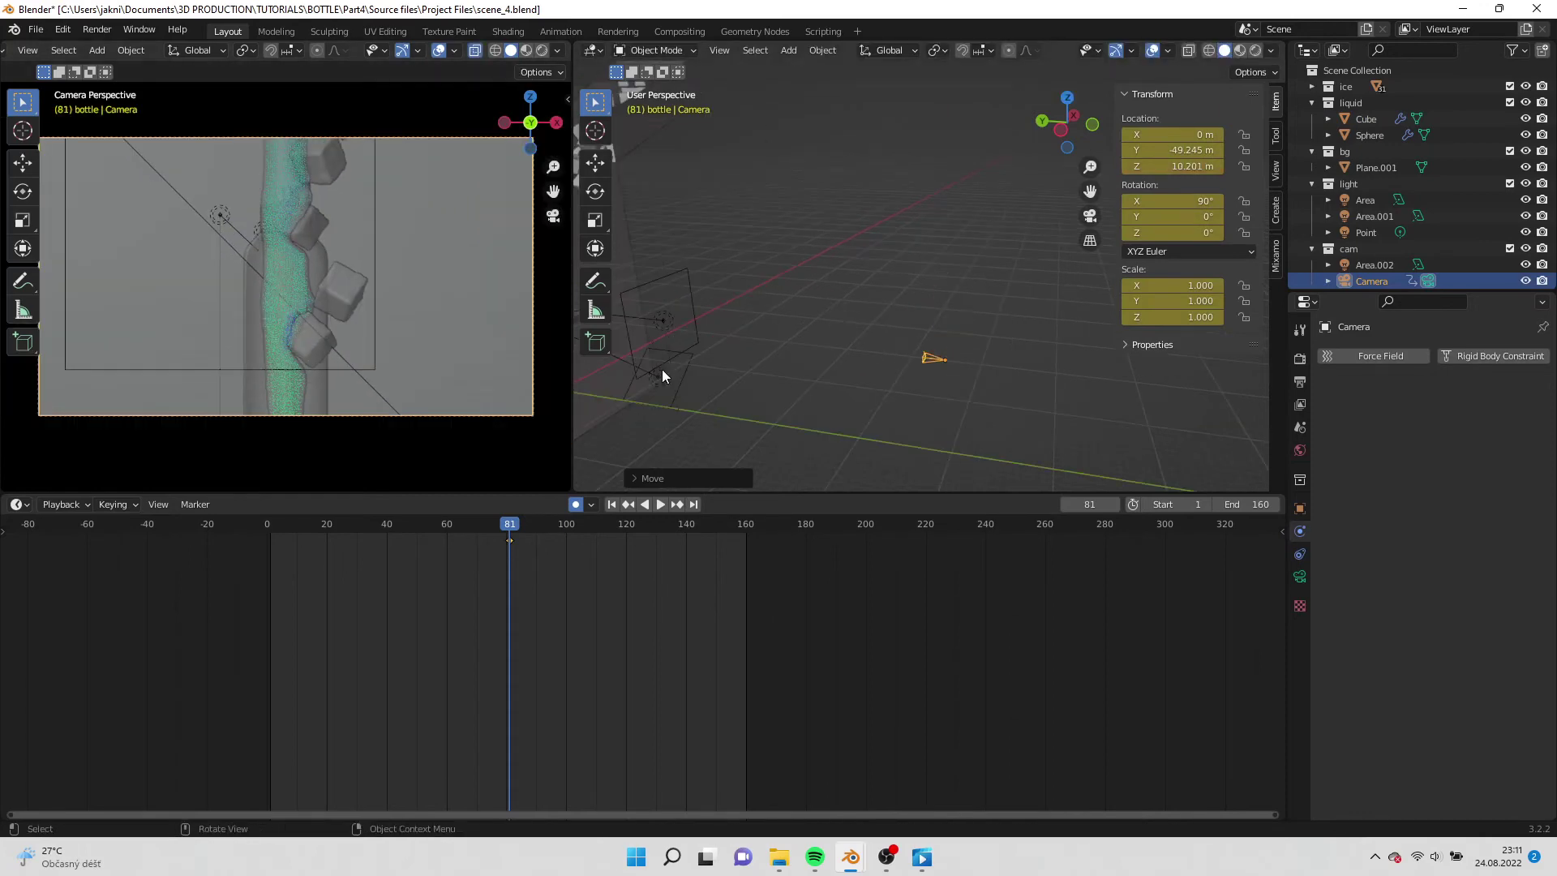
pyautogui.press('g')
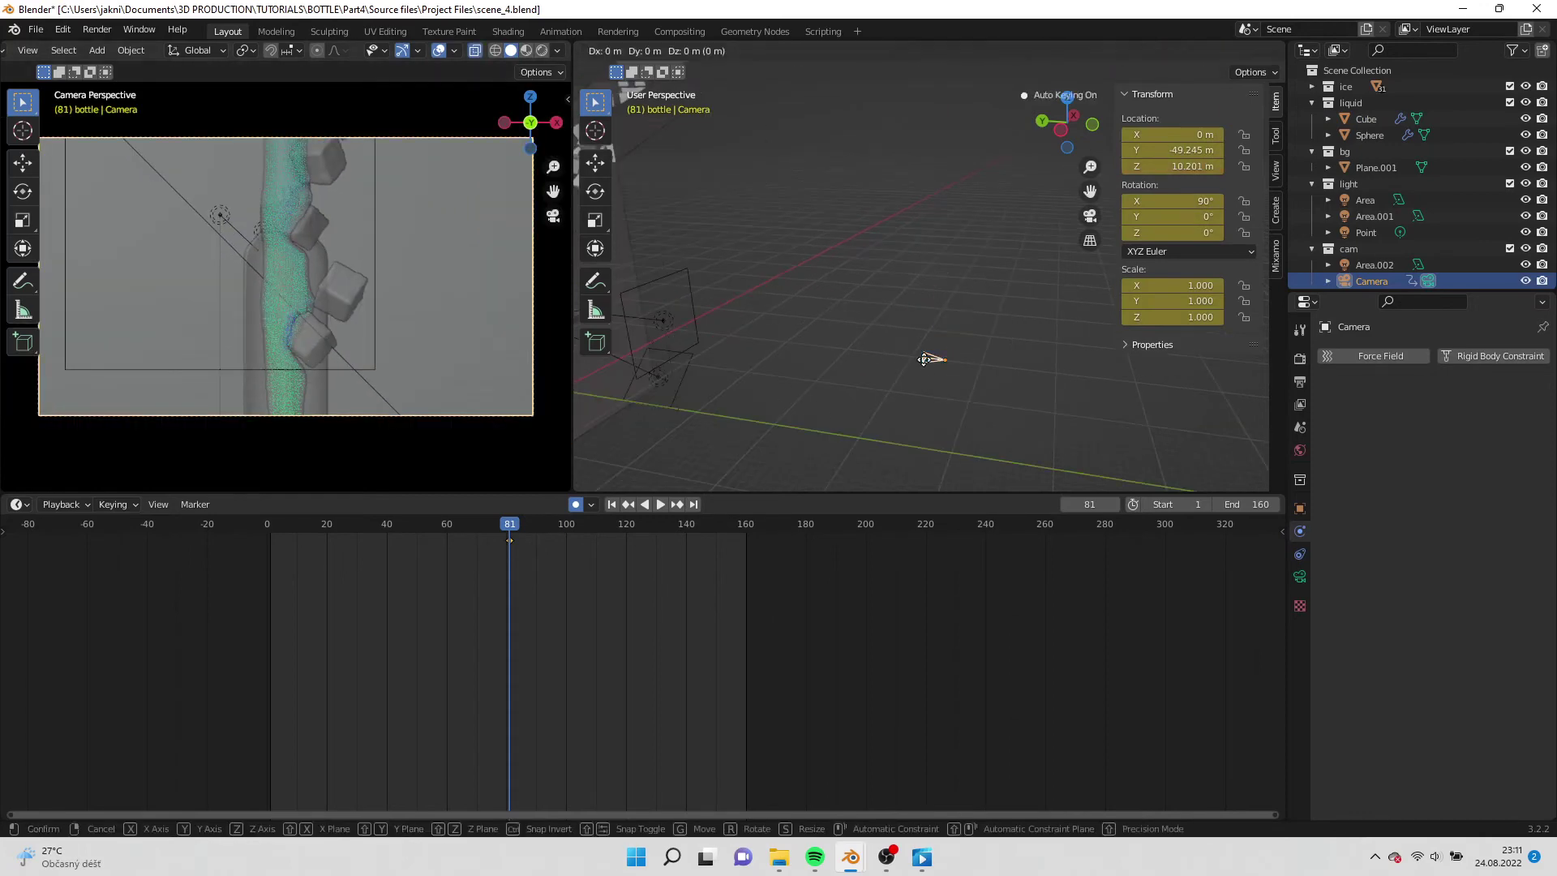
pyautogui.press('y')
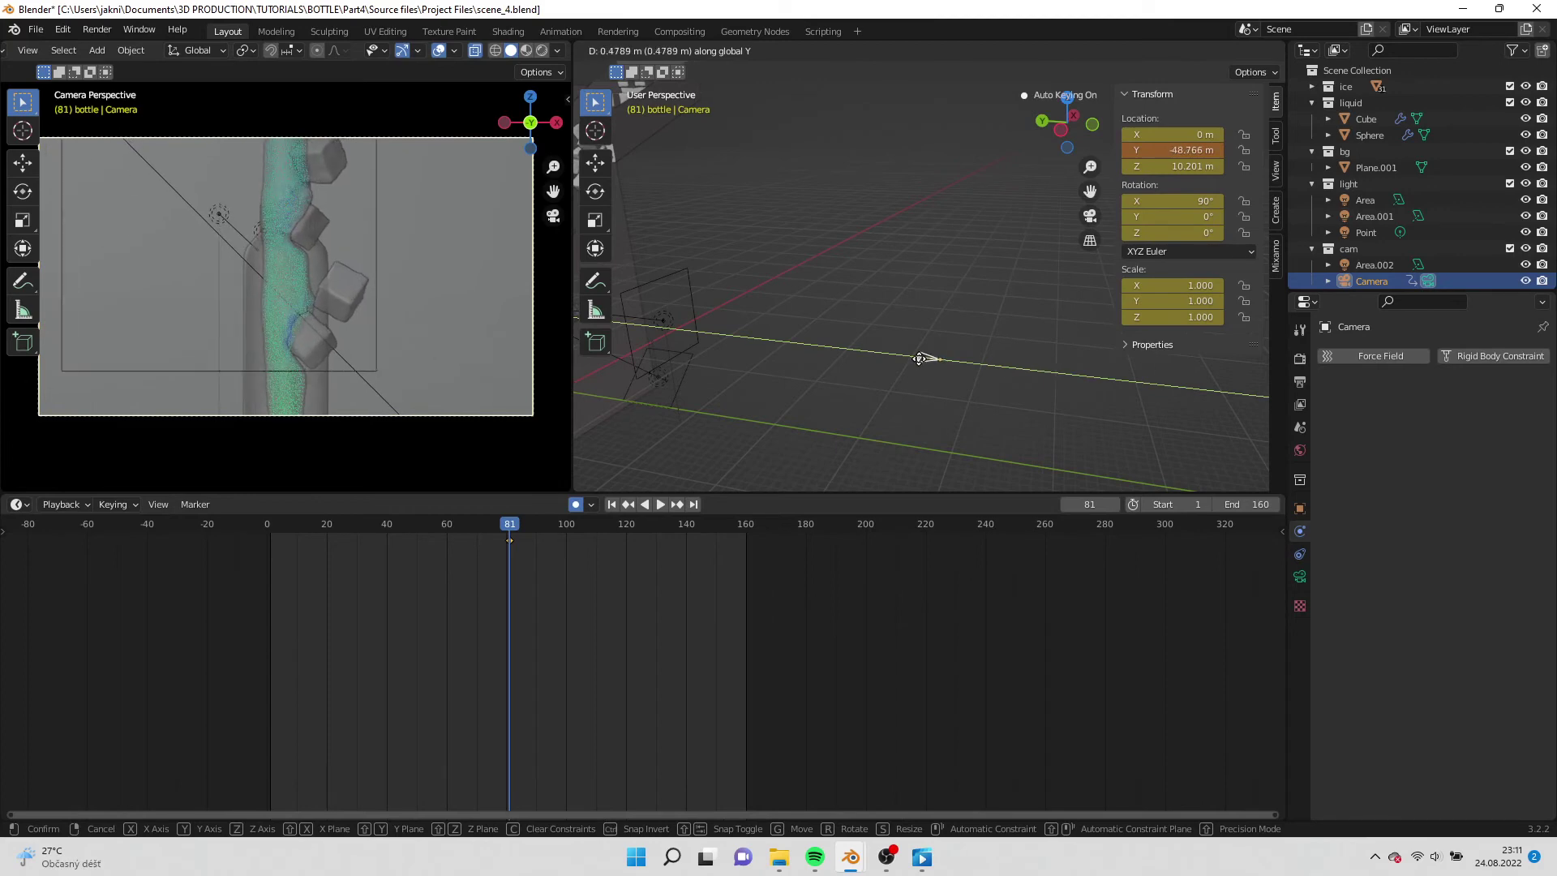
pyautogui.click(919, 358)
pyautogui.click(627, 528)
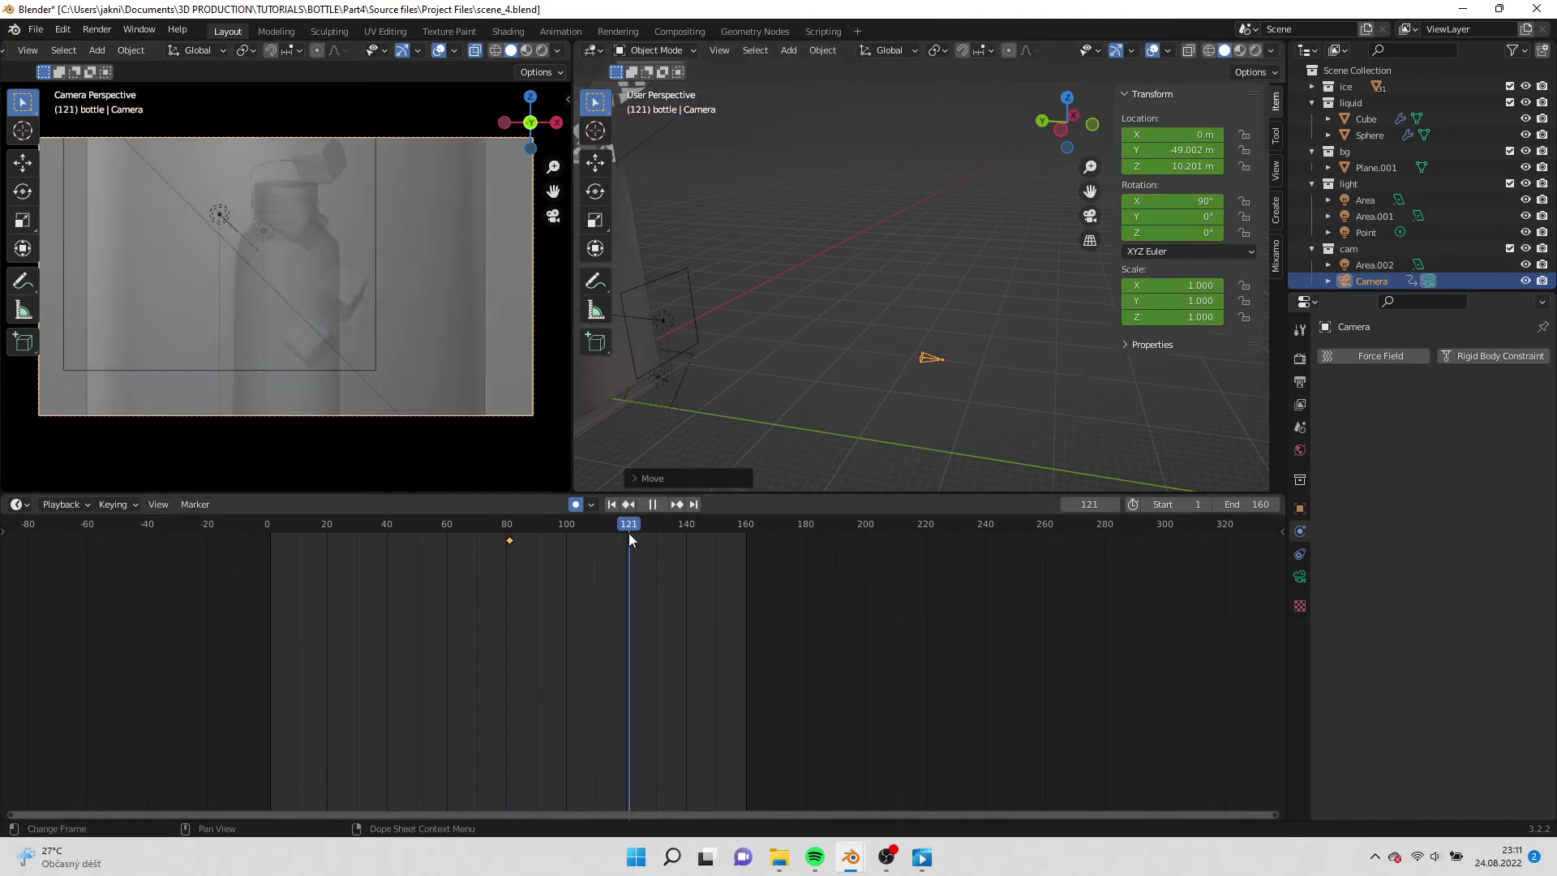
# At frame 120, move the camera along Y to about -61 m so it pulls back from the bottle.
pyautogui.press('g')
pyautogui.press('y')
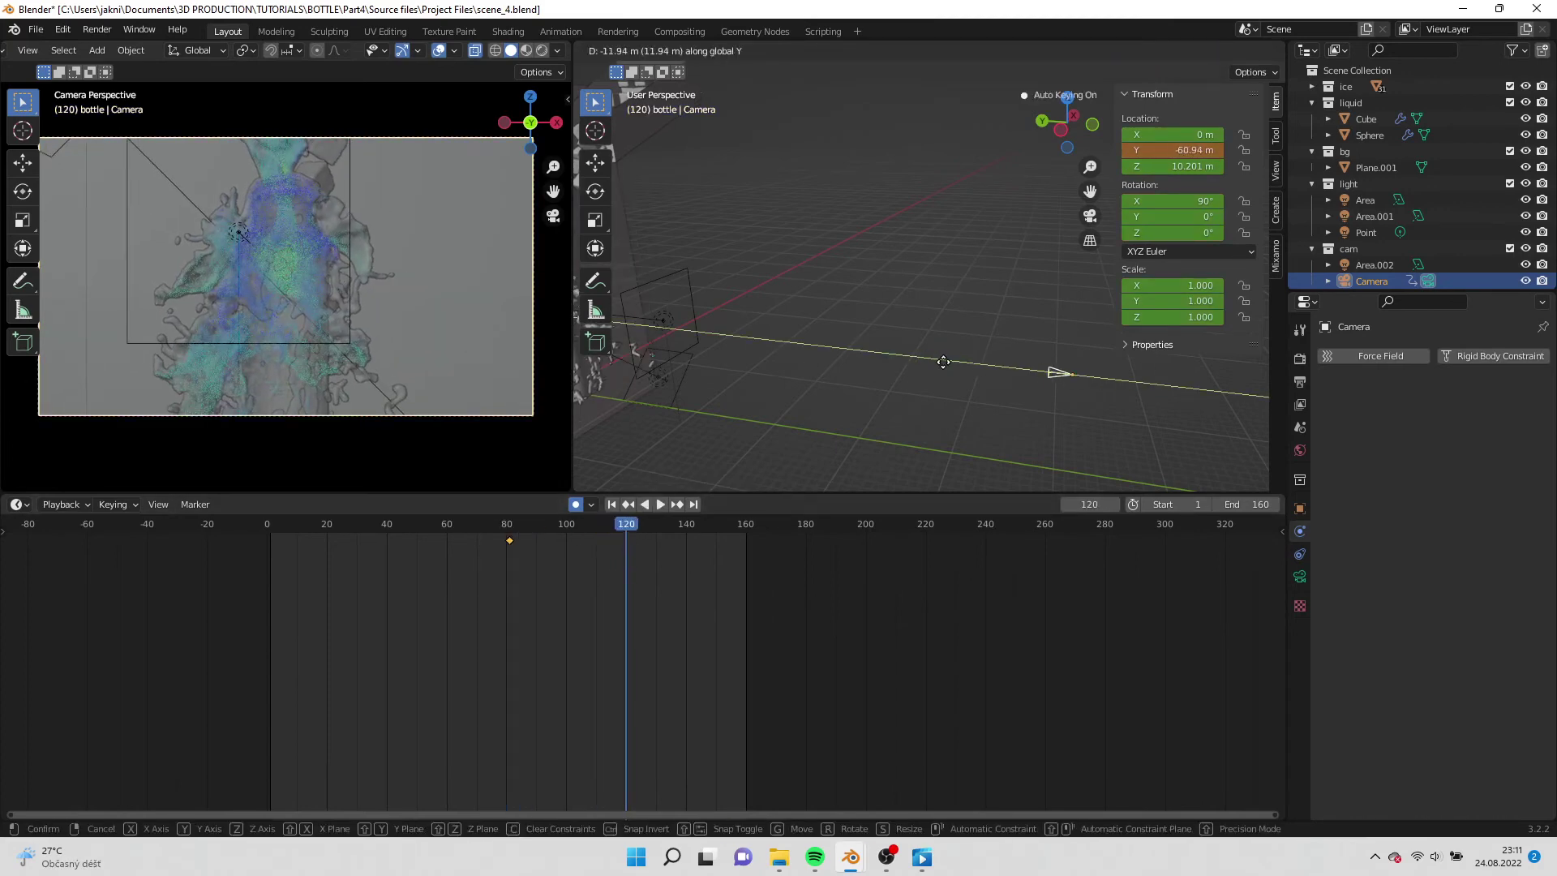
pyautogui.click(941, 381)
# Play back the animation from several frames to review the camera pull-back against the splash.
pyautogui.click(645, 504)
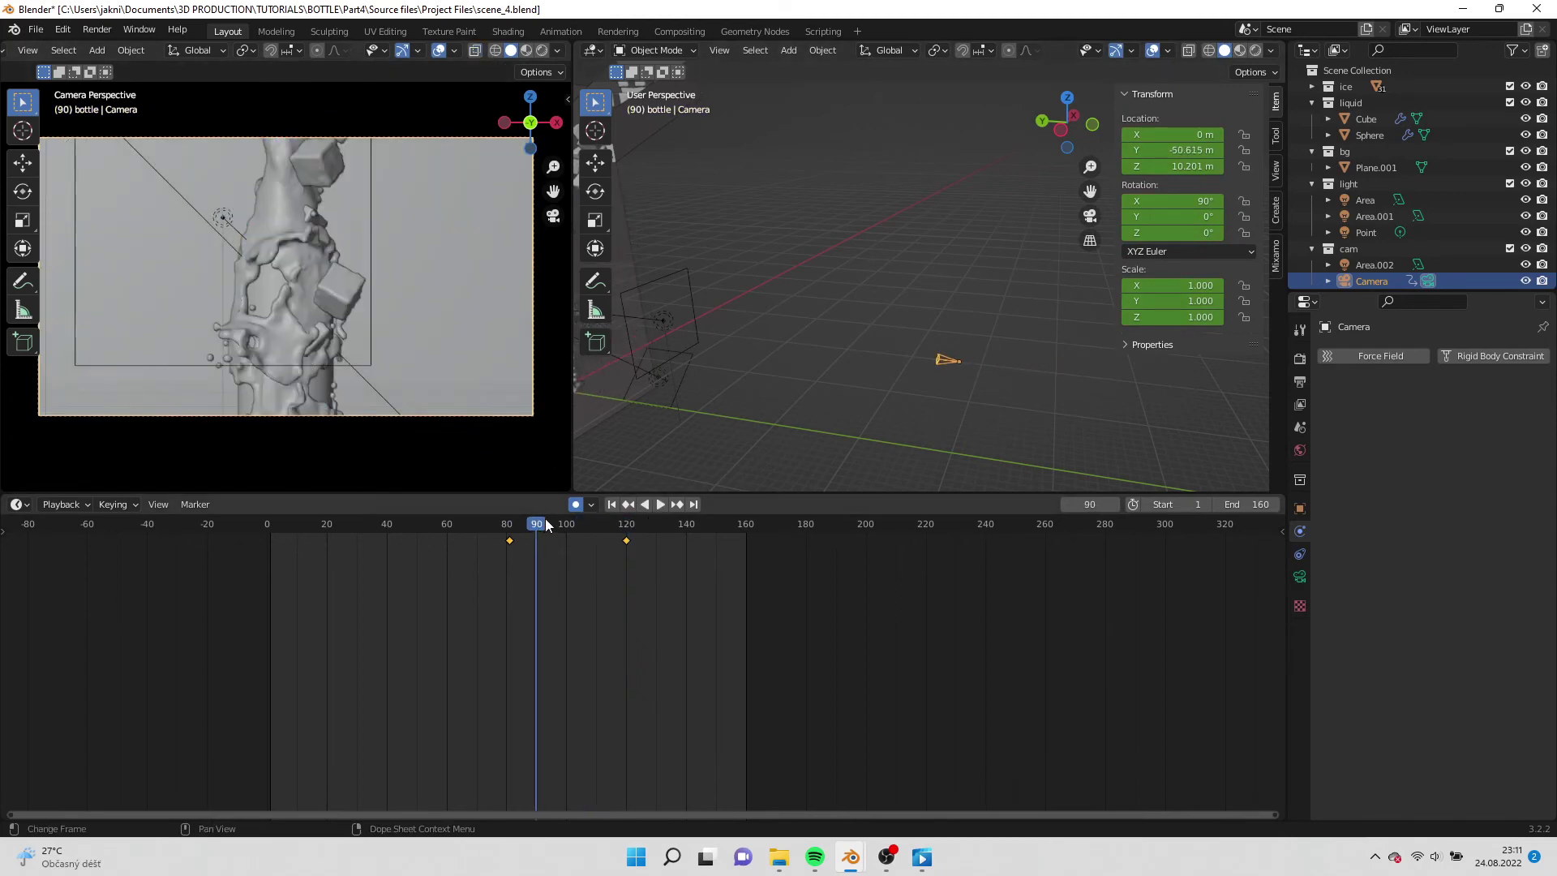
pyautogui.click(661, 505)
pyautogui.click(663, 506)
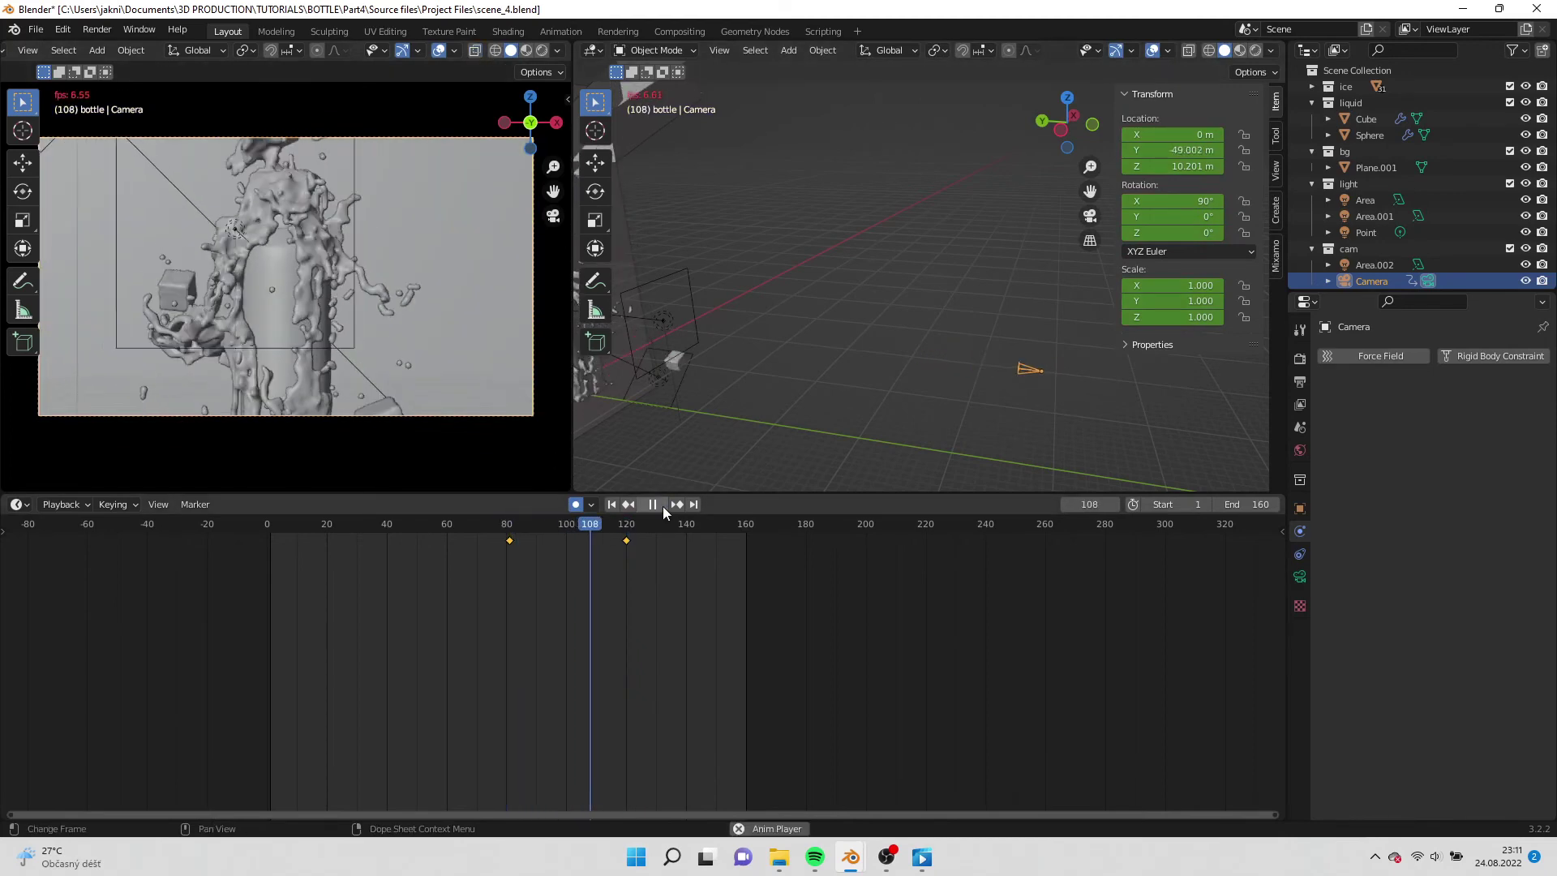
pyautogui.click(663, 507)
pyautogui.moveTo(610, 524); pyautogui.dragTo(270, 524)
pyautogui.click(661, 505)
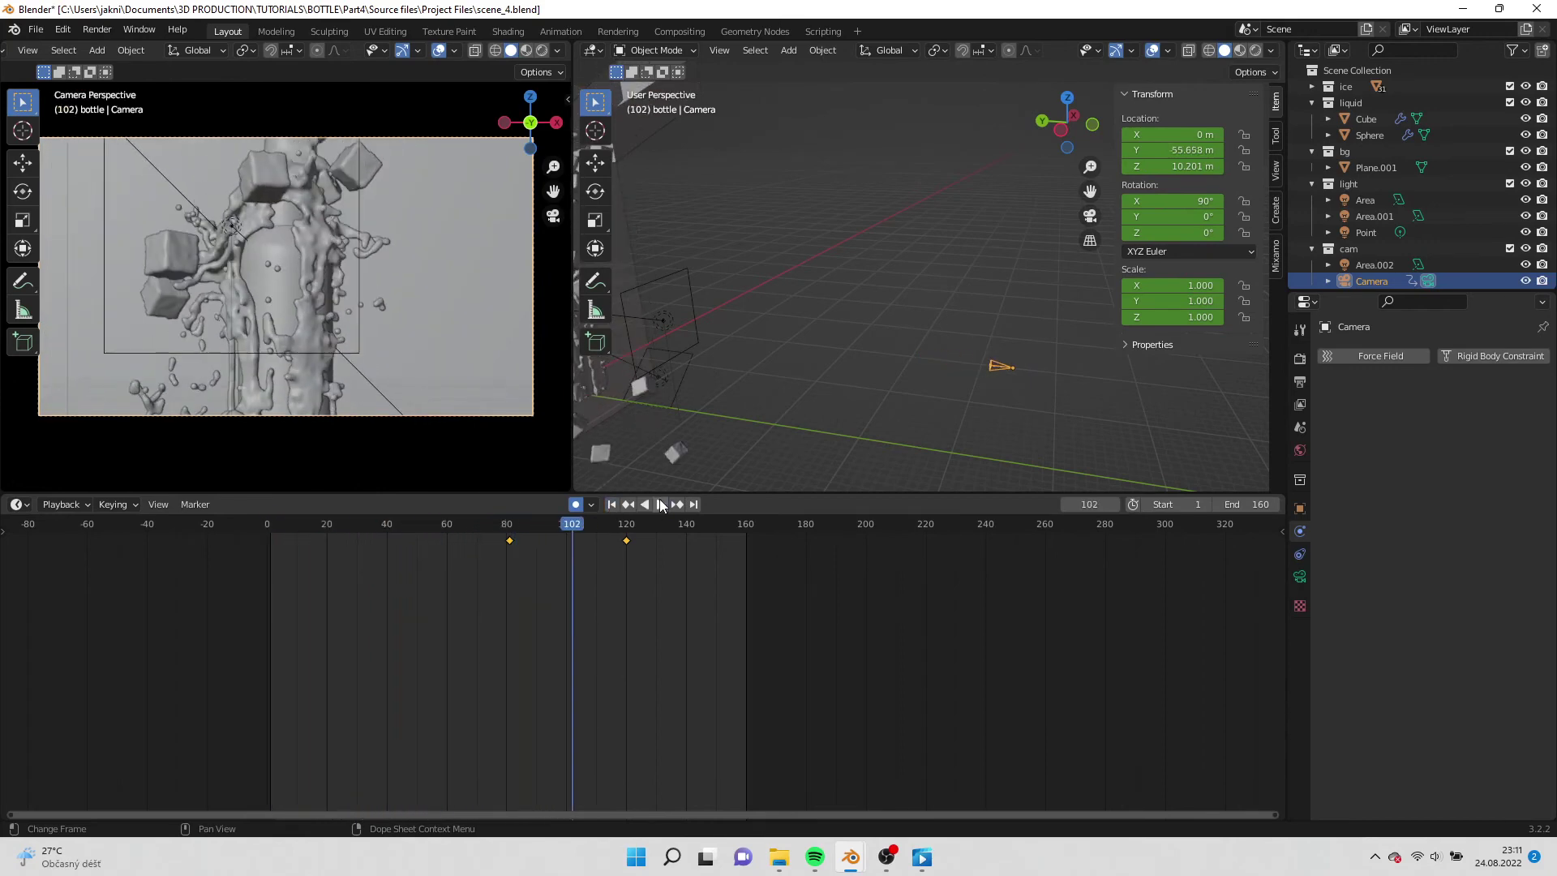
pyautogui.click(661, 505)
# Apply smooth shading to the liquid domain mesh and advance to frame 106.
pyautogui.click(315, 243)
pyautogui.rightClick(315, 241)
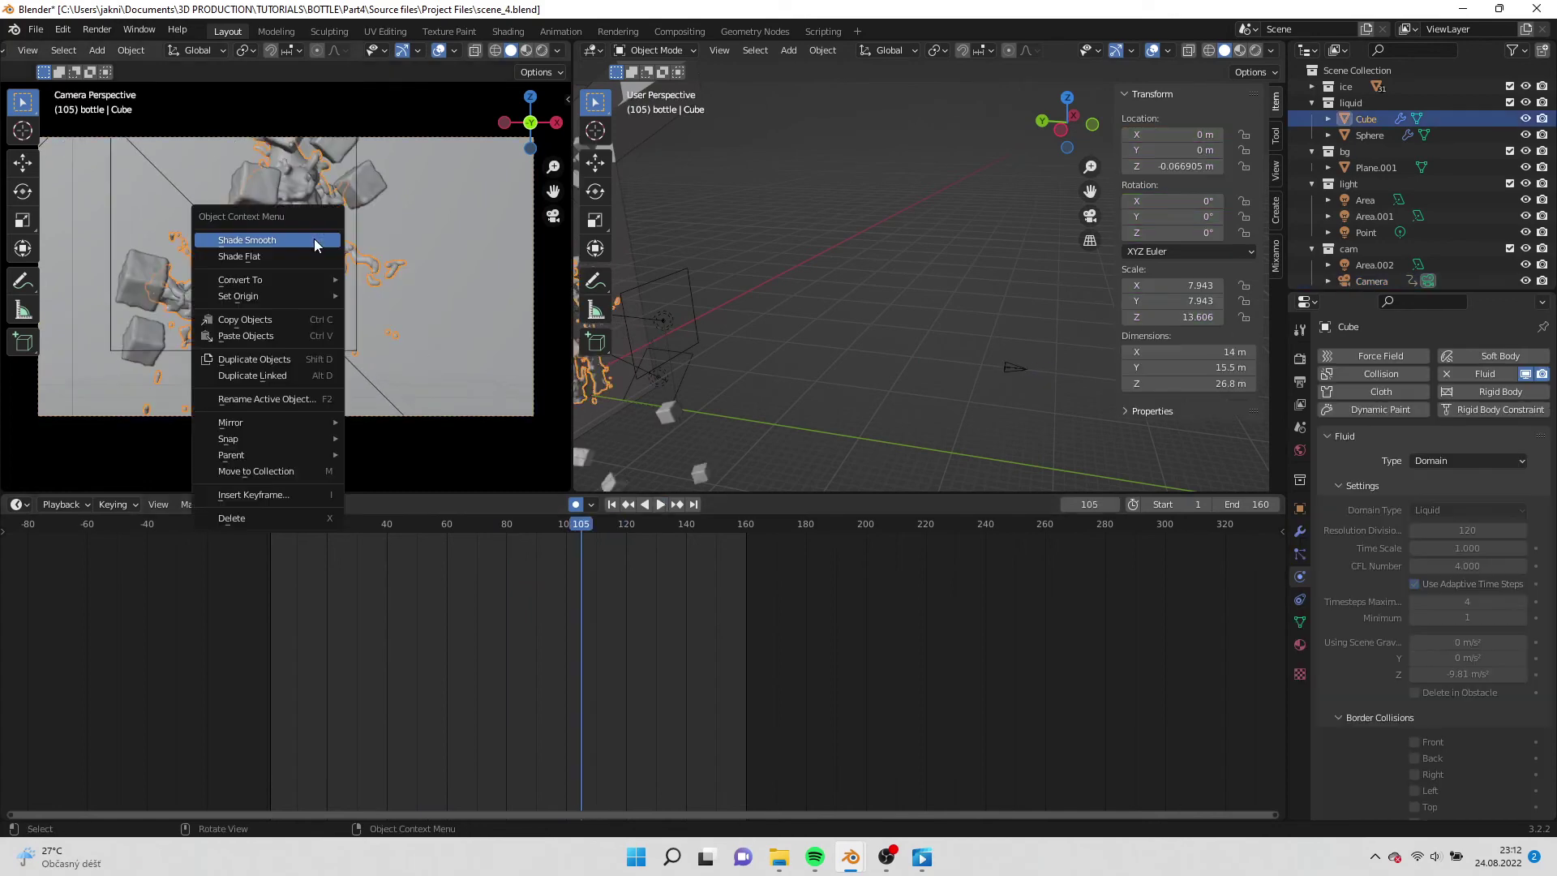
pyautogui.click(315, 245)
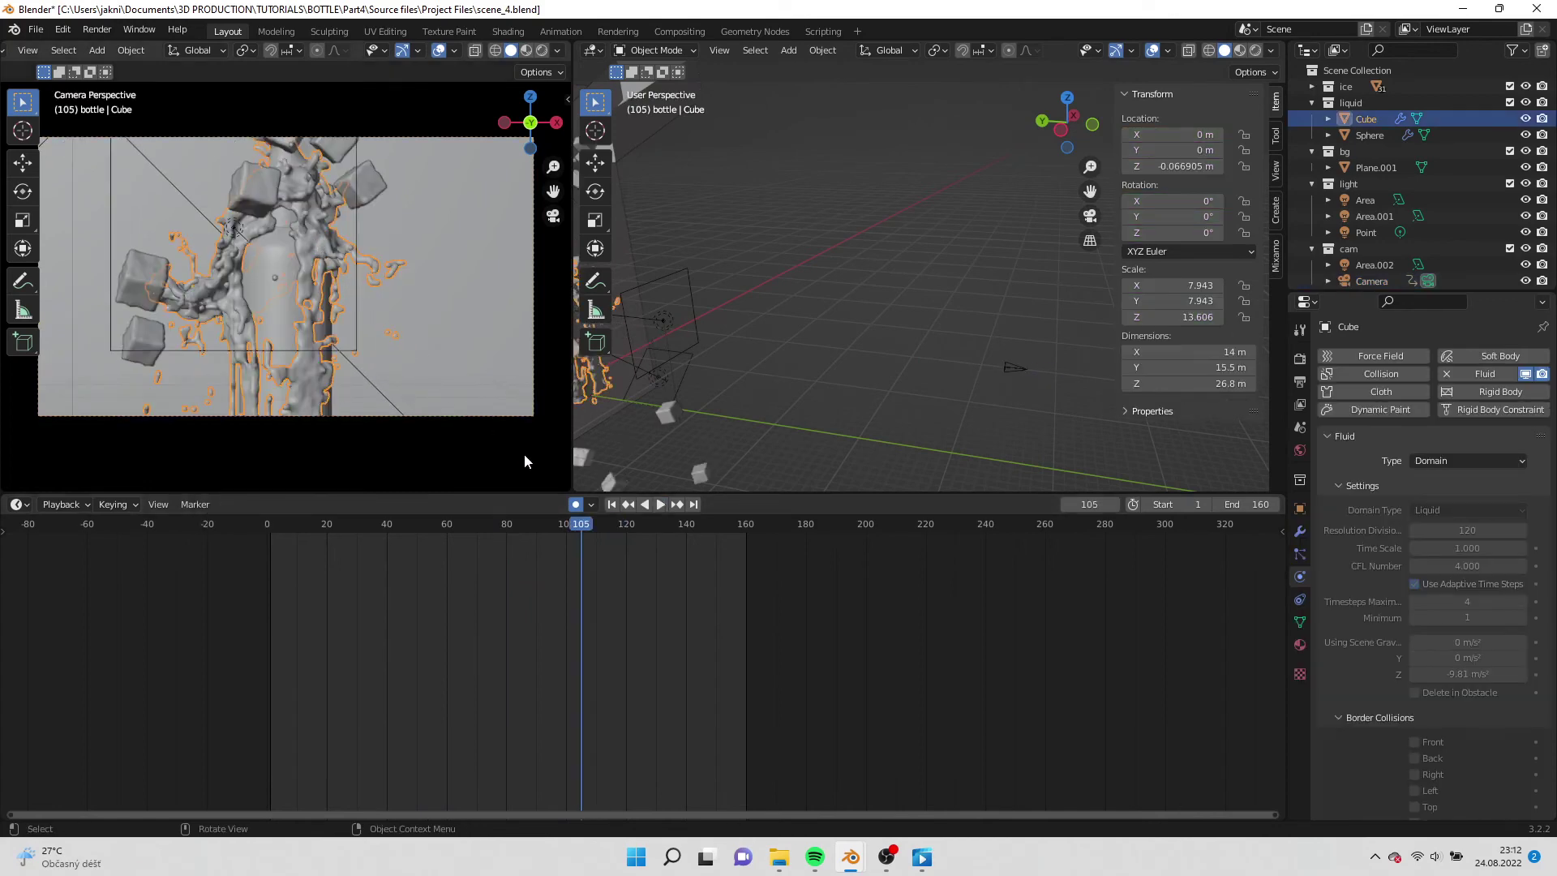
pyautogui.press('Right')
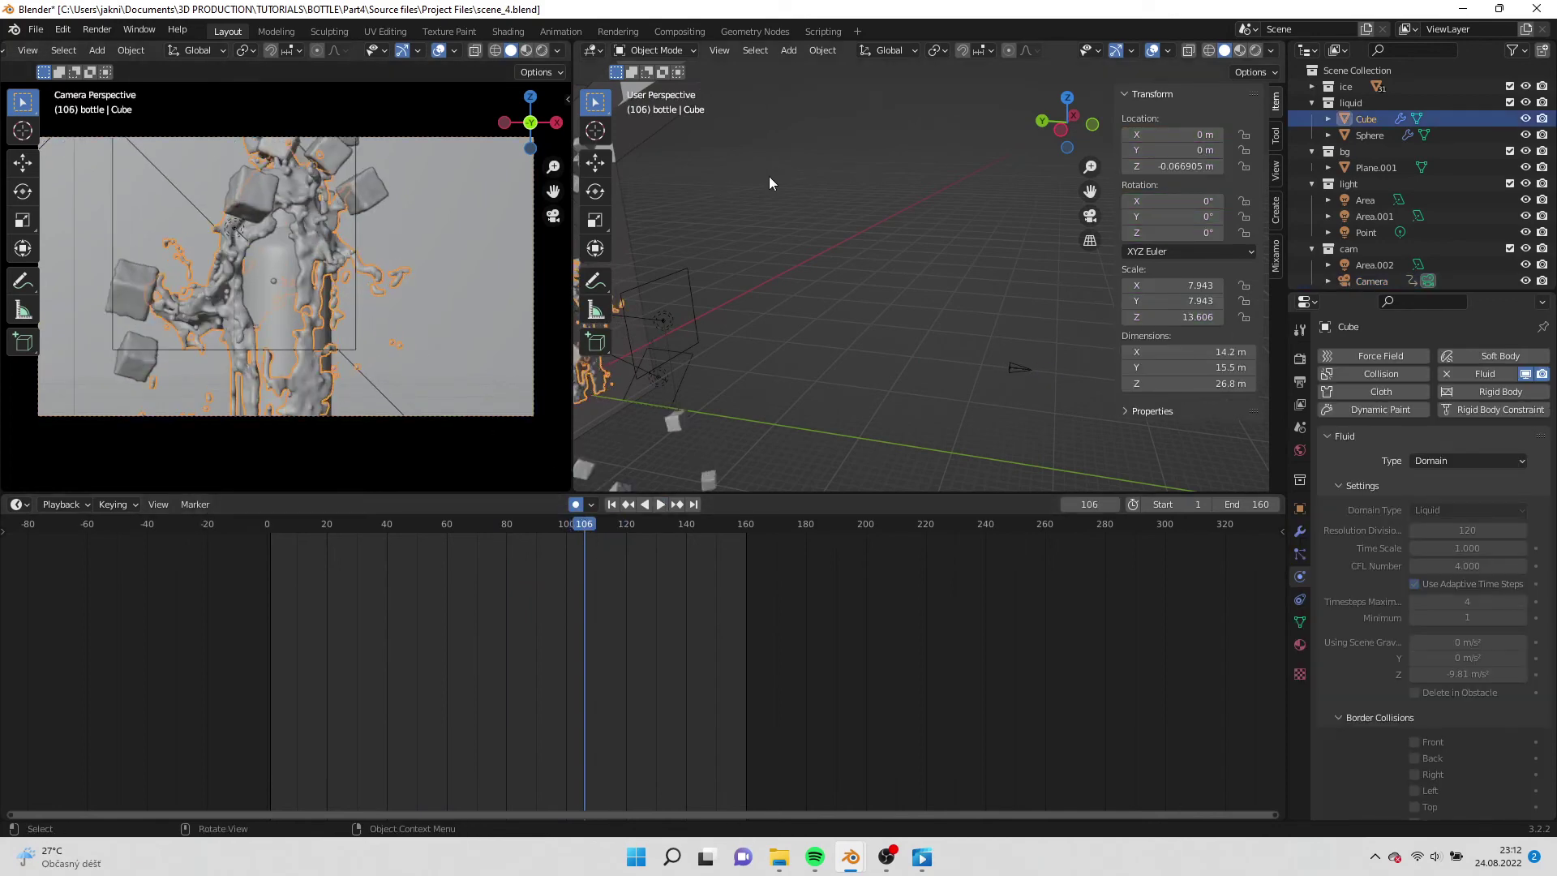
# In the bottle's material, open the label image bottle-text.png from the Project Files folder in its image texture node.
pyautogui.click(508, 31)
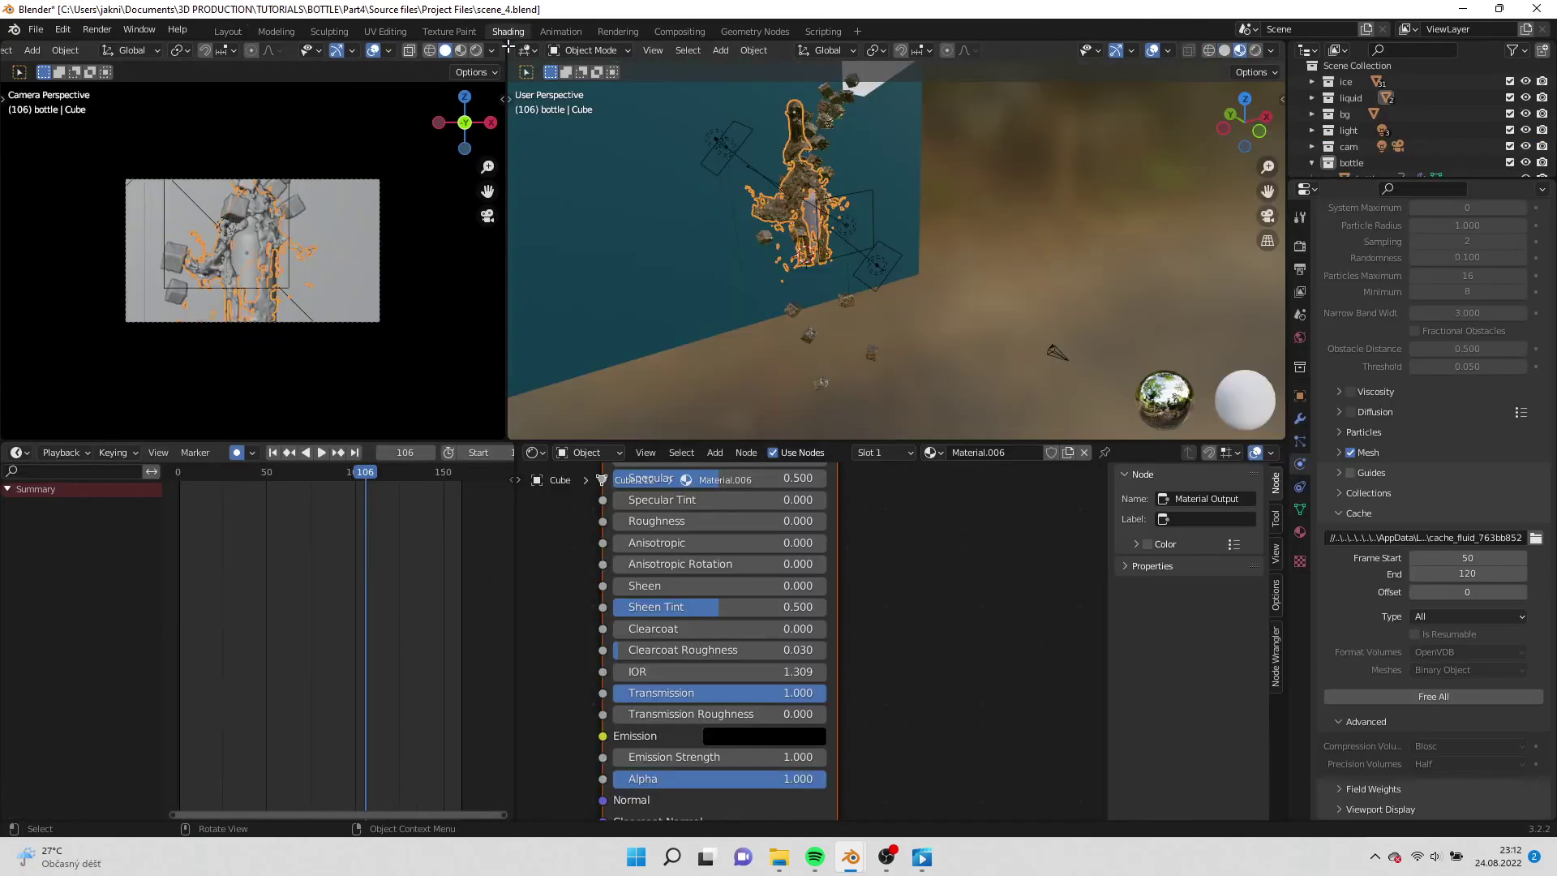
pyautogui.click(722, 266)
pyautogui.moveTo(892, 519); pyautogui.dragTo(948, 468, button='middle')
pyautogui.moveTo(701, 568); pyautogui.dragTo(689, 539, button='middle')
pyautogui.click(700, 524)
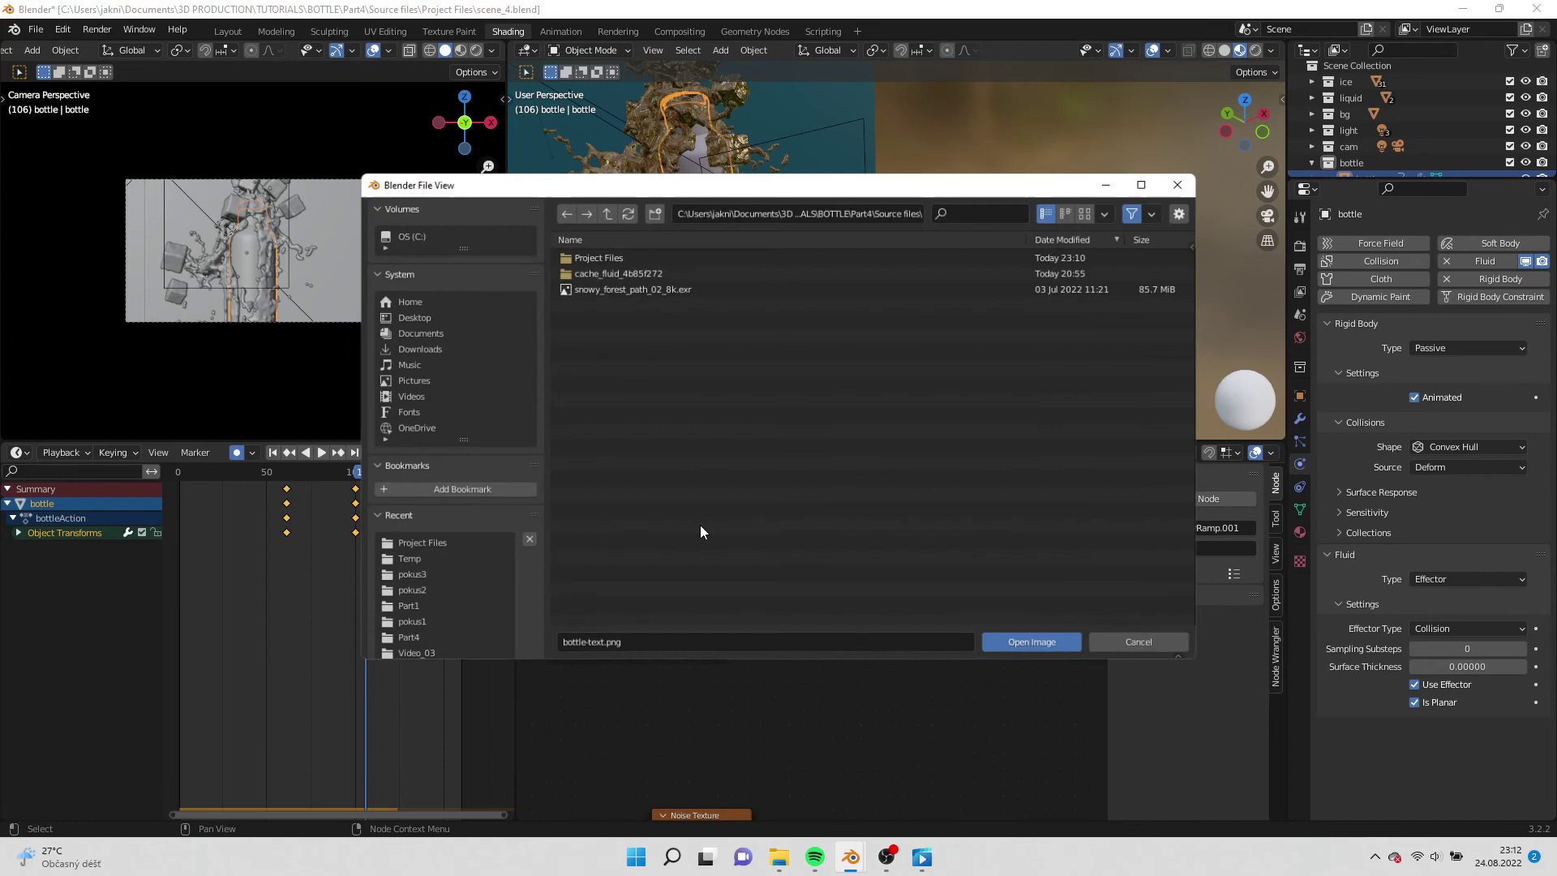
pyautogui.doubleClick(600, 254)
pyautogui.doubleClick(598, 253)
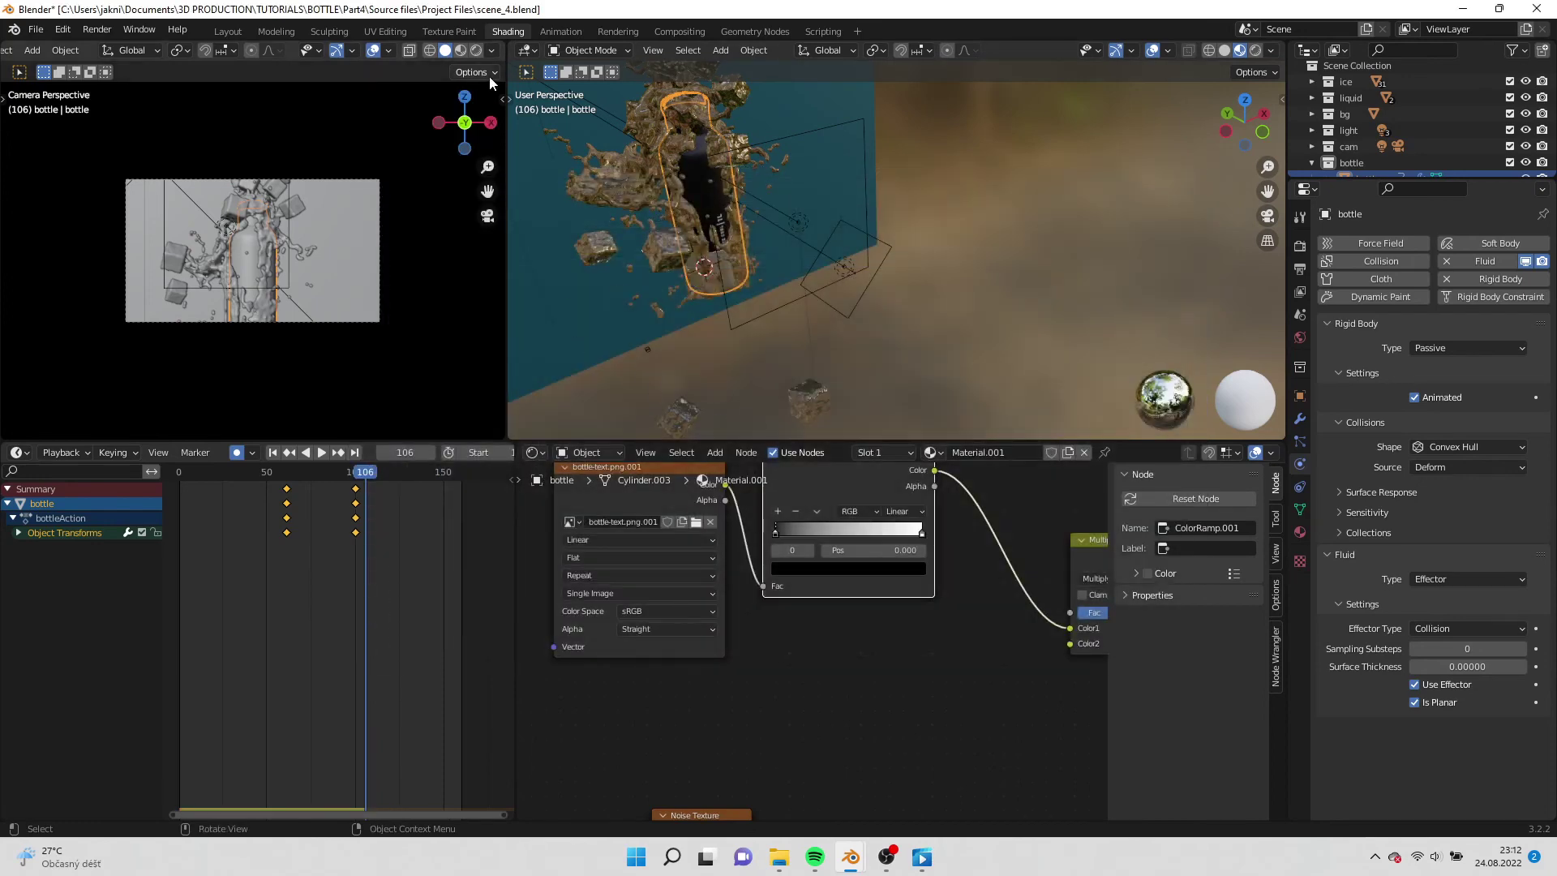
# Show the camera view in rendered shading and move the front area light about 9.4 m along Y toward the camera, fine-tuning its position.
pyautogui.click(477, 50)
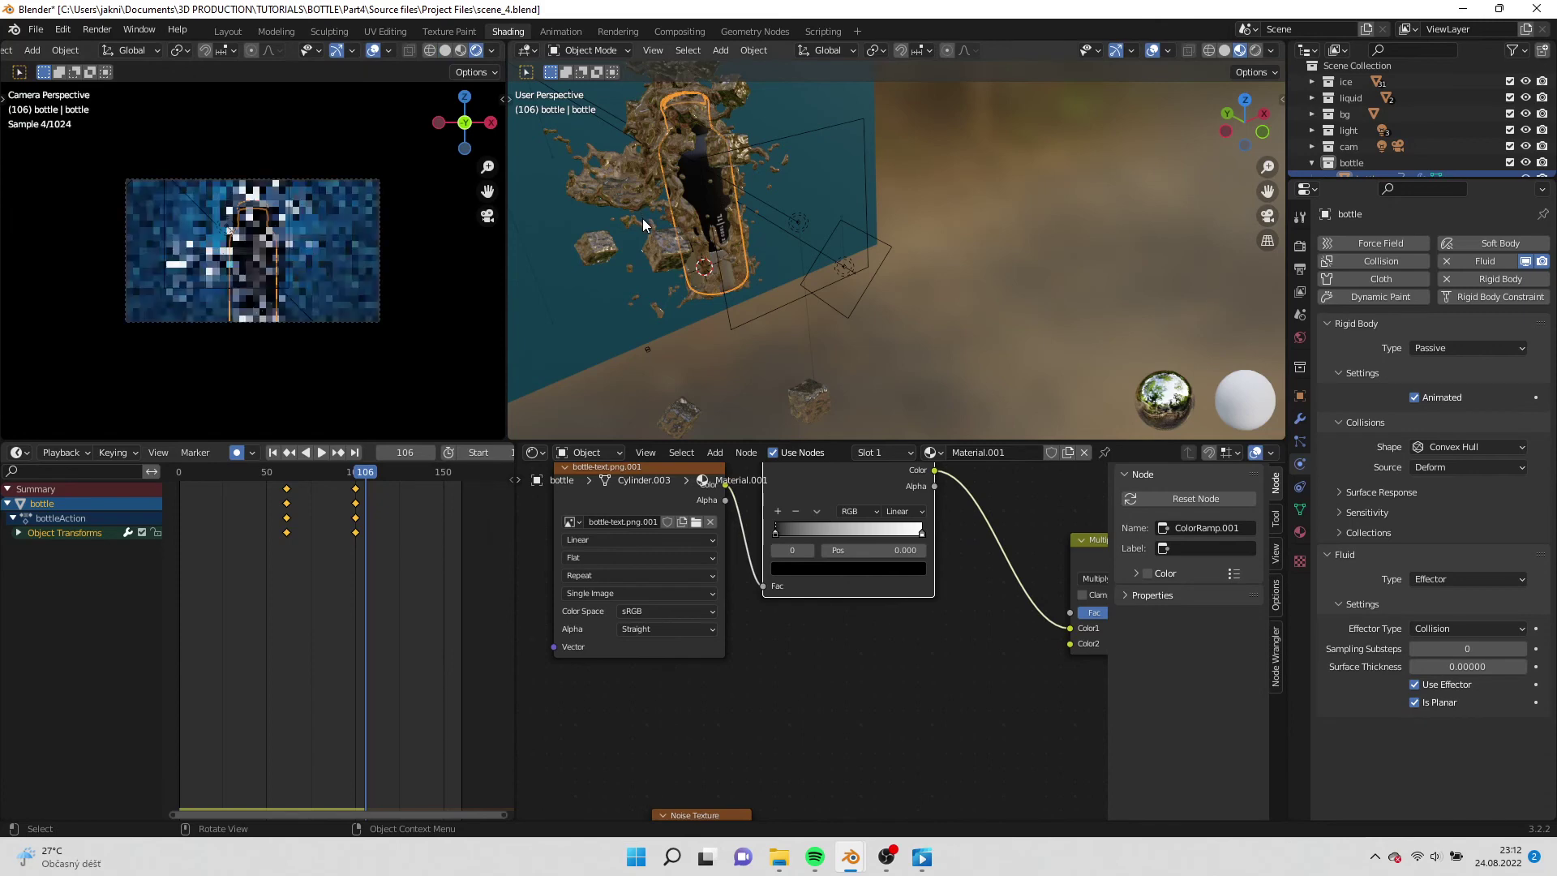
pyautogui.click(803, 221)
pyautogui.press('g')
pyautogui.press('y')
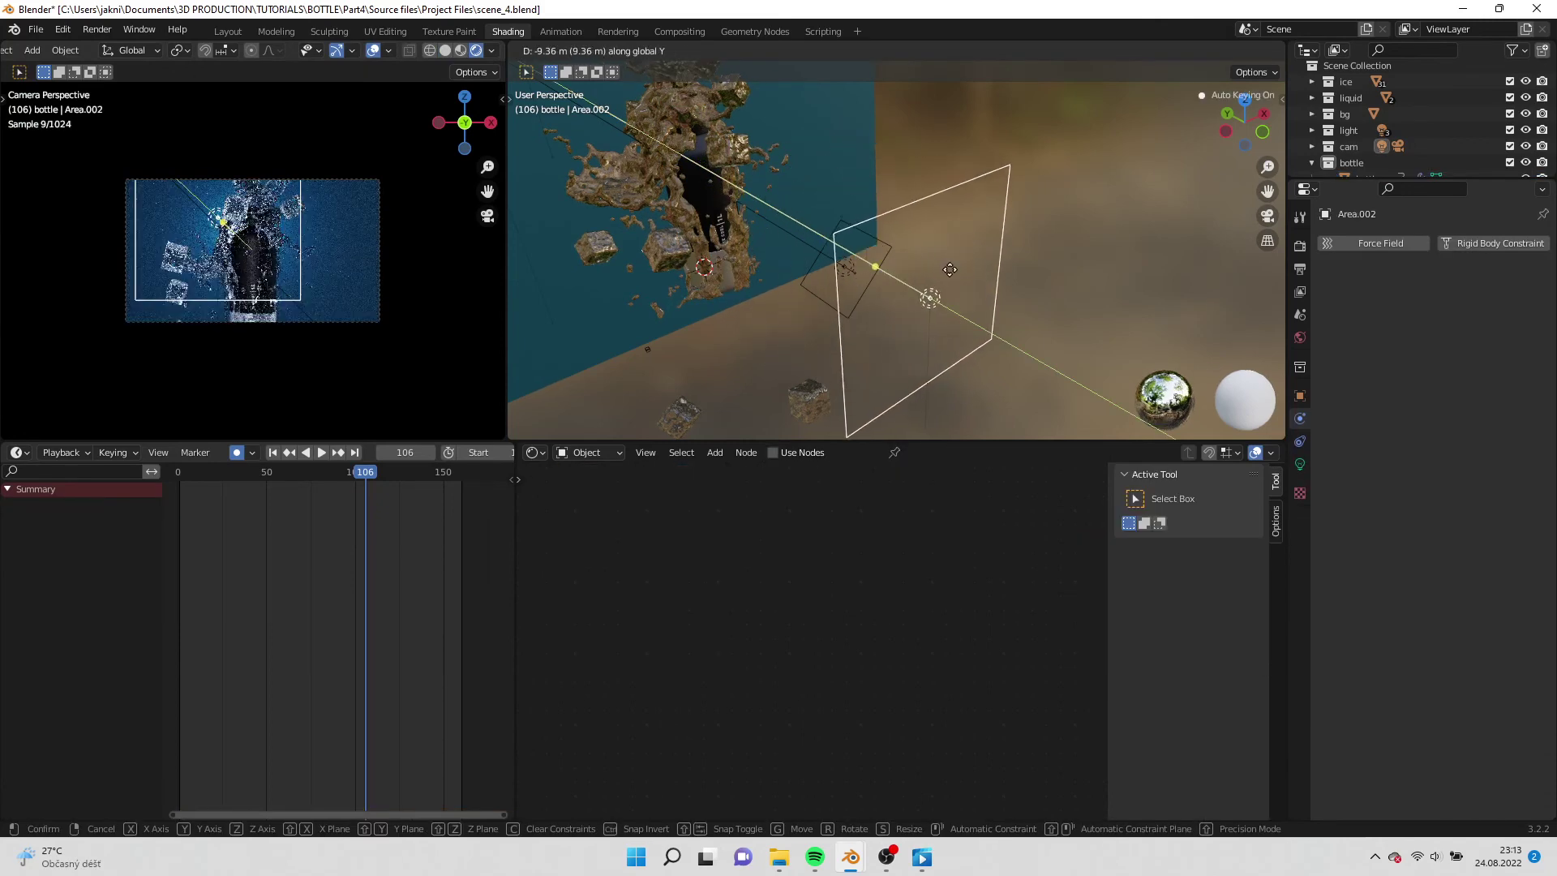
pyautogui.click(951, 269)
pyautogui.press('g')
pyautogui.press('y')
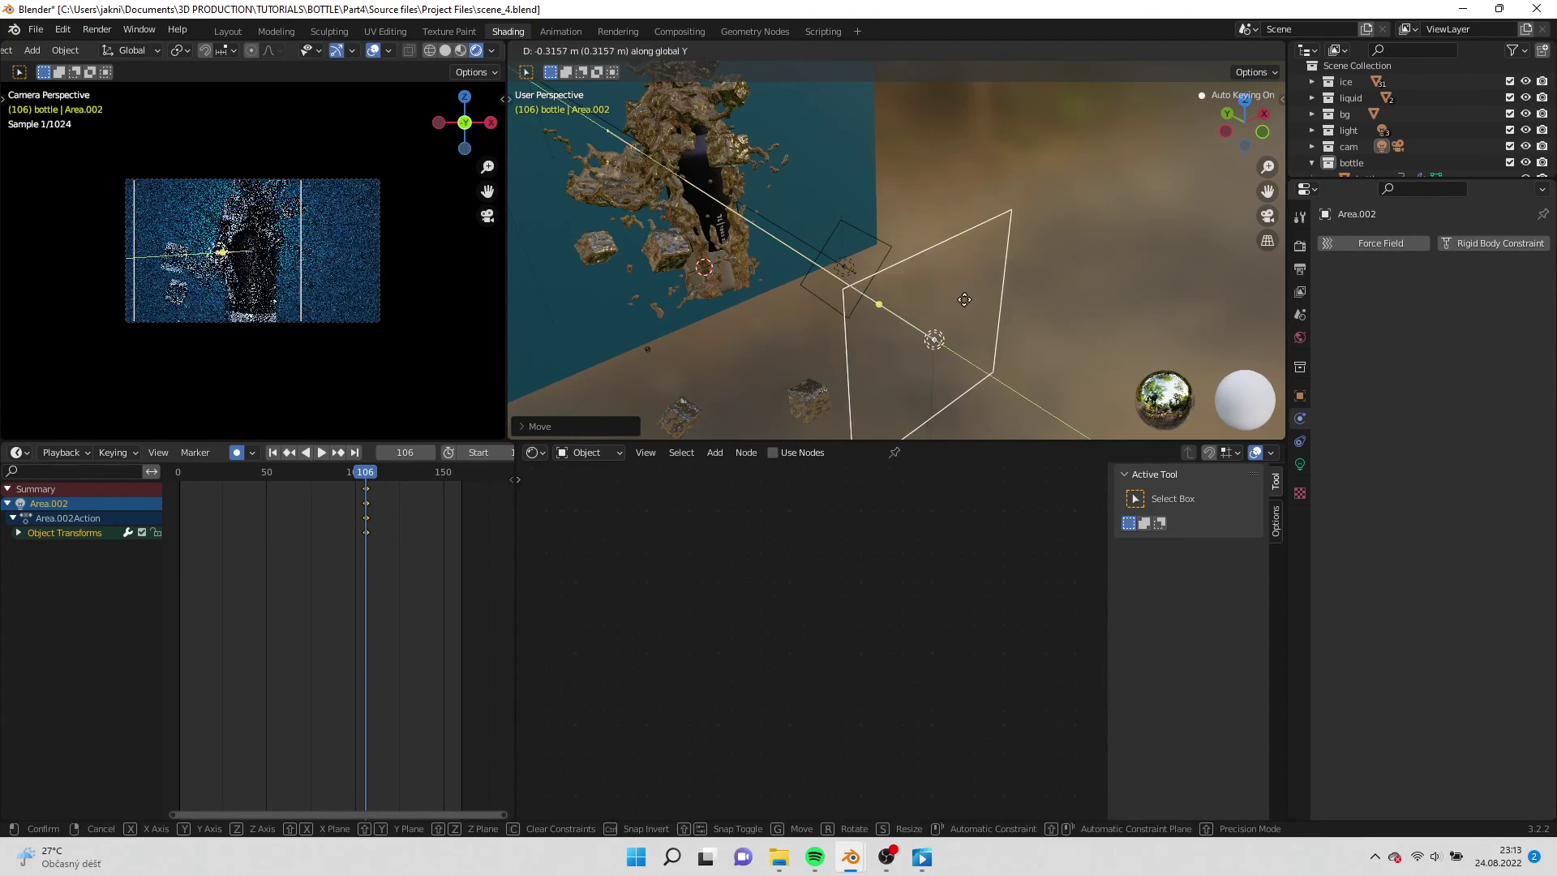
pyautogui.click(985, 292)
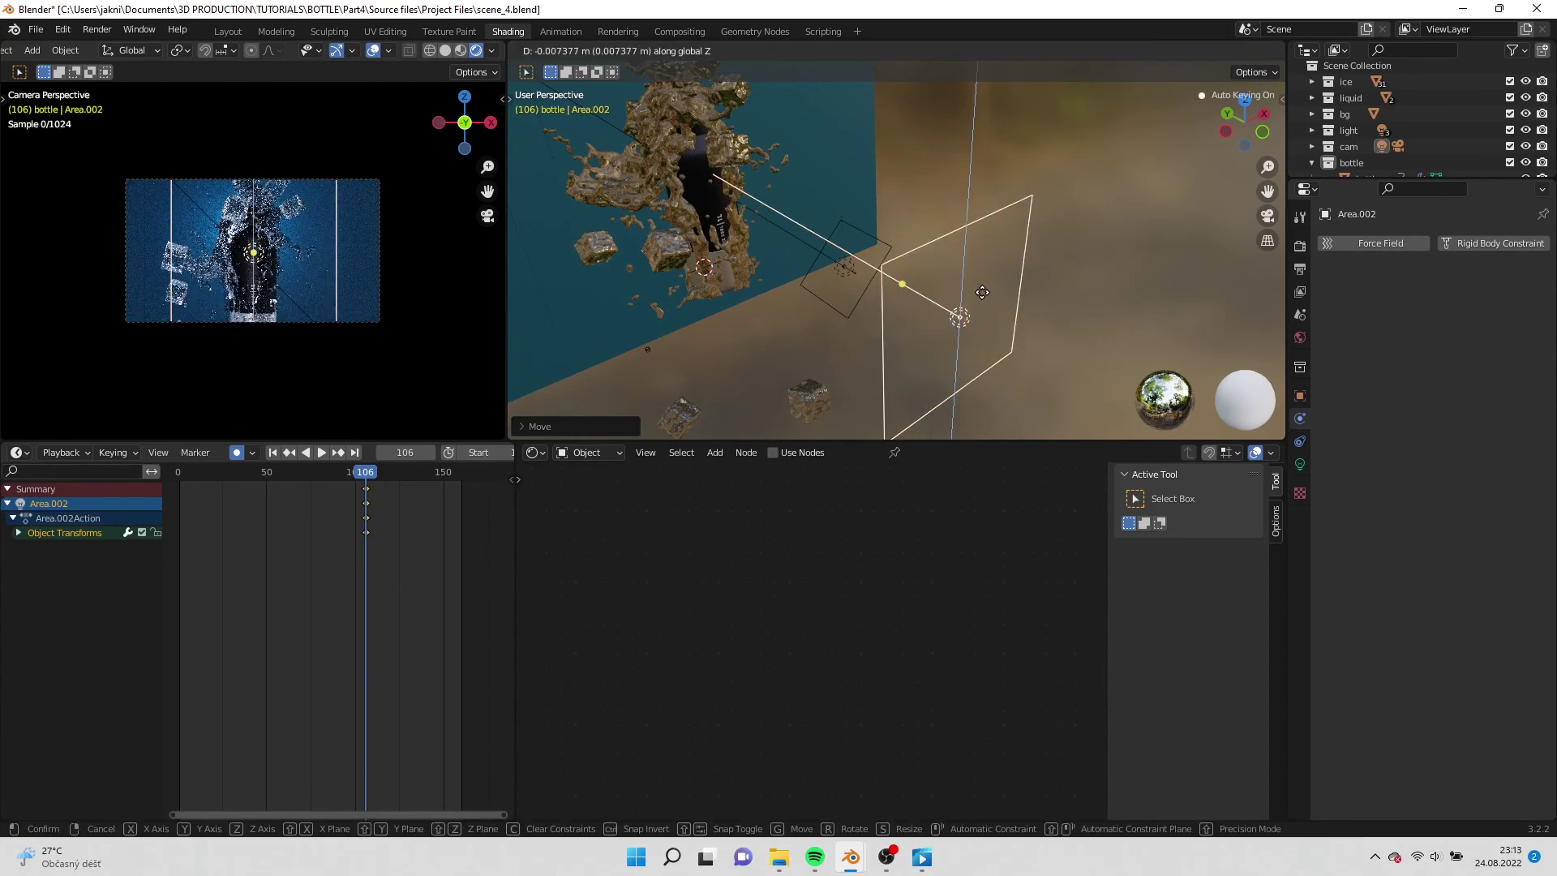
# Set the front area light's power to 1000 W.
pyautogui.click(1300, 464)
pyautogui.click(1492, 355)
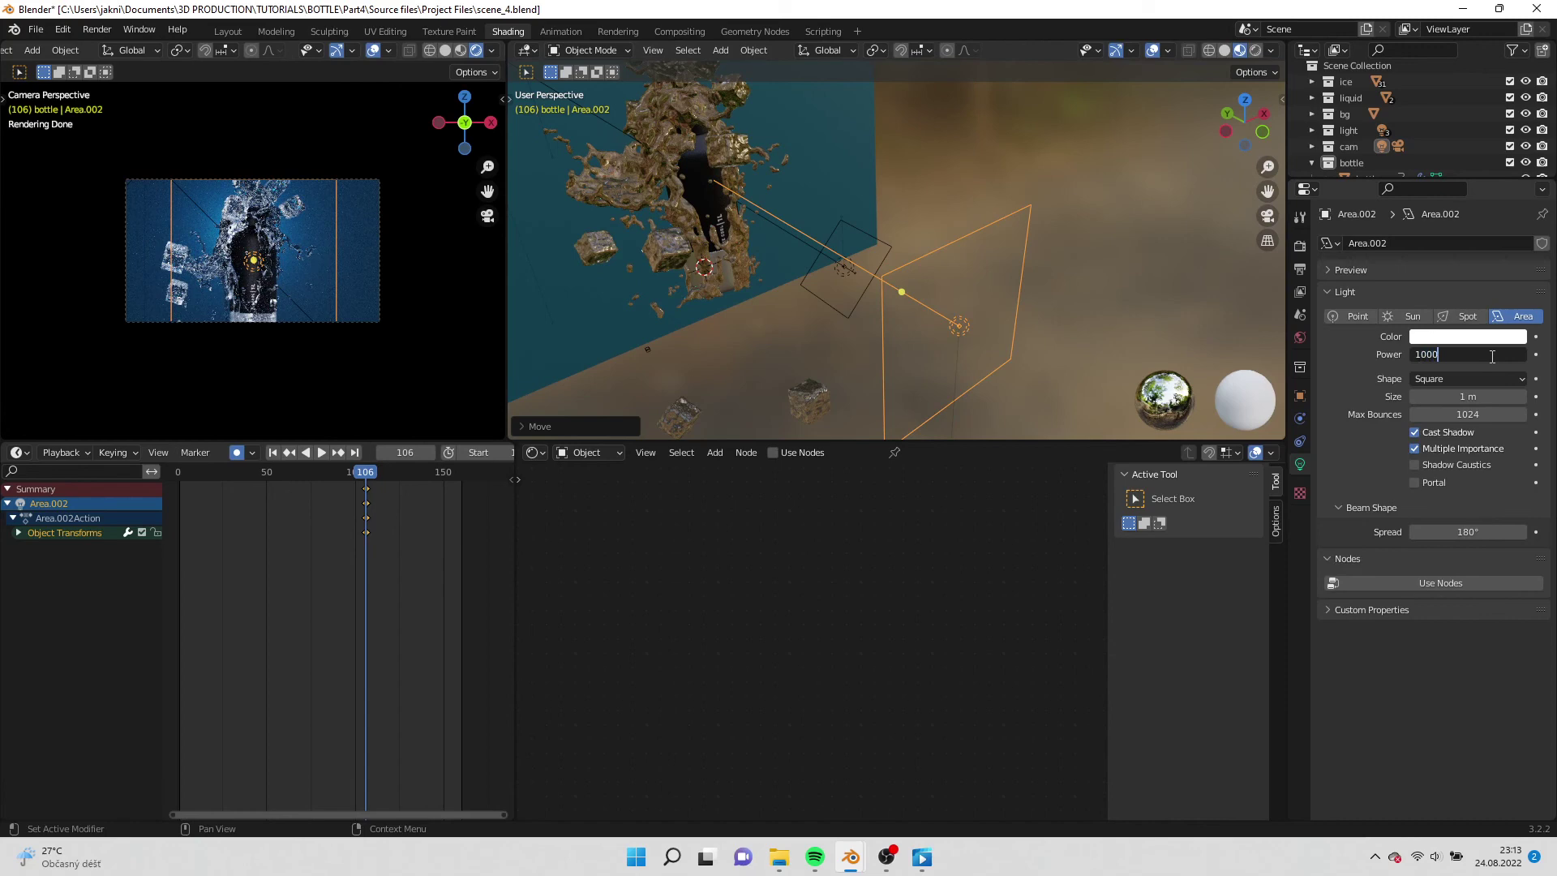
pyautogui.press('Return')
# Select the cyan point light behind the bottle and set its power to 15000 W.
pyautogui.moveTo(851, 422); pyautogui.dragTo(682, 129, button='middle')
pyautogui.click(644, 113)
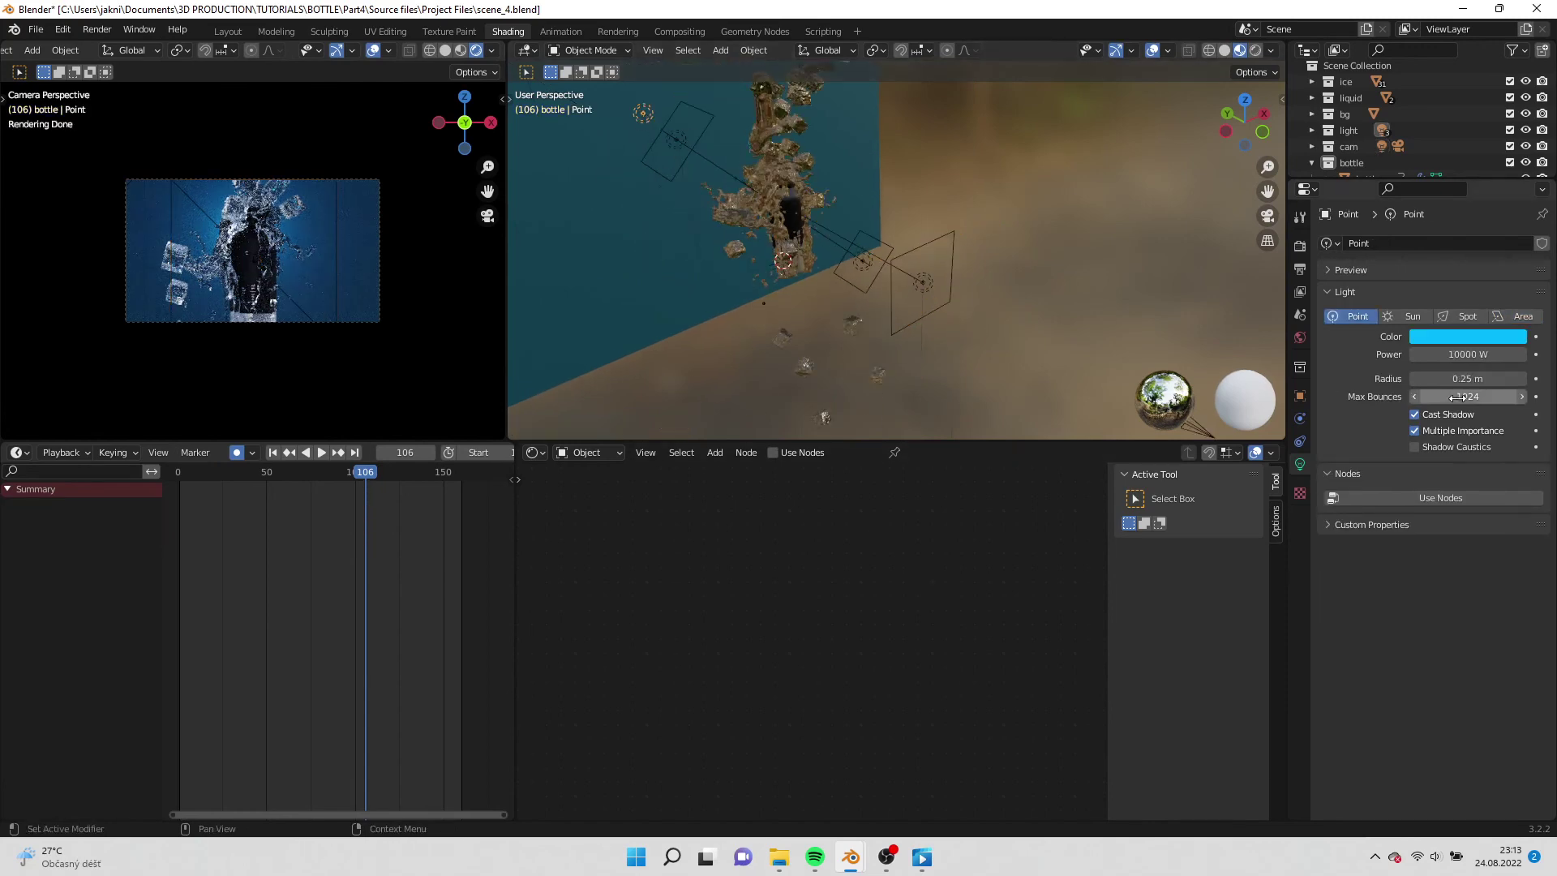
pyautogui.moveTo(1468, 354); pyautogui.dragTo(1473, 354)
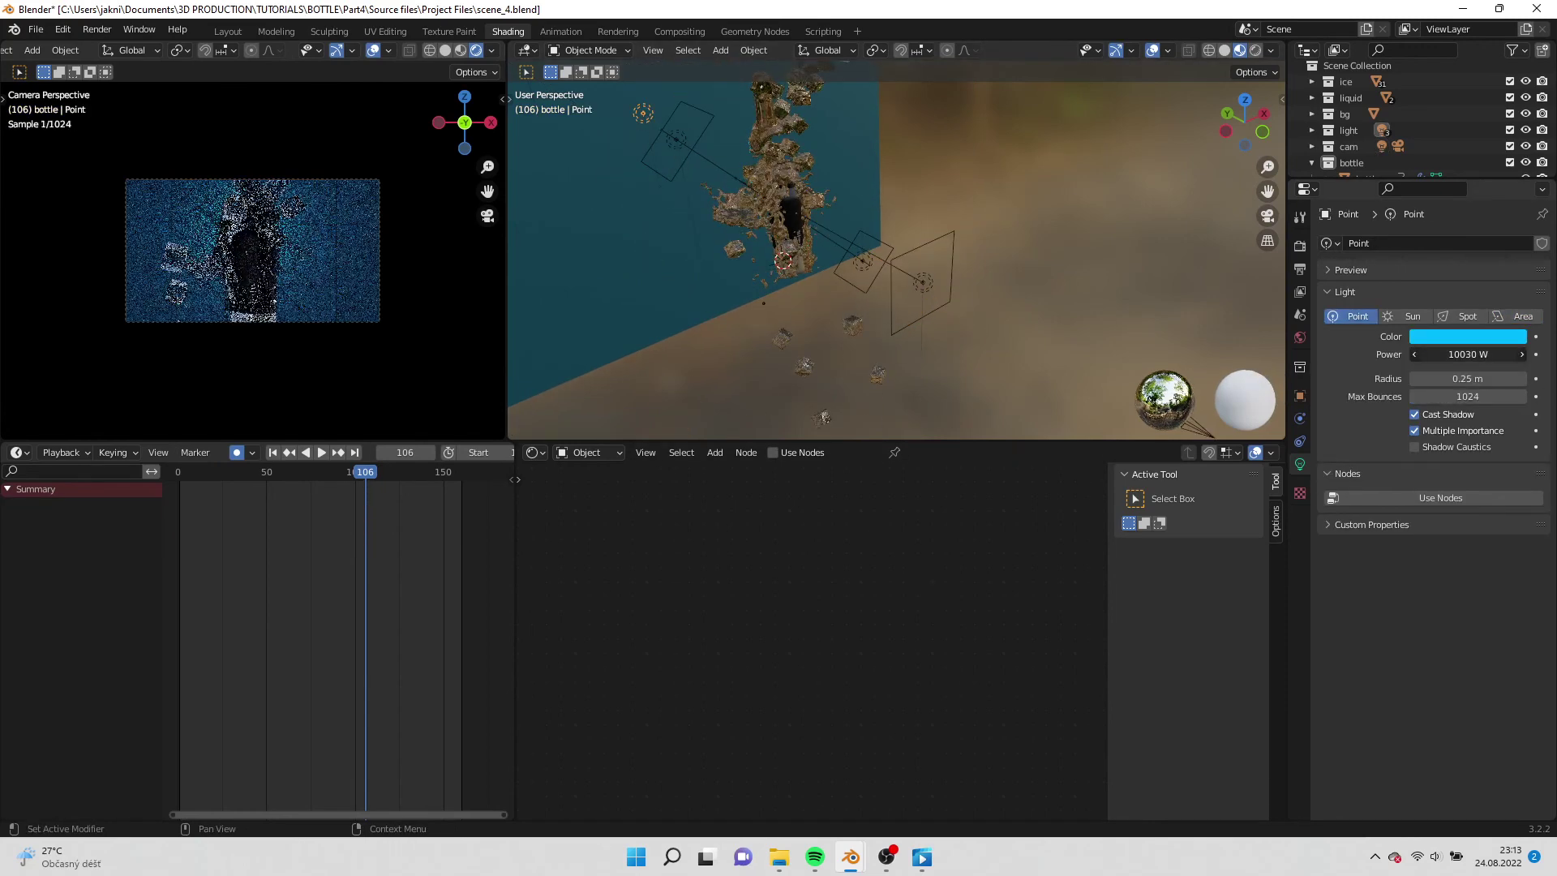
pyautogui.click(1468, 355)
pyautogui.write('15000')
pyautogui.press('Return')
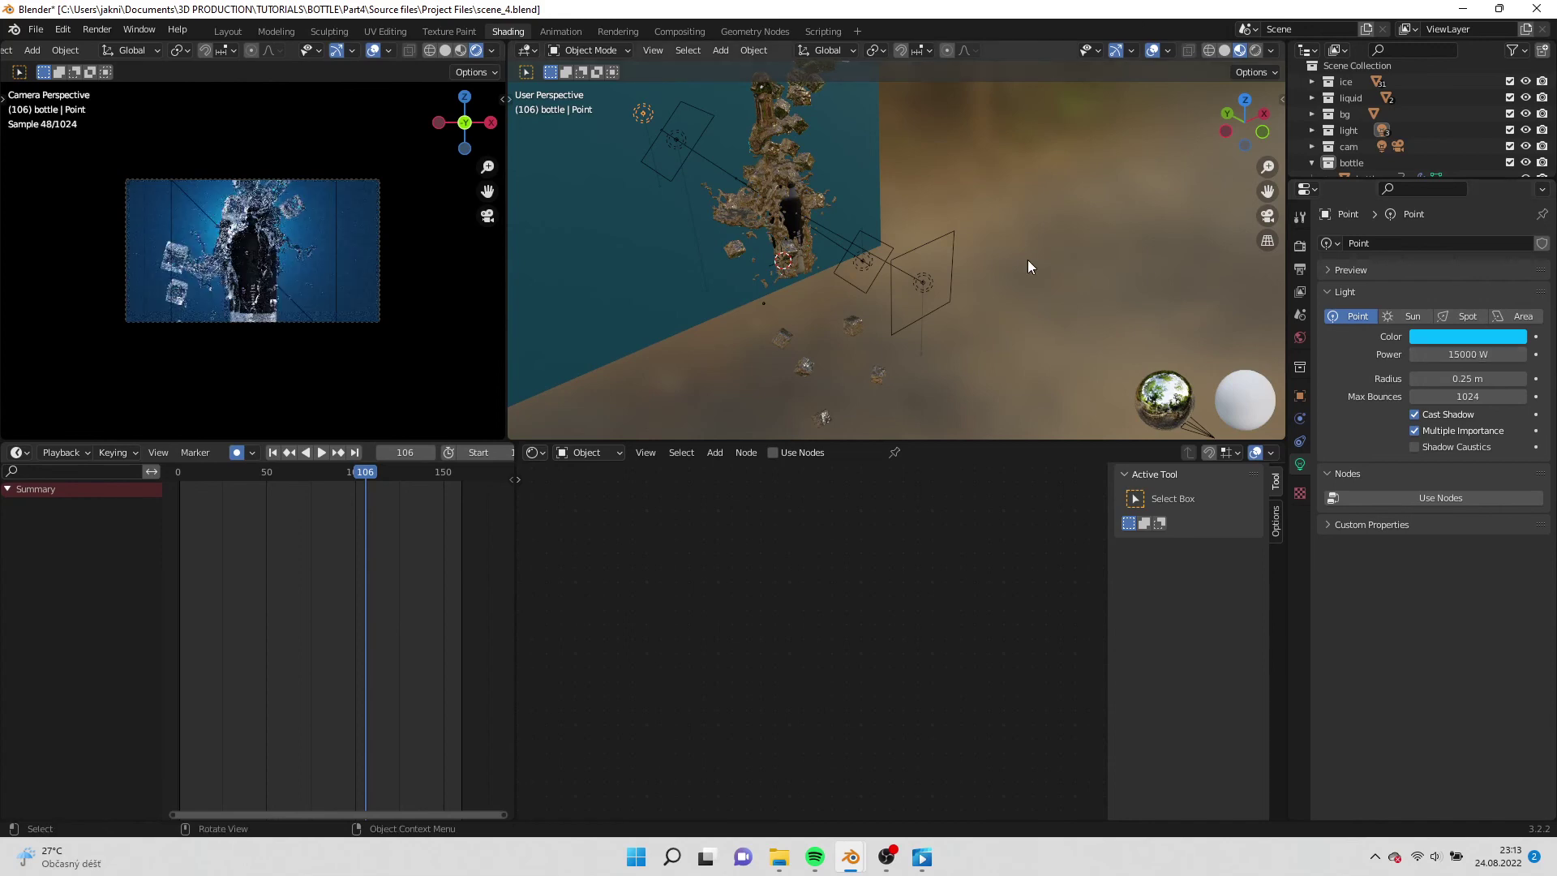
# In a solid X-ray camera view, shift the point light about 1.2 m along X and -1.3 m along Z, behind the bottle.
pyautogui.click(445, 50)
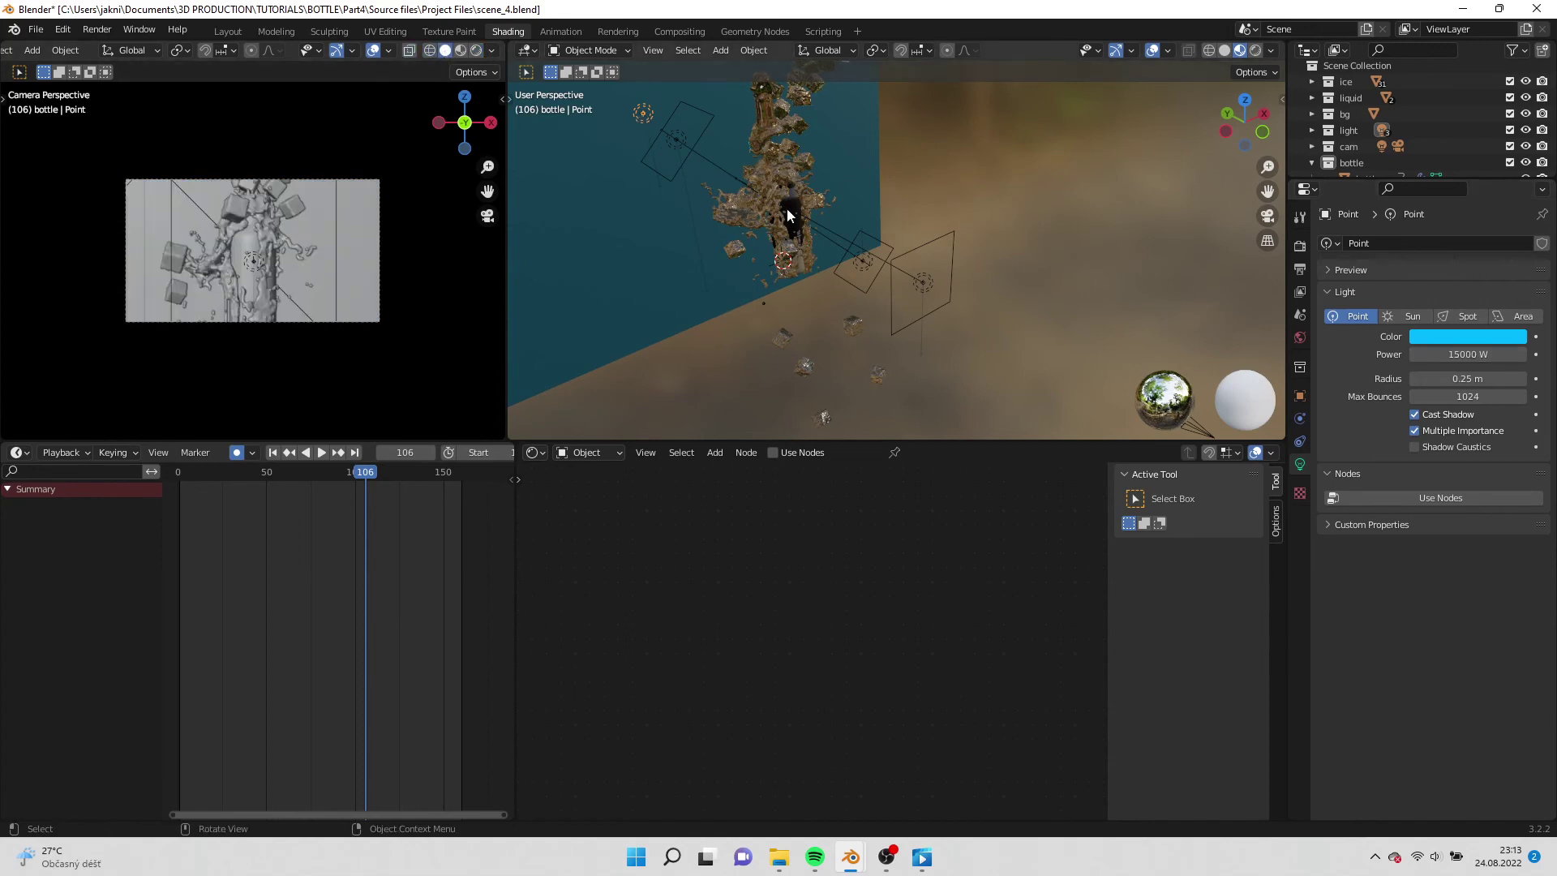
pyautogui.press('KP_0')
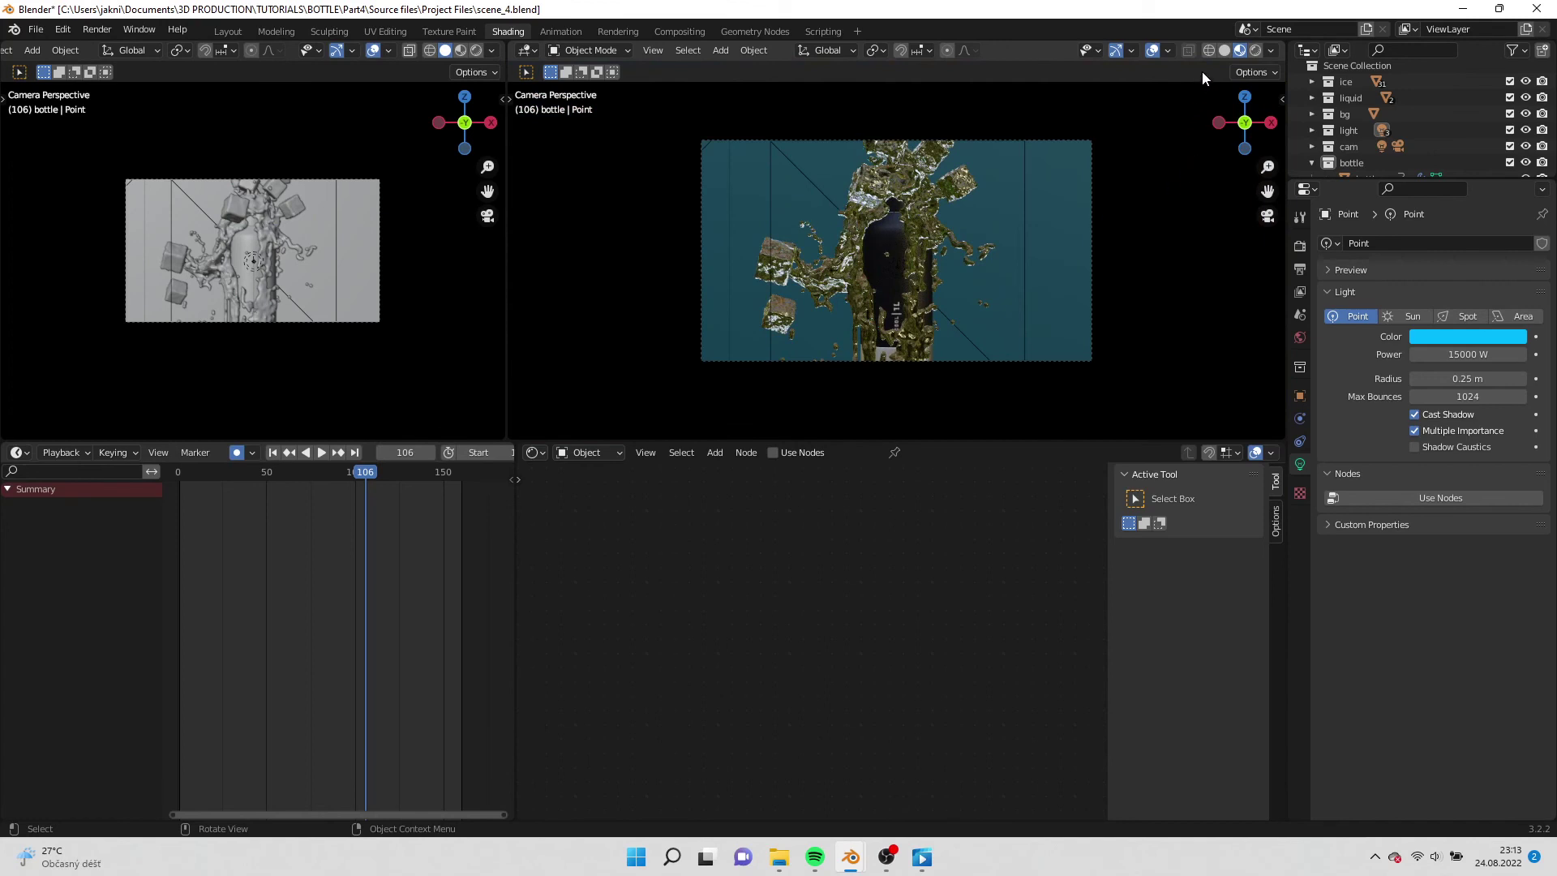
pyautogui.click(1223, 51)
pyautogui.click(1191, 52)
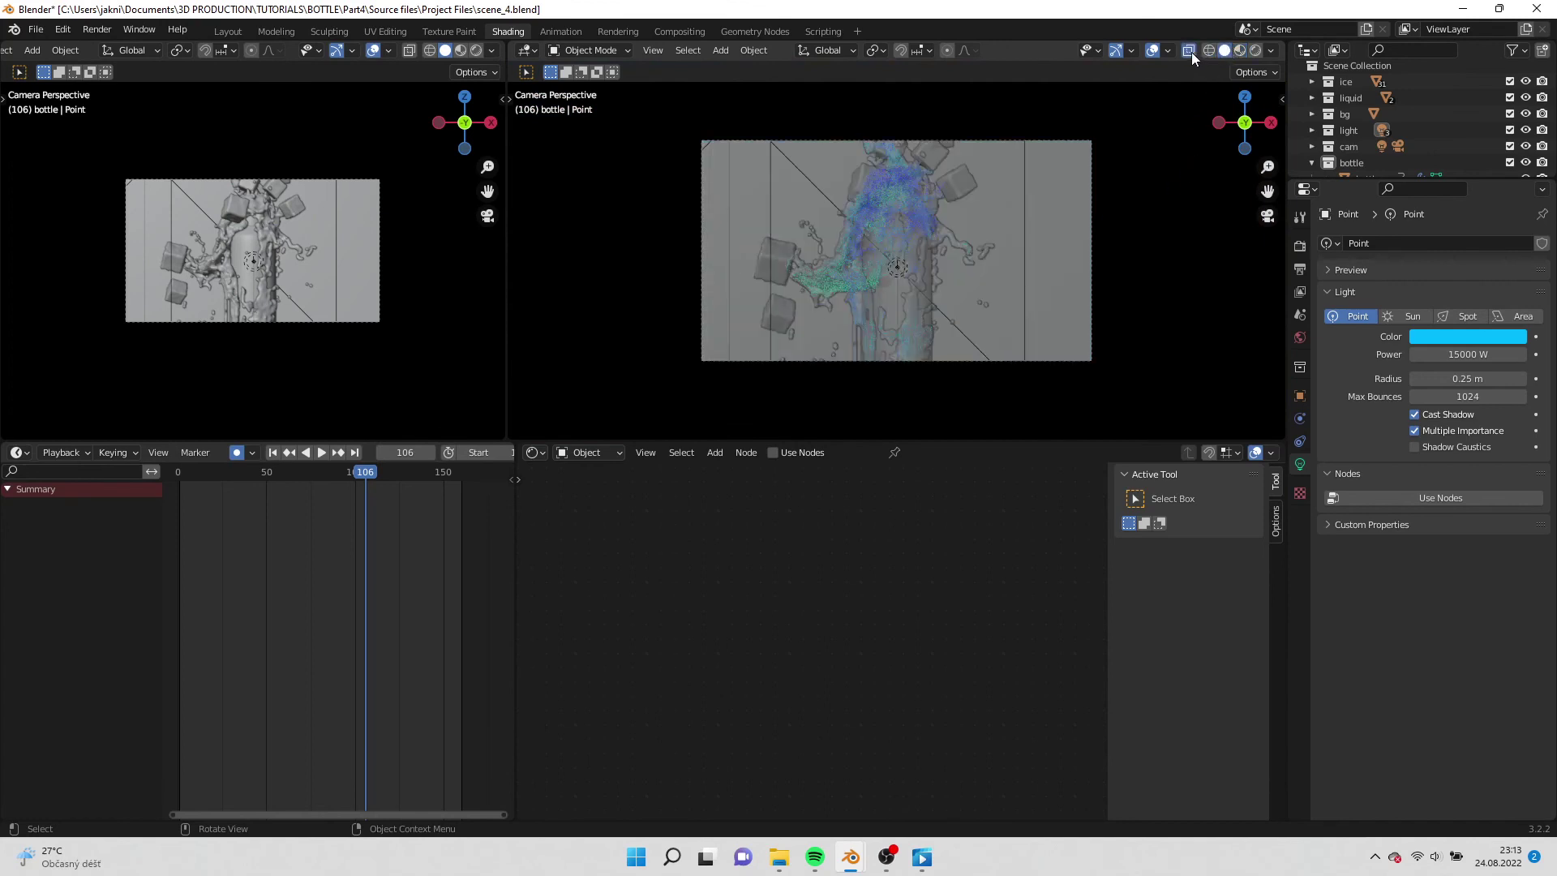
pyautogui.press('g')
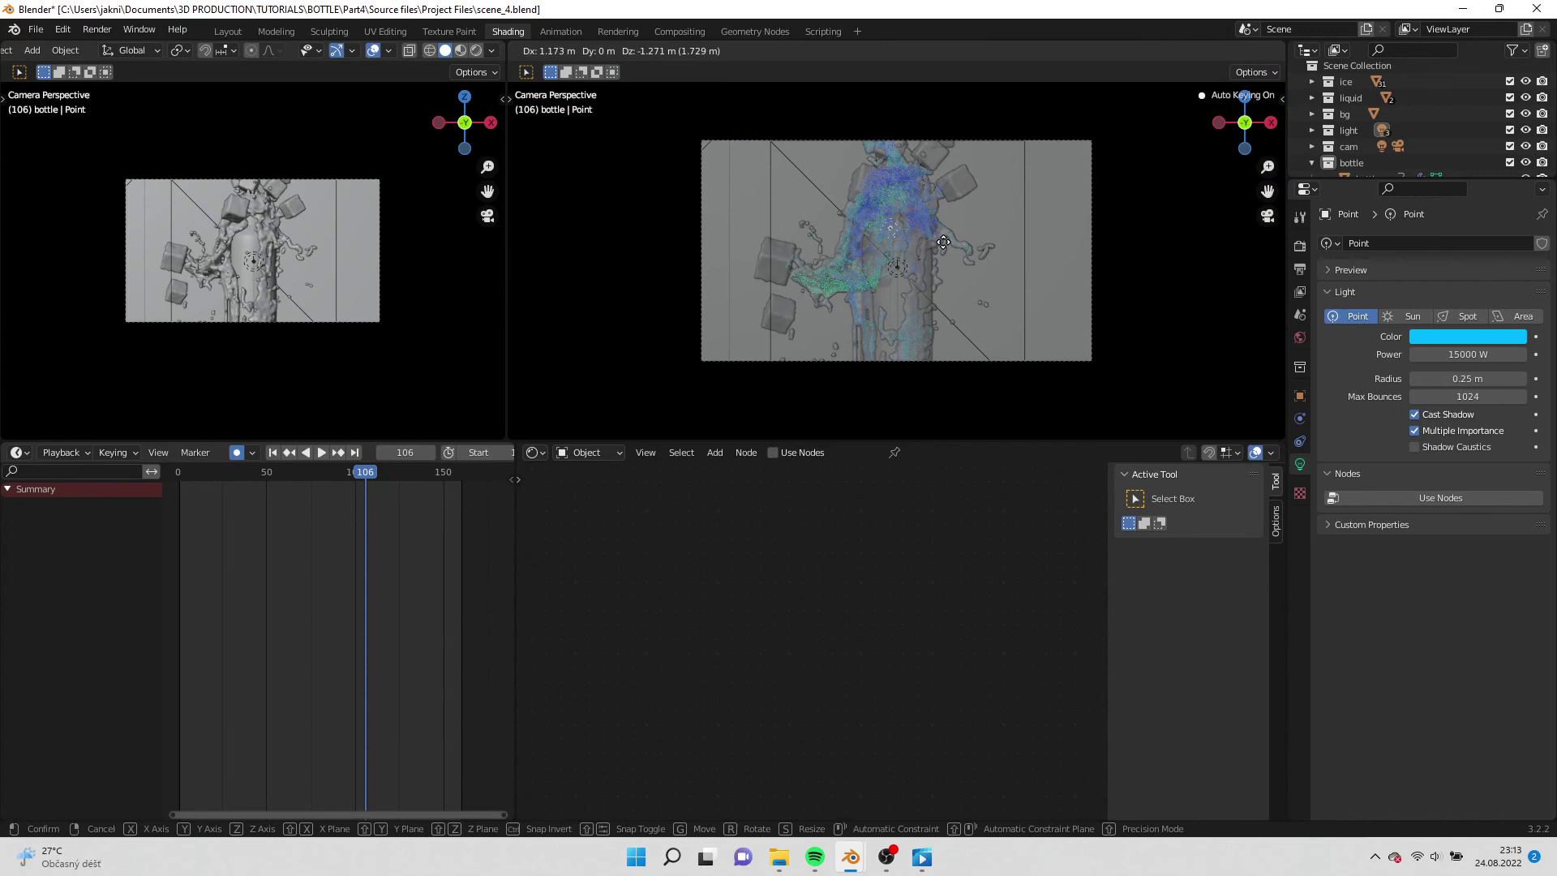
pyautogui.click(948, 244)
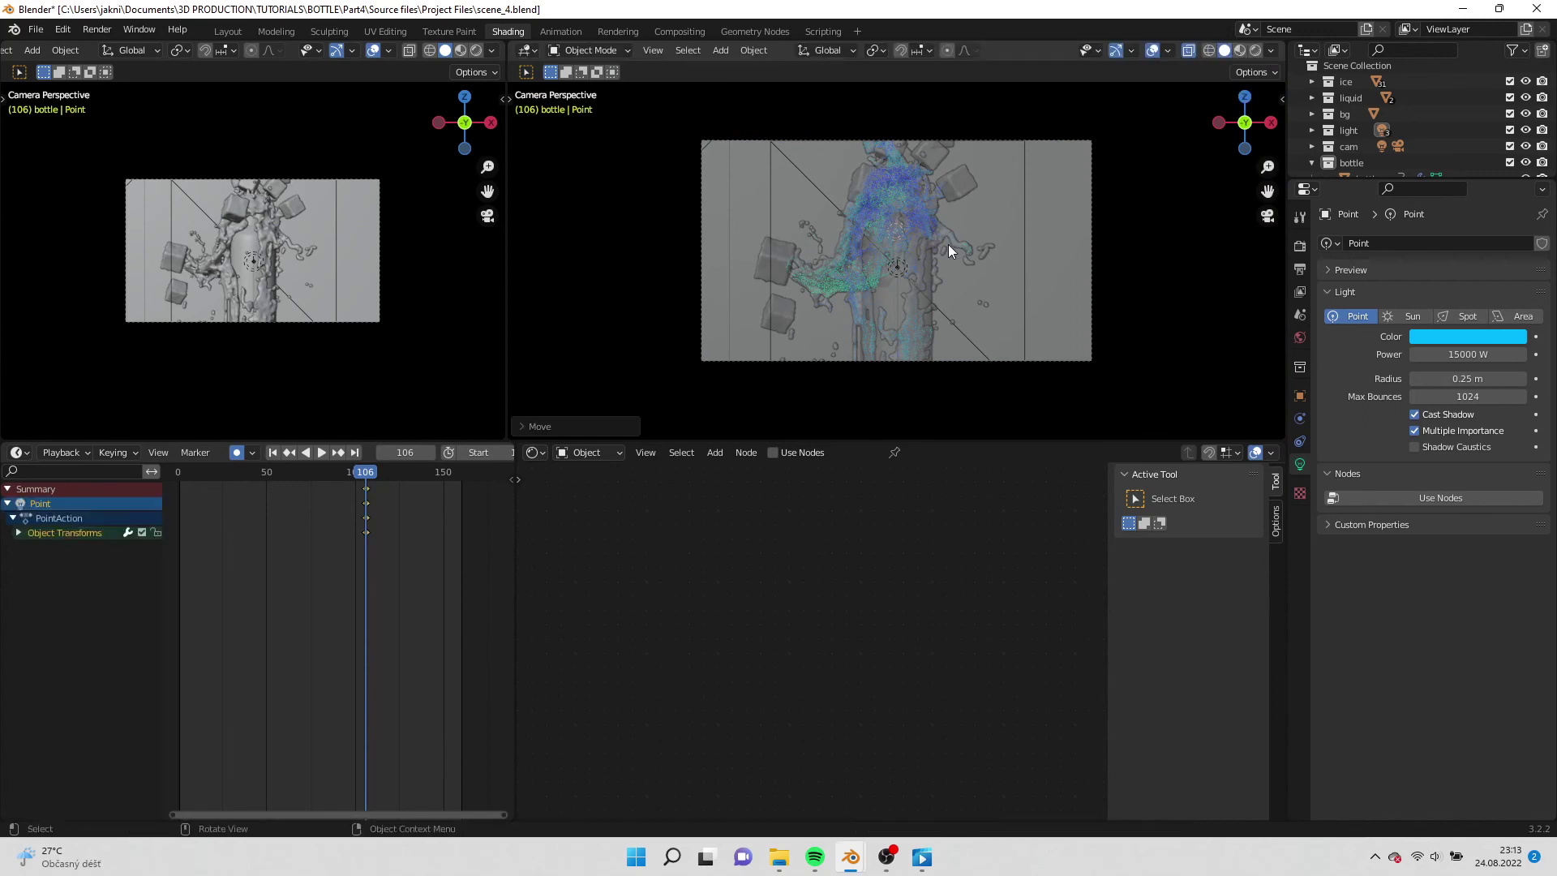
# Show the camera view in rendered shading again and increase the point light's radius to 0.68 m.
pyautogui.click(472, 52)
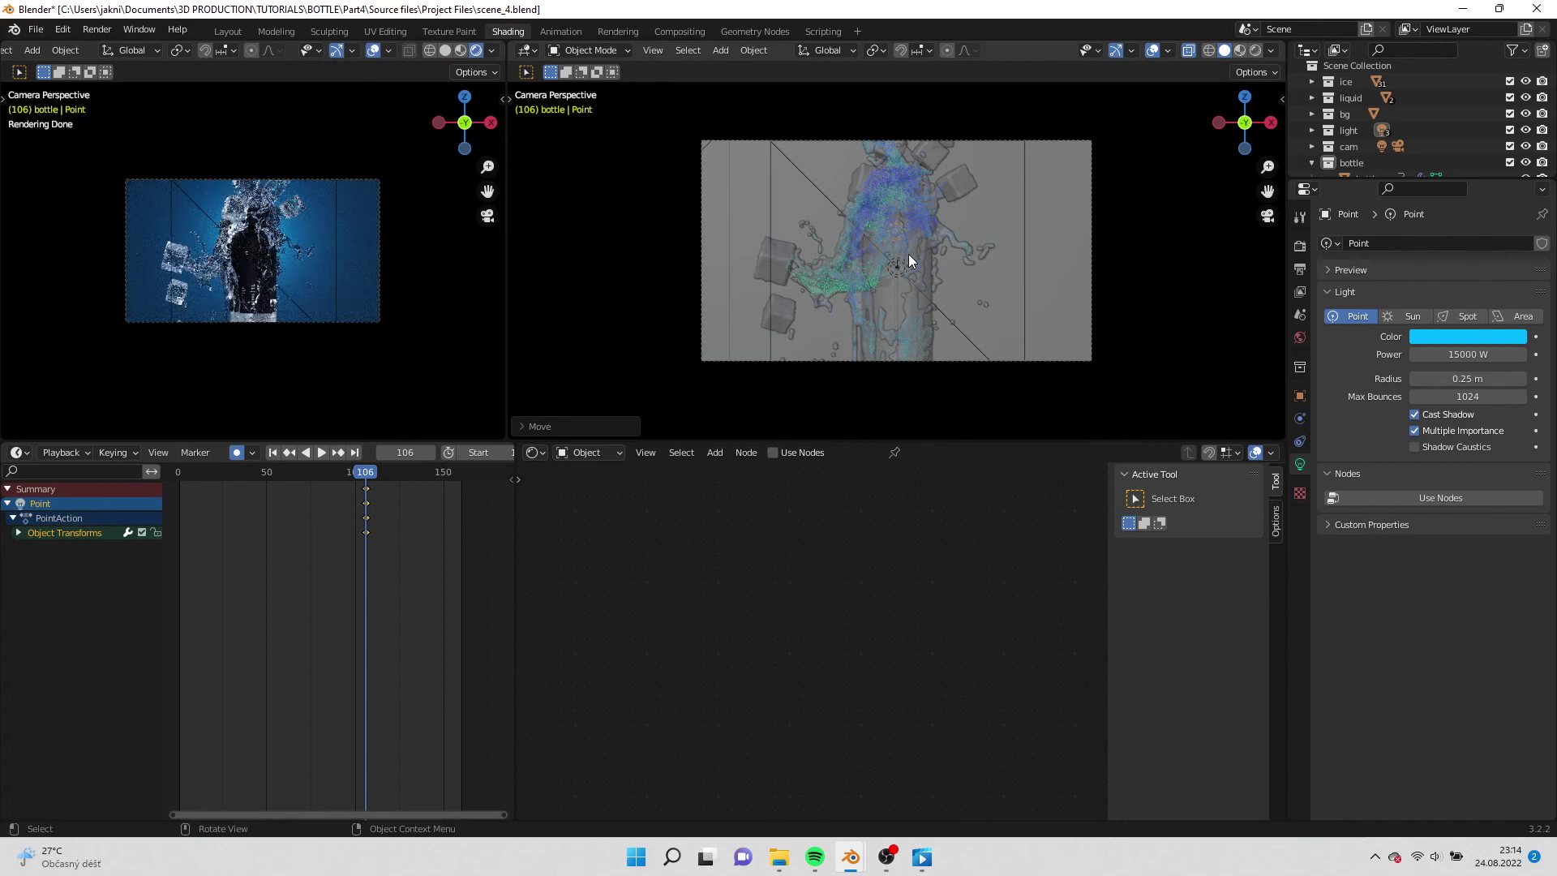
pyautogui.moveTo(1468, 379); pyautogui.dragTo(1500, 379)
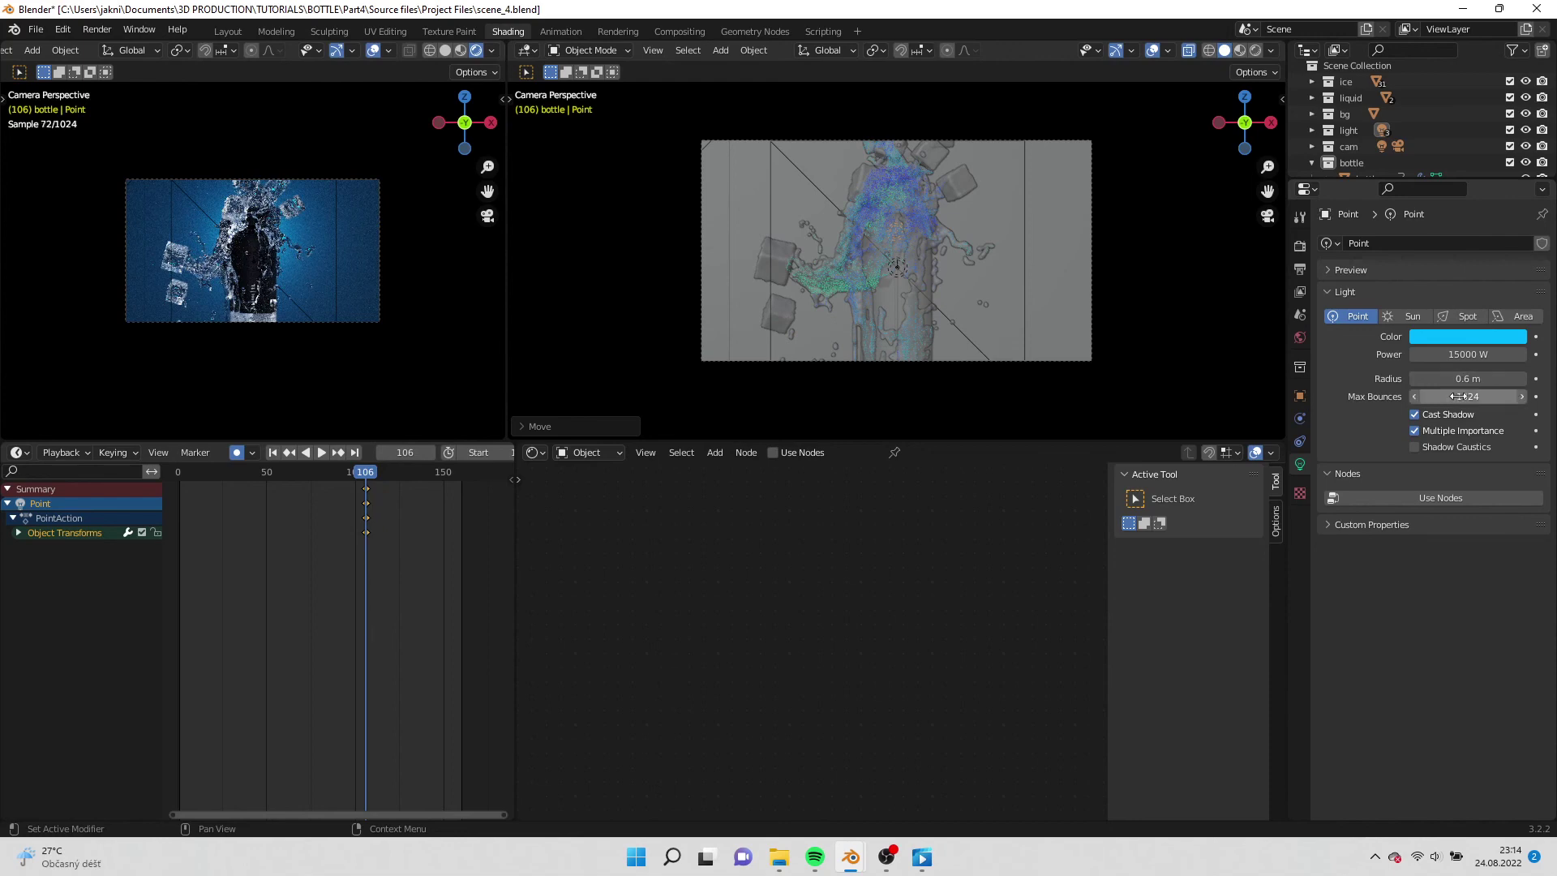
pyautogui.moveTo(1460, 379); pyautogui.dragTo(1476, 379)
# In the world shader nodes, set the Background strength of the snowy forest environment to 0.5.
pyautogui.click(606, 455)
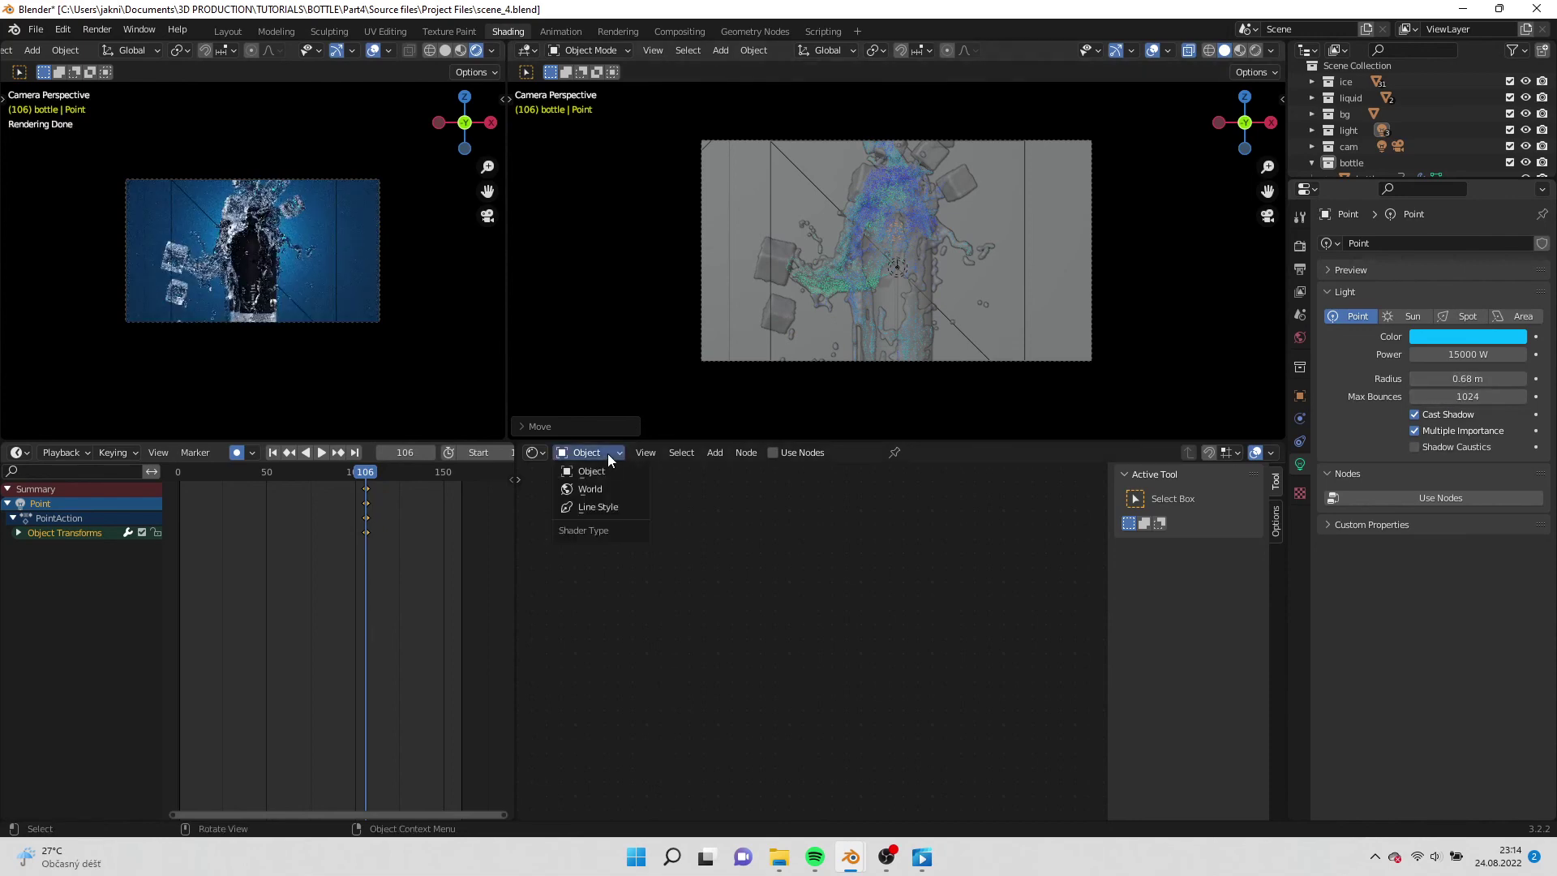
pyautogui.click(590, 488)
pyautogui.moveTo(910, 579); pyautogui.dragTo(557, 544, button='middle')
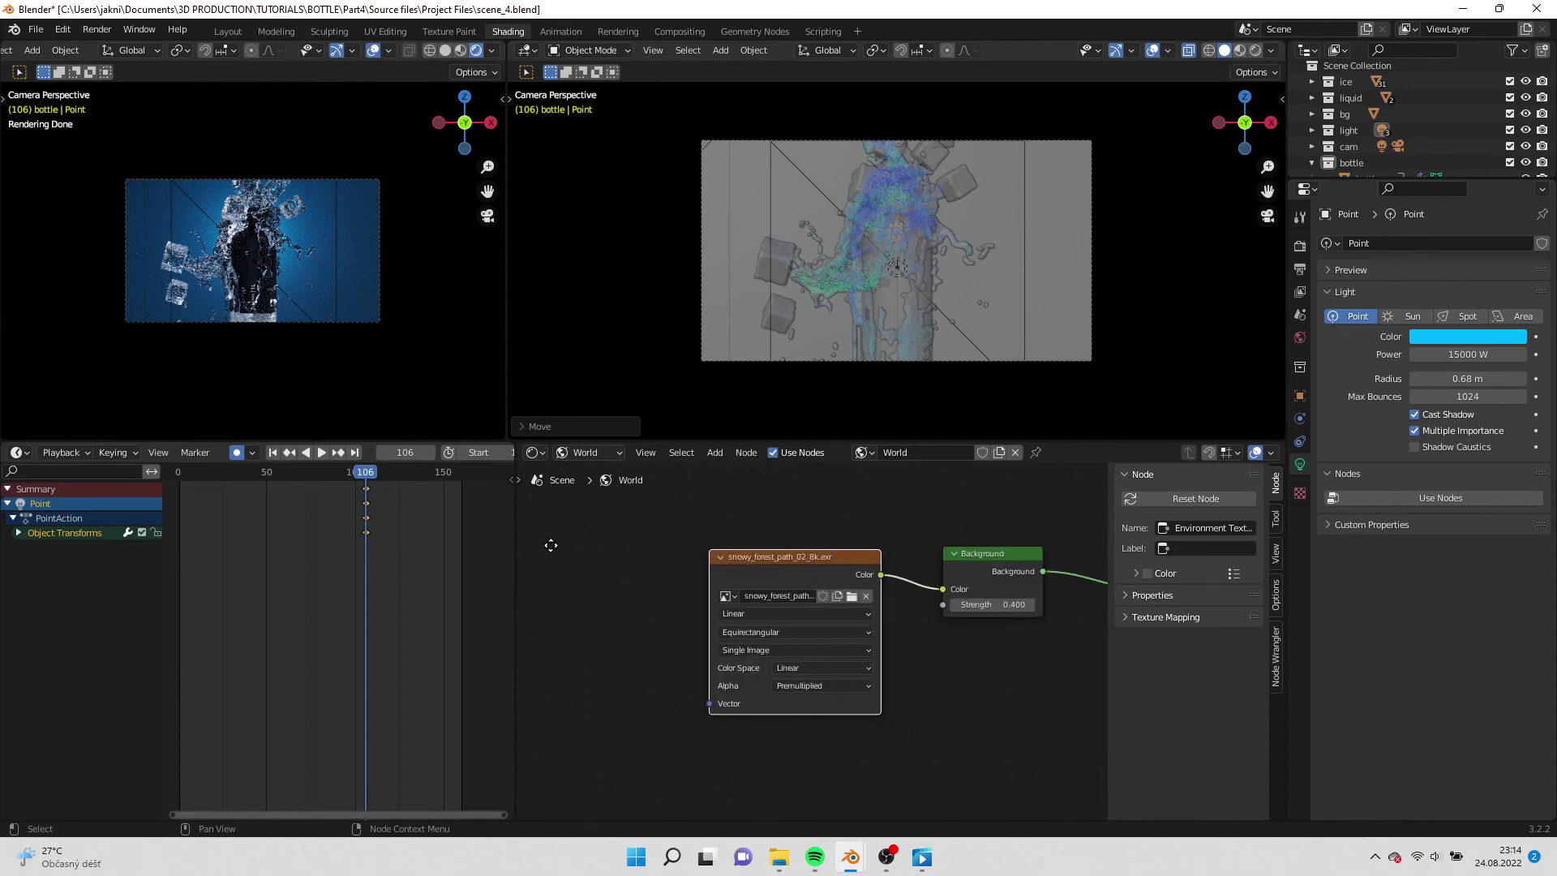
pyautogui.click(997, 605)
pyautogui.write('0.5')
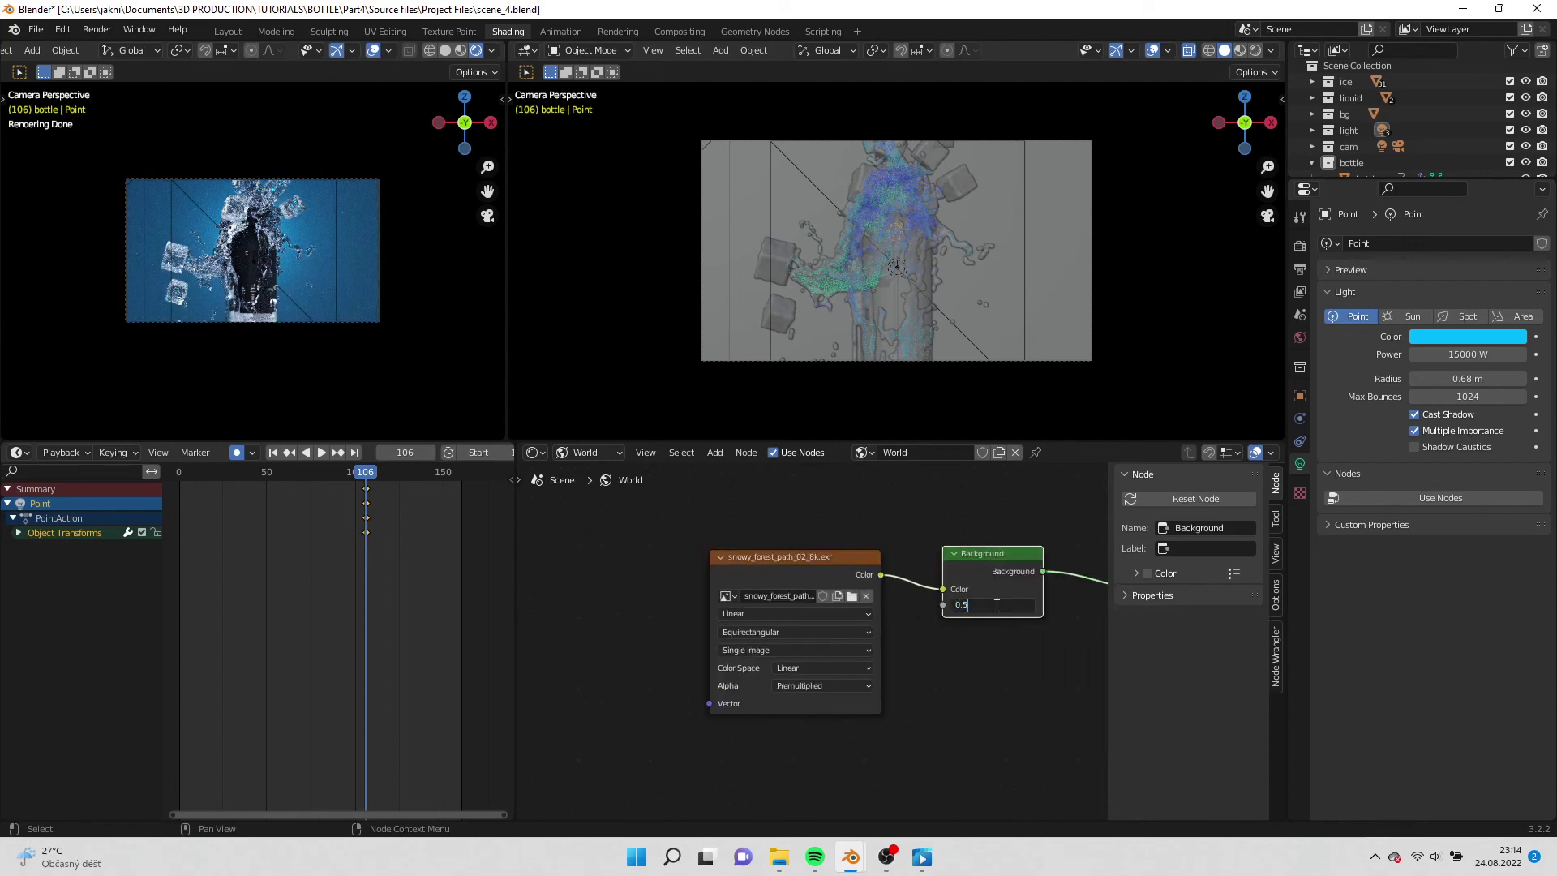
pyautogui.press('Return')
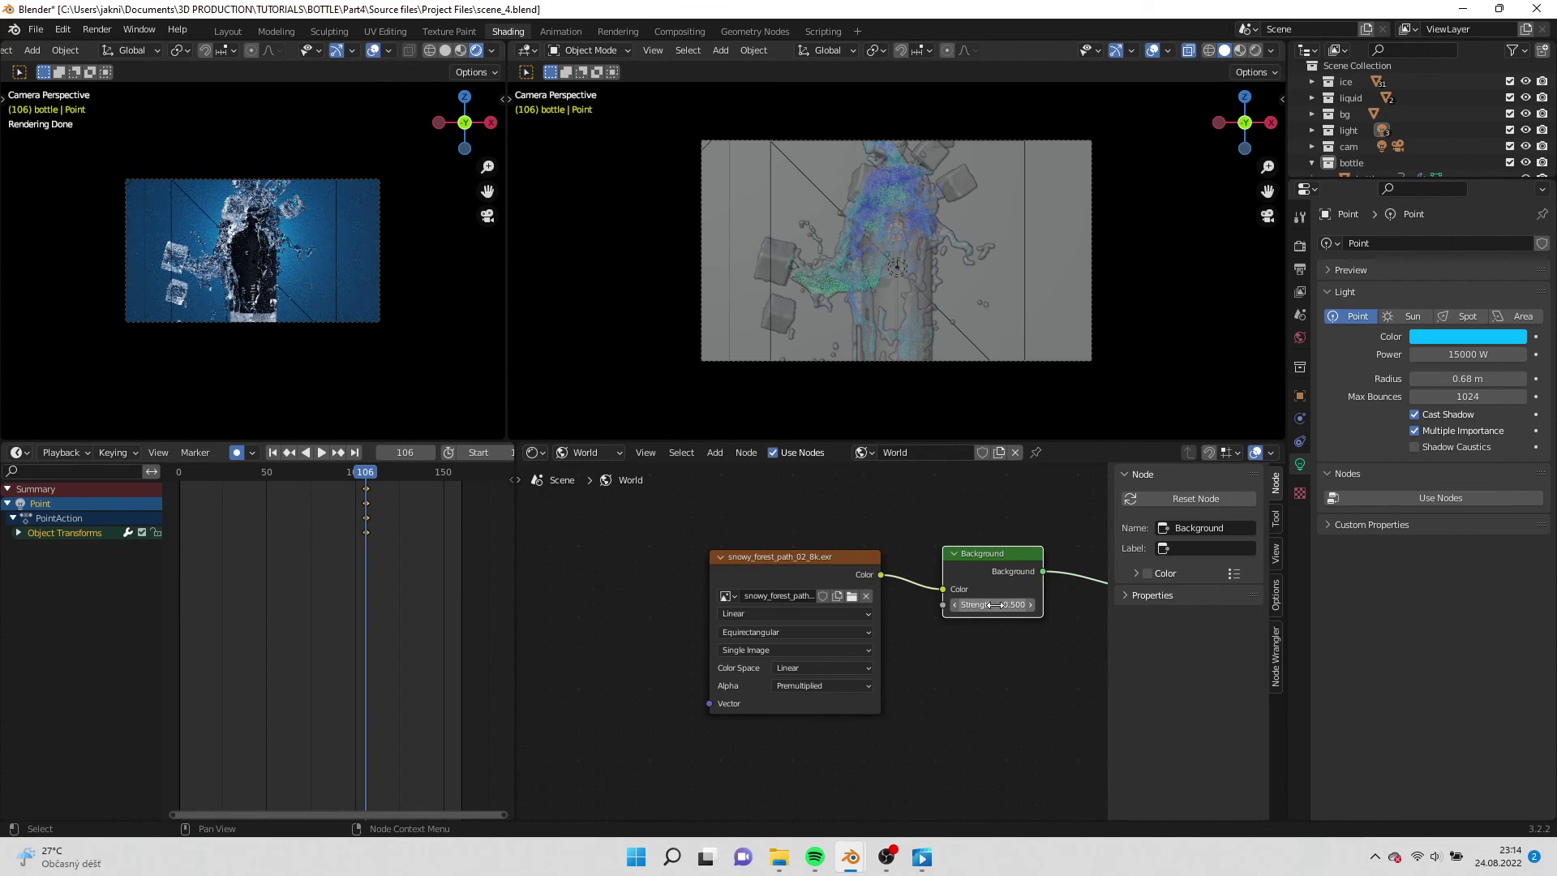
# Select the front area light and set its power to 2000 W.
pyautogui.click(895, 266)
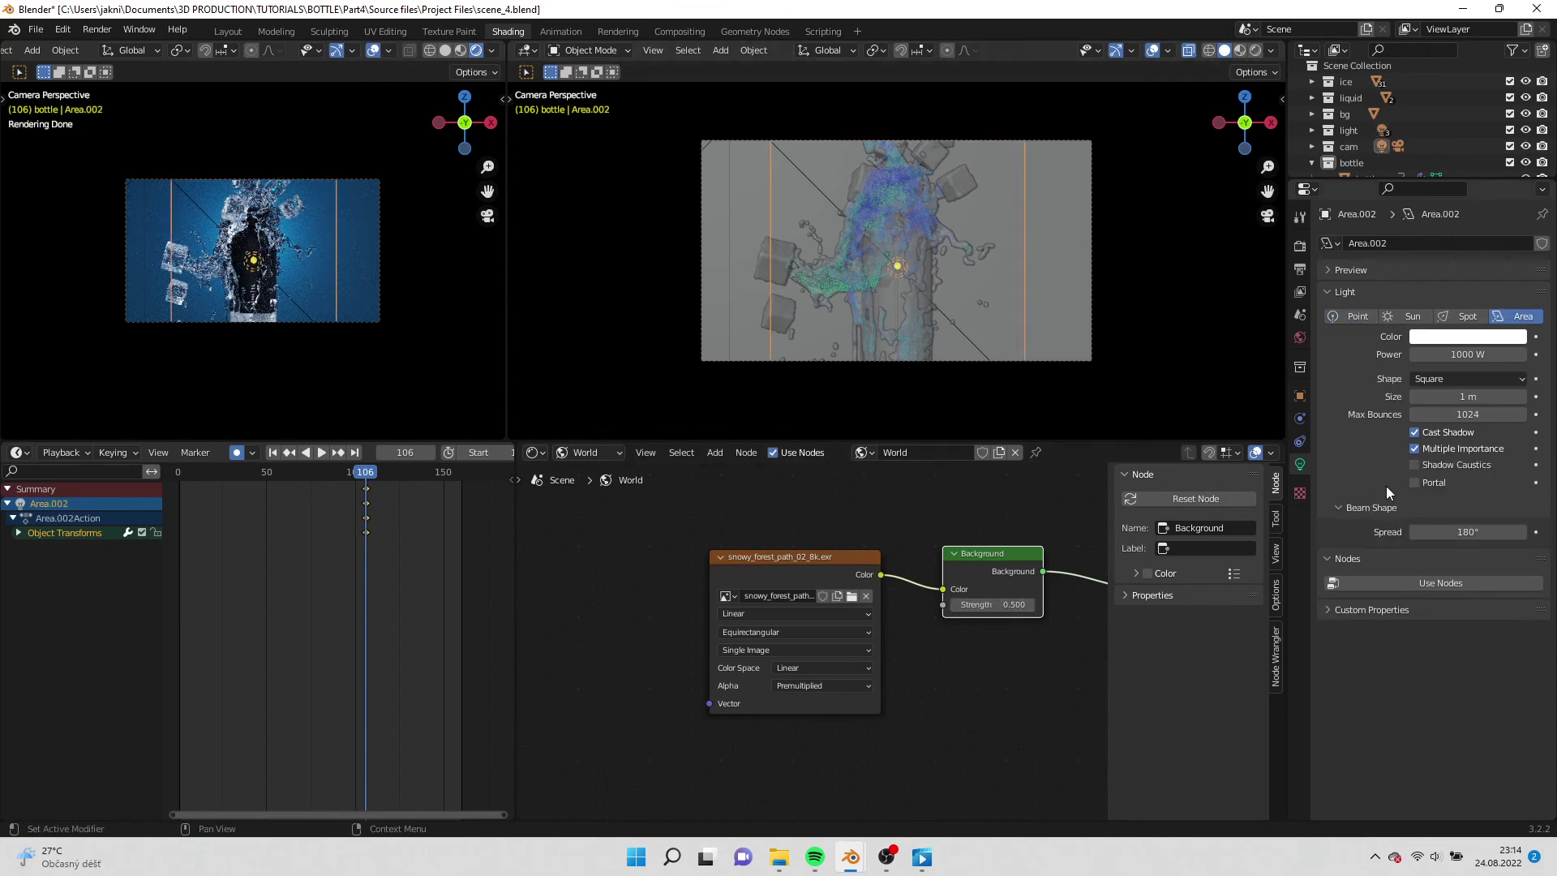
pyautogui.click(1476, 355)
pyautogui.write('2000')
pyautogui.press('Return')
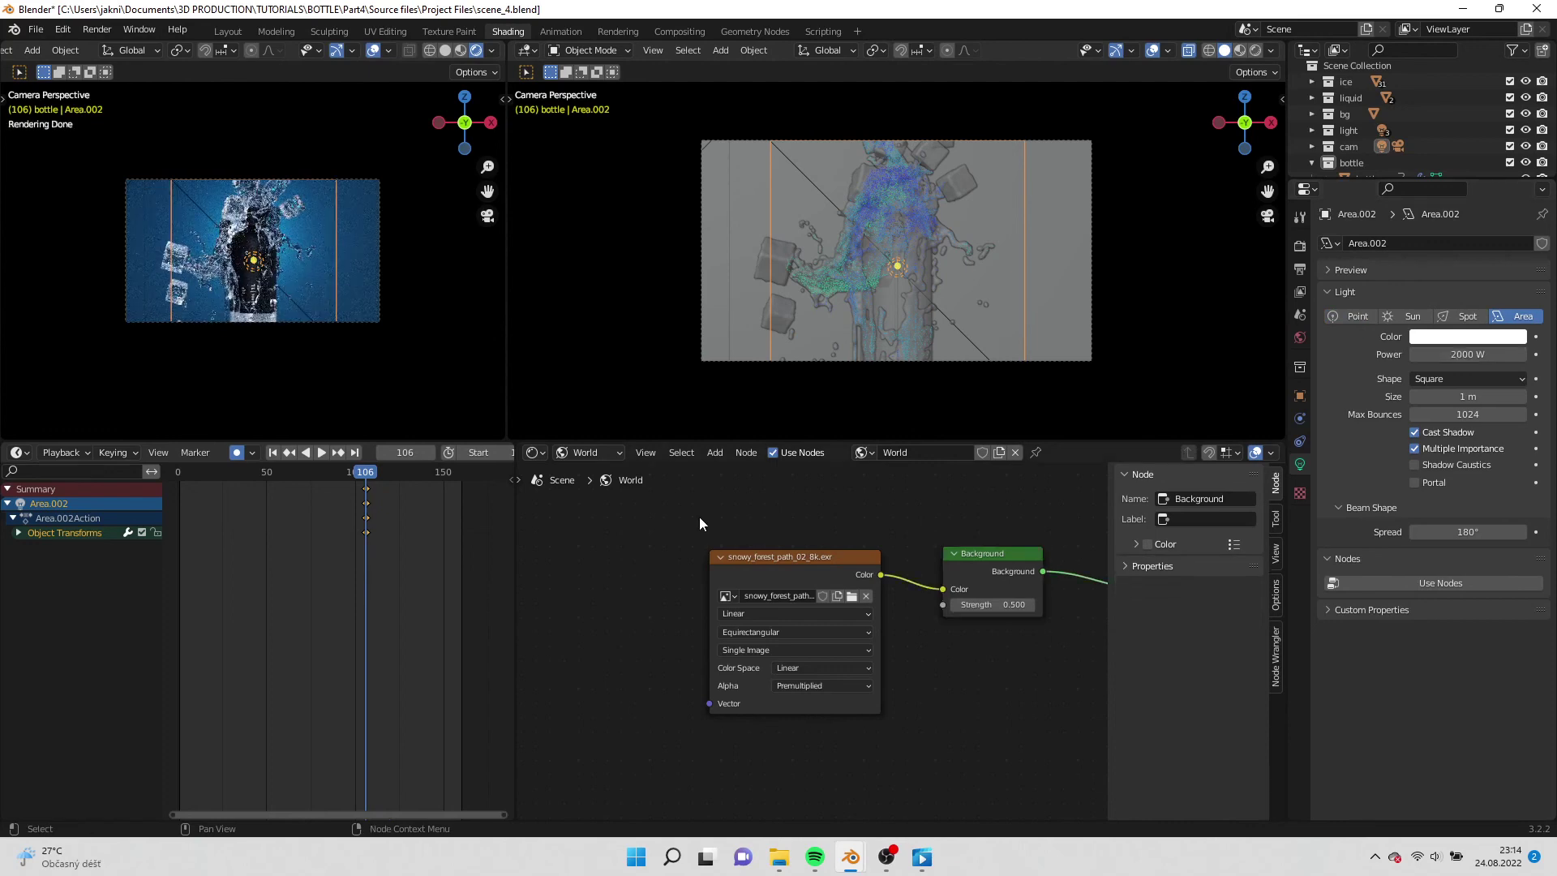